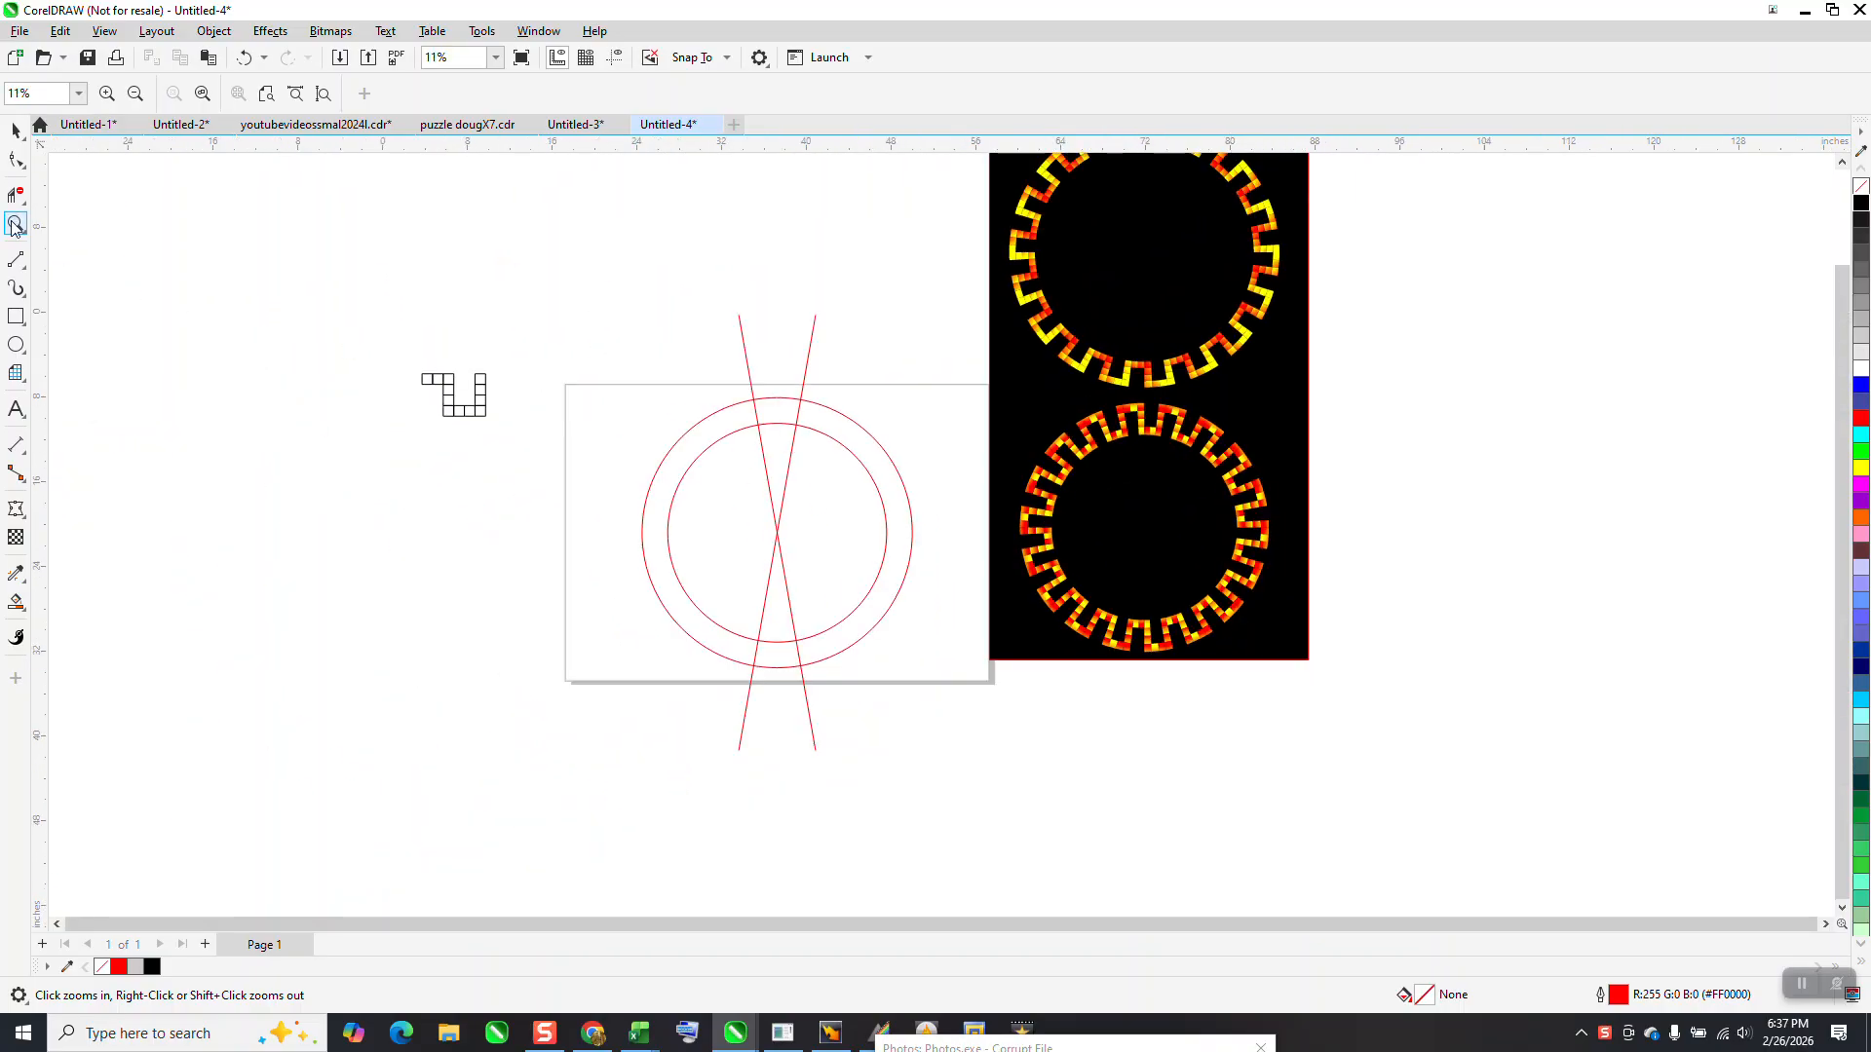
Move the group of twelve squares about 5 inches right, closer to the page
{"action": "left_click_drag", "start_coordinate": [405, 363], "coordinate": [664, 468]}
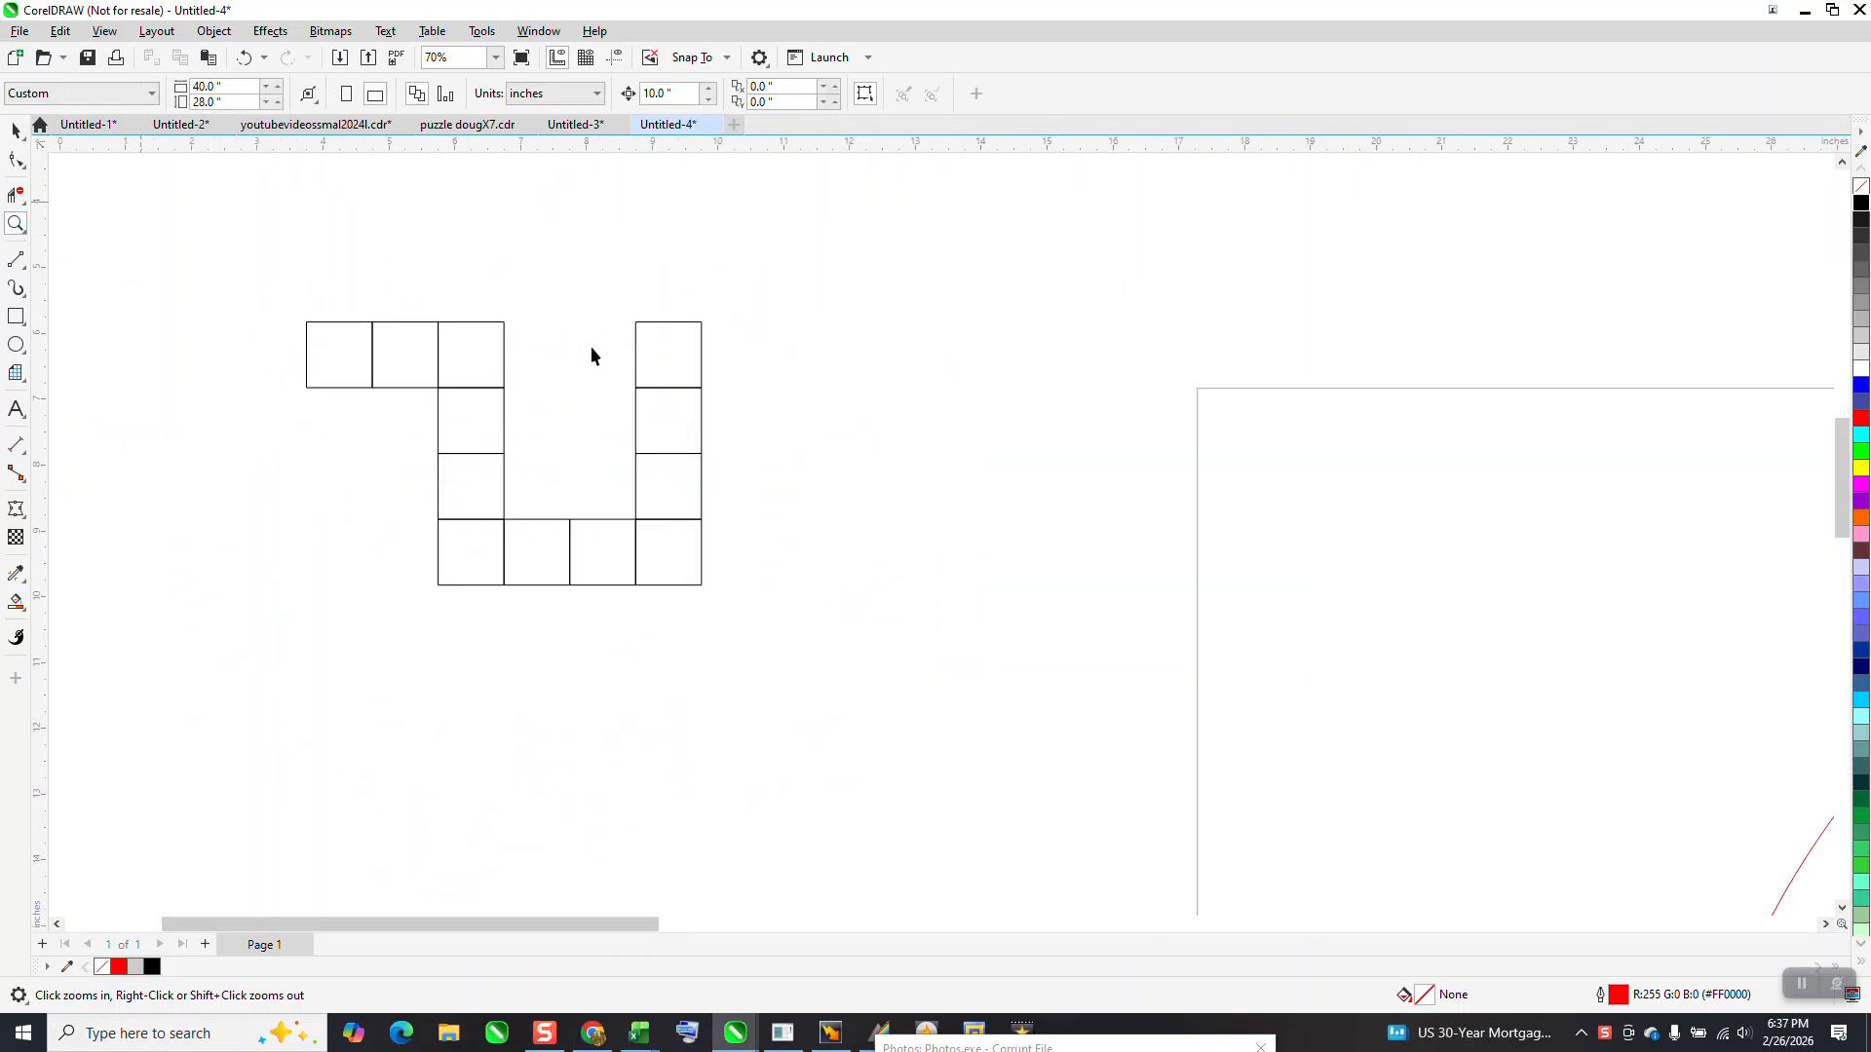
{"action": "key", "text": "space"}
{"action": "left_click_drag", "start_coordinate": [505, 376], "coordinate": [838, 365]}
{"action": "scroll", "coordinate": [809, 368], "scroll_direction": "down", "scroll_amount": 3}
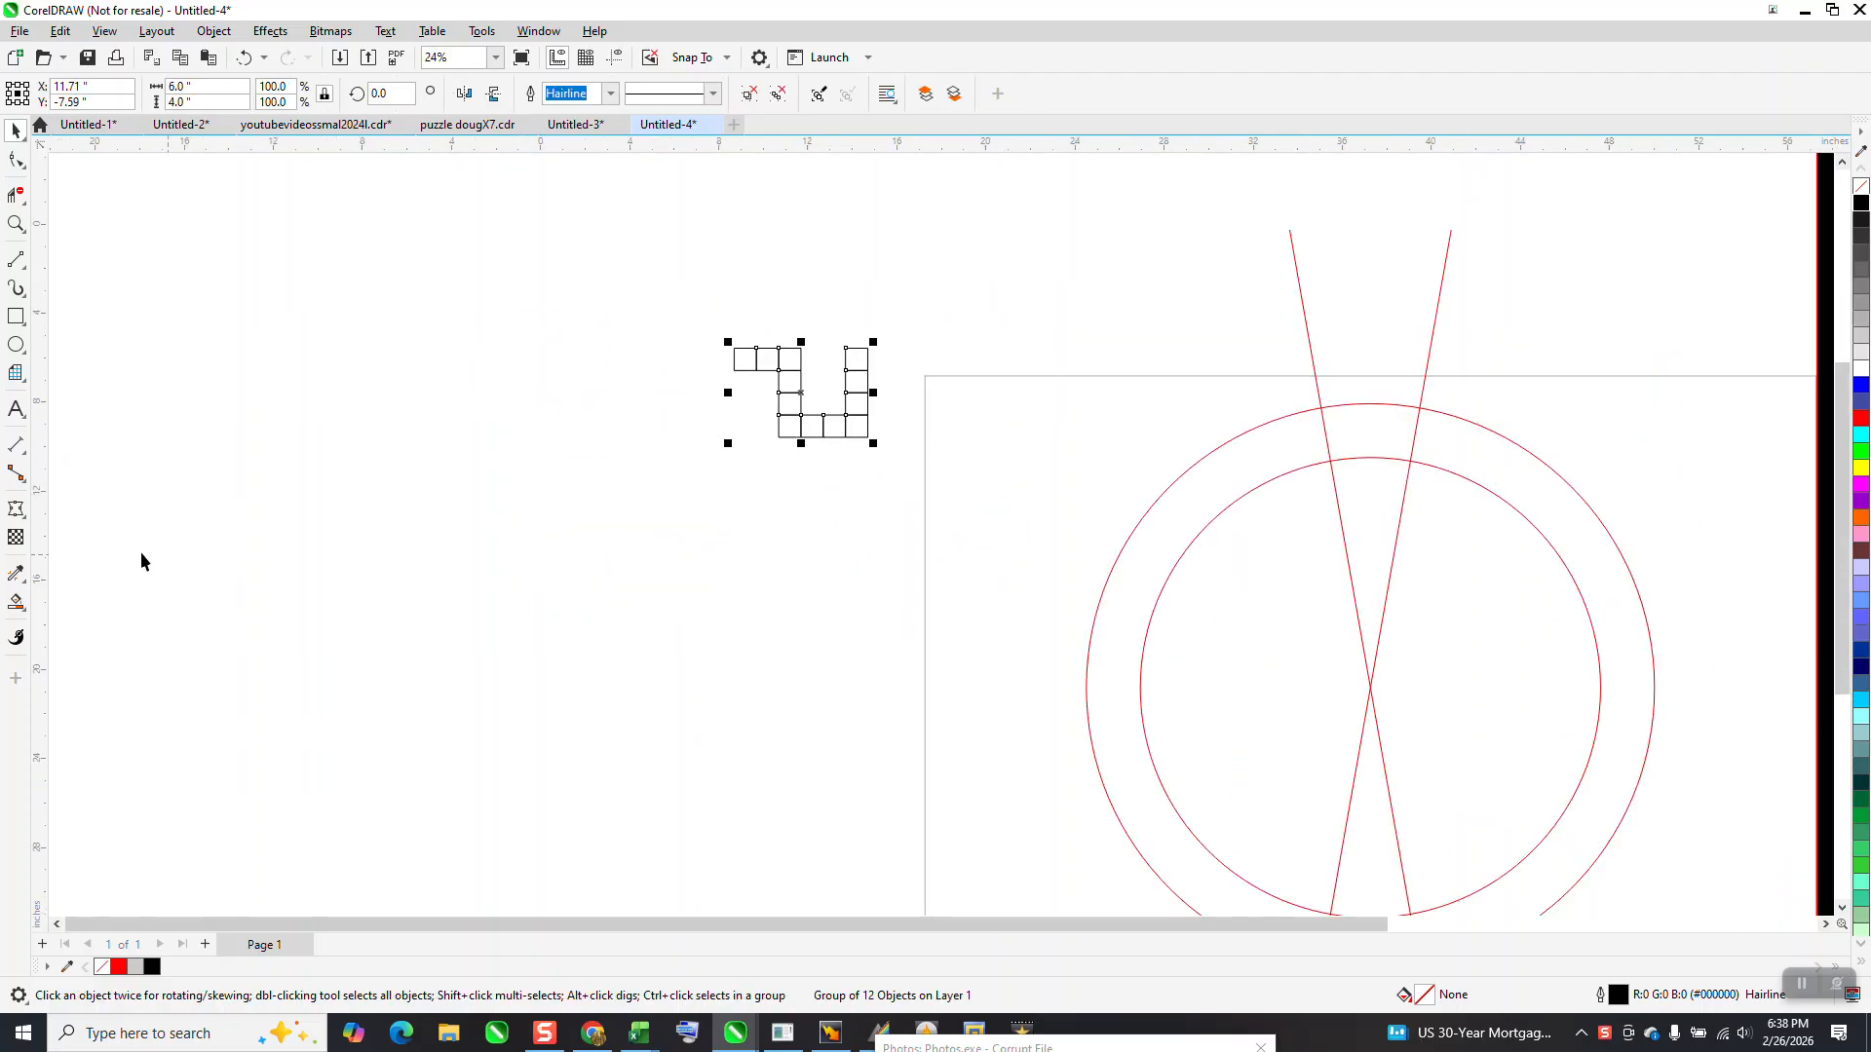
{"action": "left_click", "coordinate": [799, 243]}
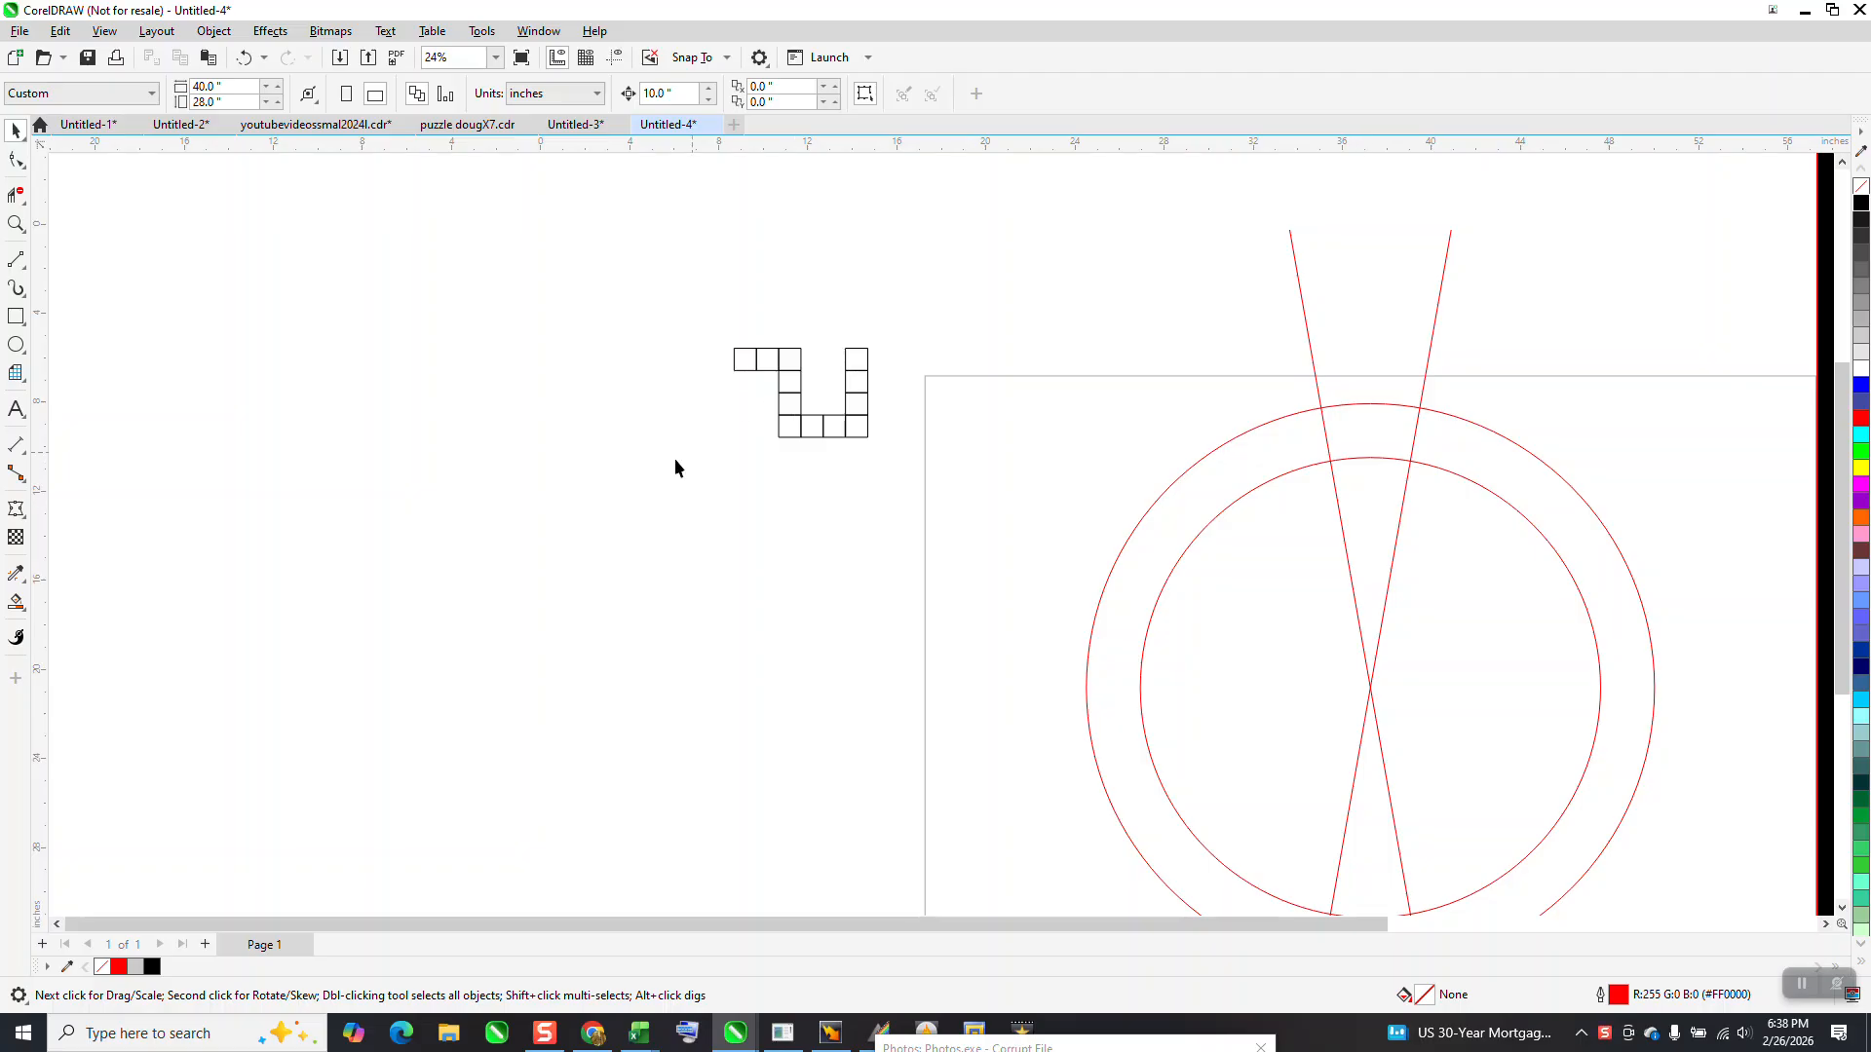
Use Smart Fill on the upper wedge between the two circles and crossing lines, offset that shape 20 inches left and remove its fill
{"action": "left_click", "coordinate": [29, 615]}
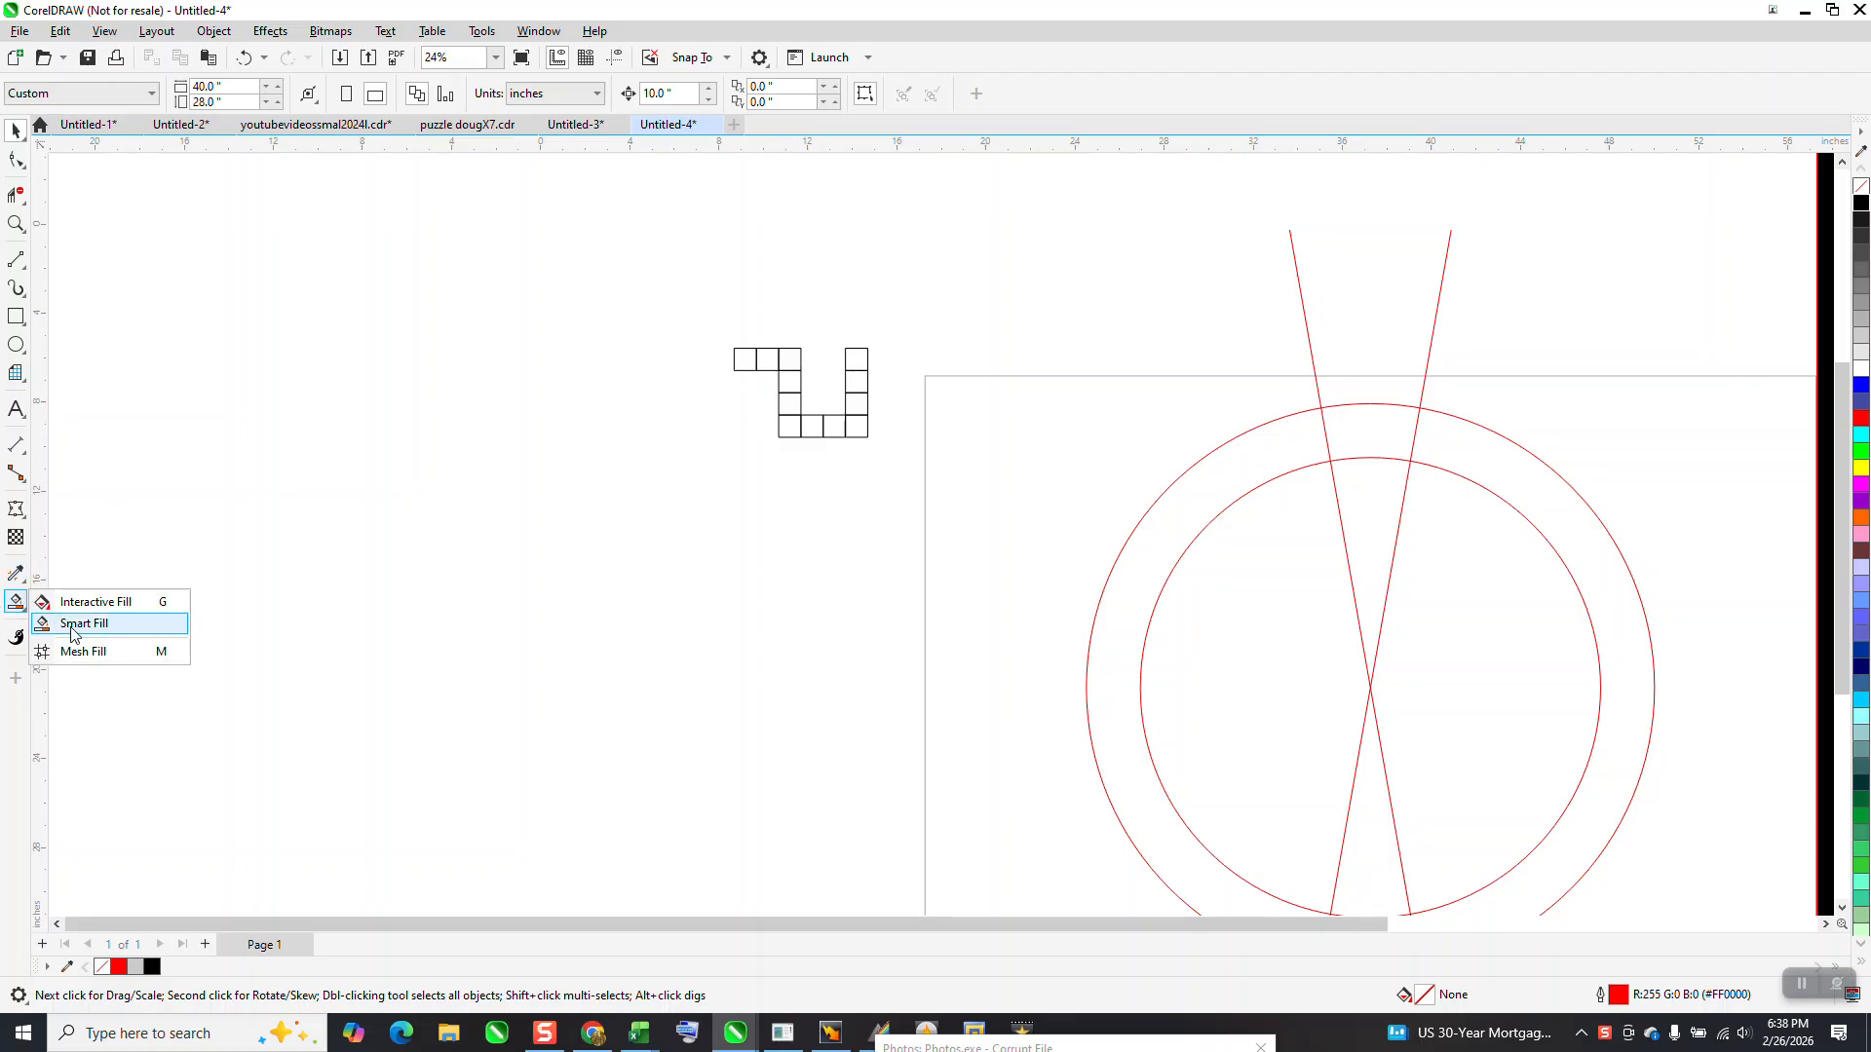
{"action": "left_click", "coordinate": [83, 624]}
{"action": "left_click", "coordinate": [1361, 426]}
{"action": "key", "text": "Left"}
{"action": "key", "text": "Left"}
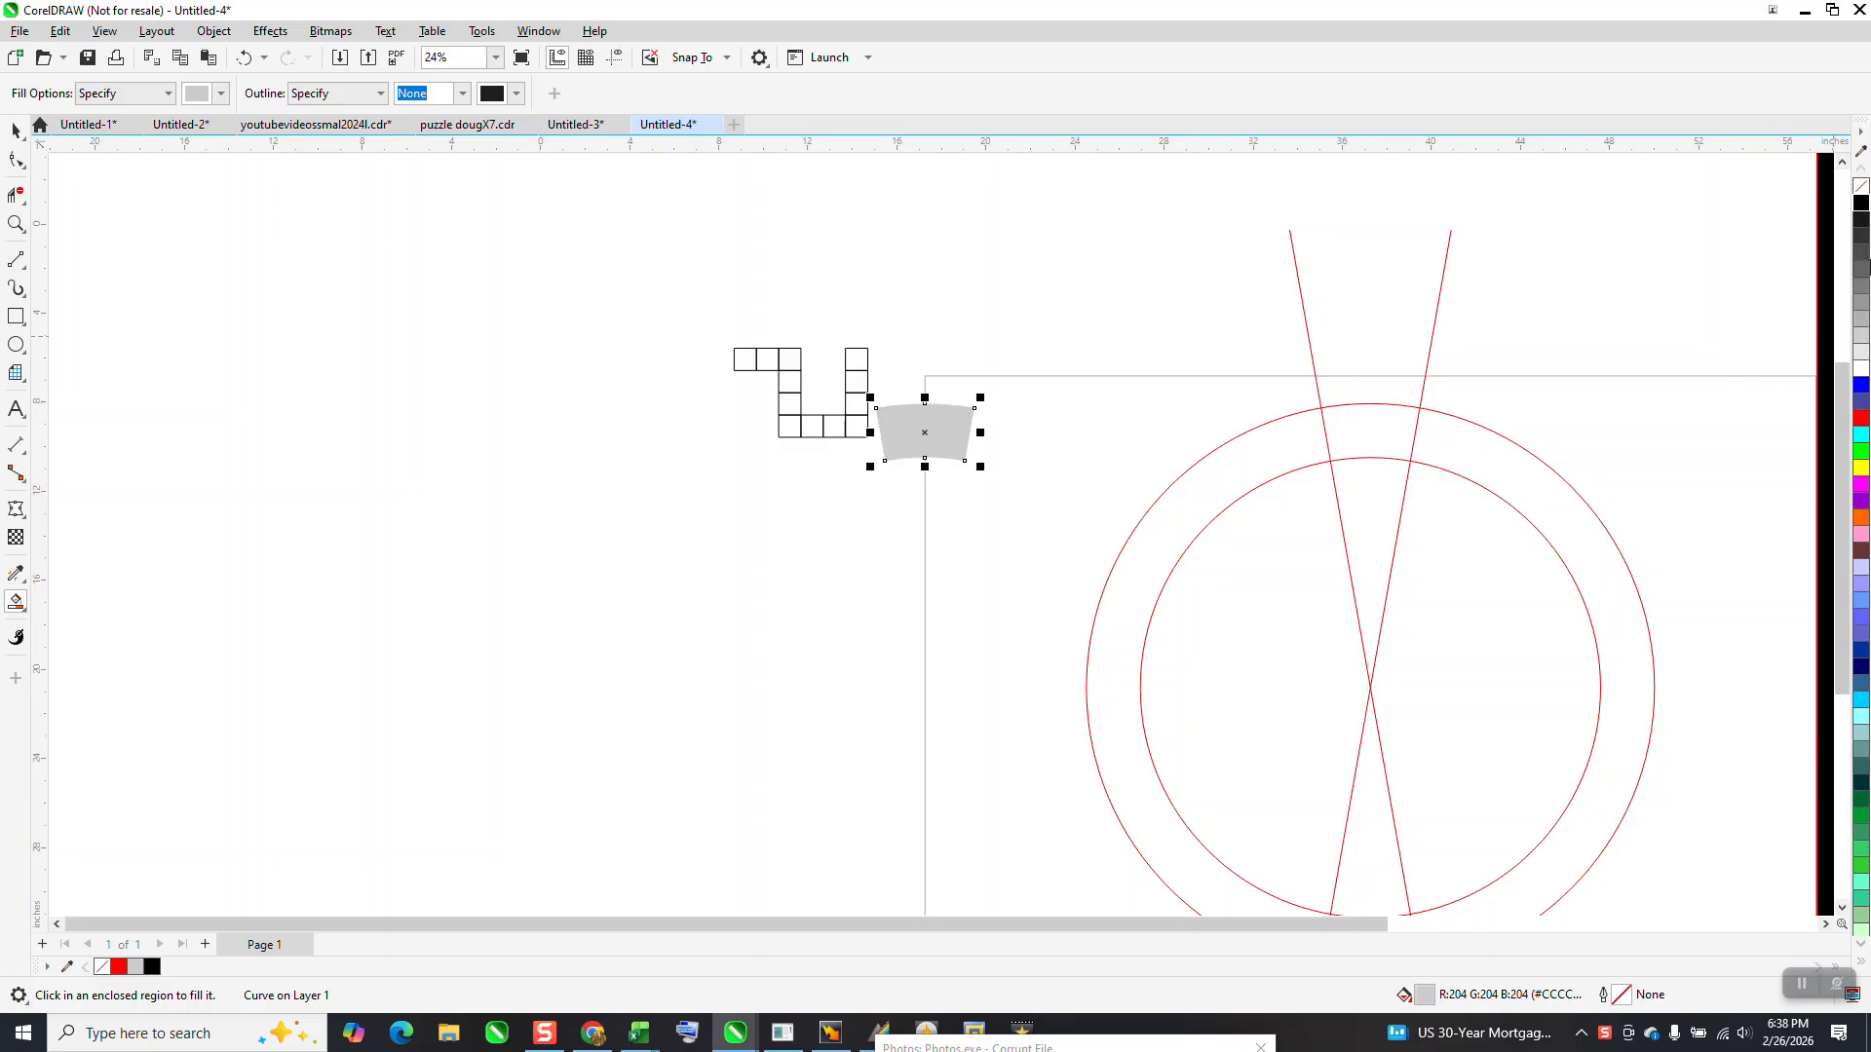
{"action": "left_click", "coordinate": [1861, 188]}
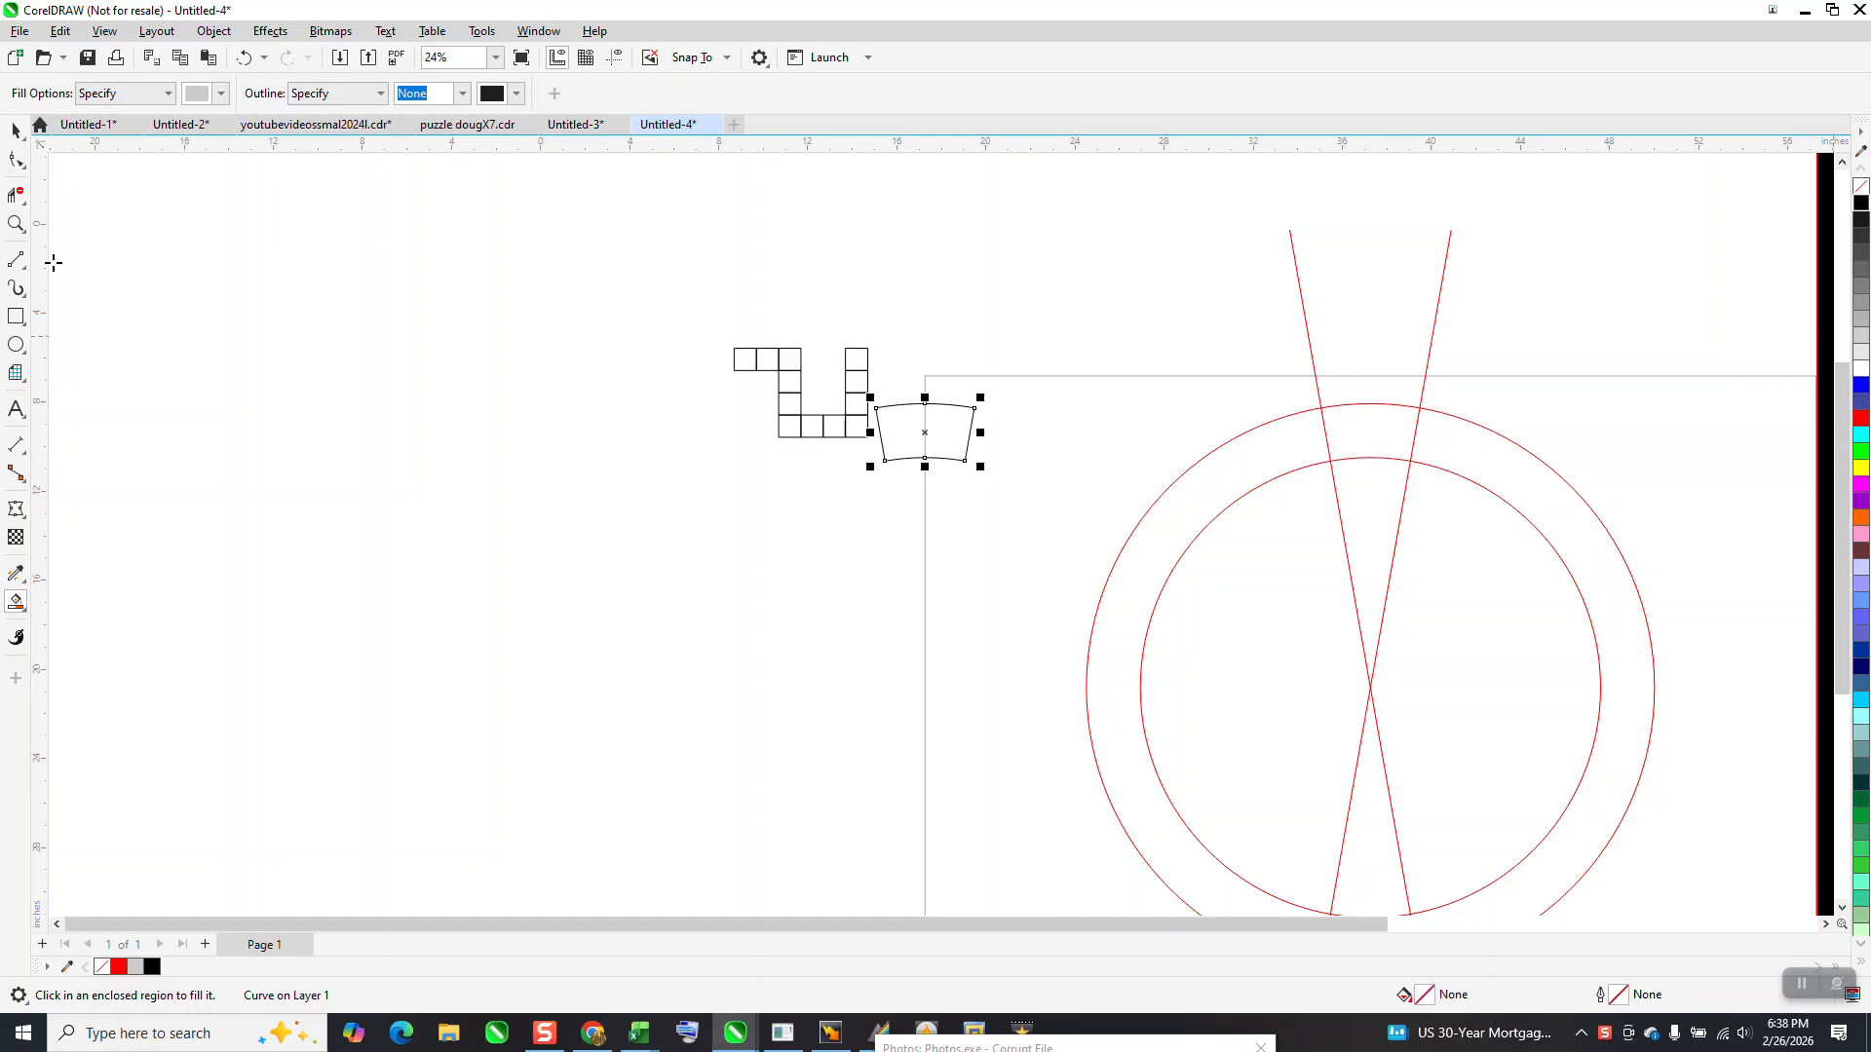
Apply an envelope to the group of squares, using the curved wedge outline as the source shape
{"action": "left_click", "coordinate": [15, 130]}
{"action": "left_click", "coordinate": [799, 401]}
{"action": "left_click", "coordinate": [812, 406]}
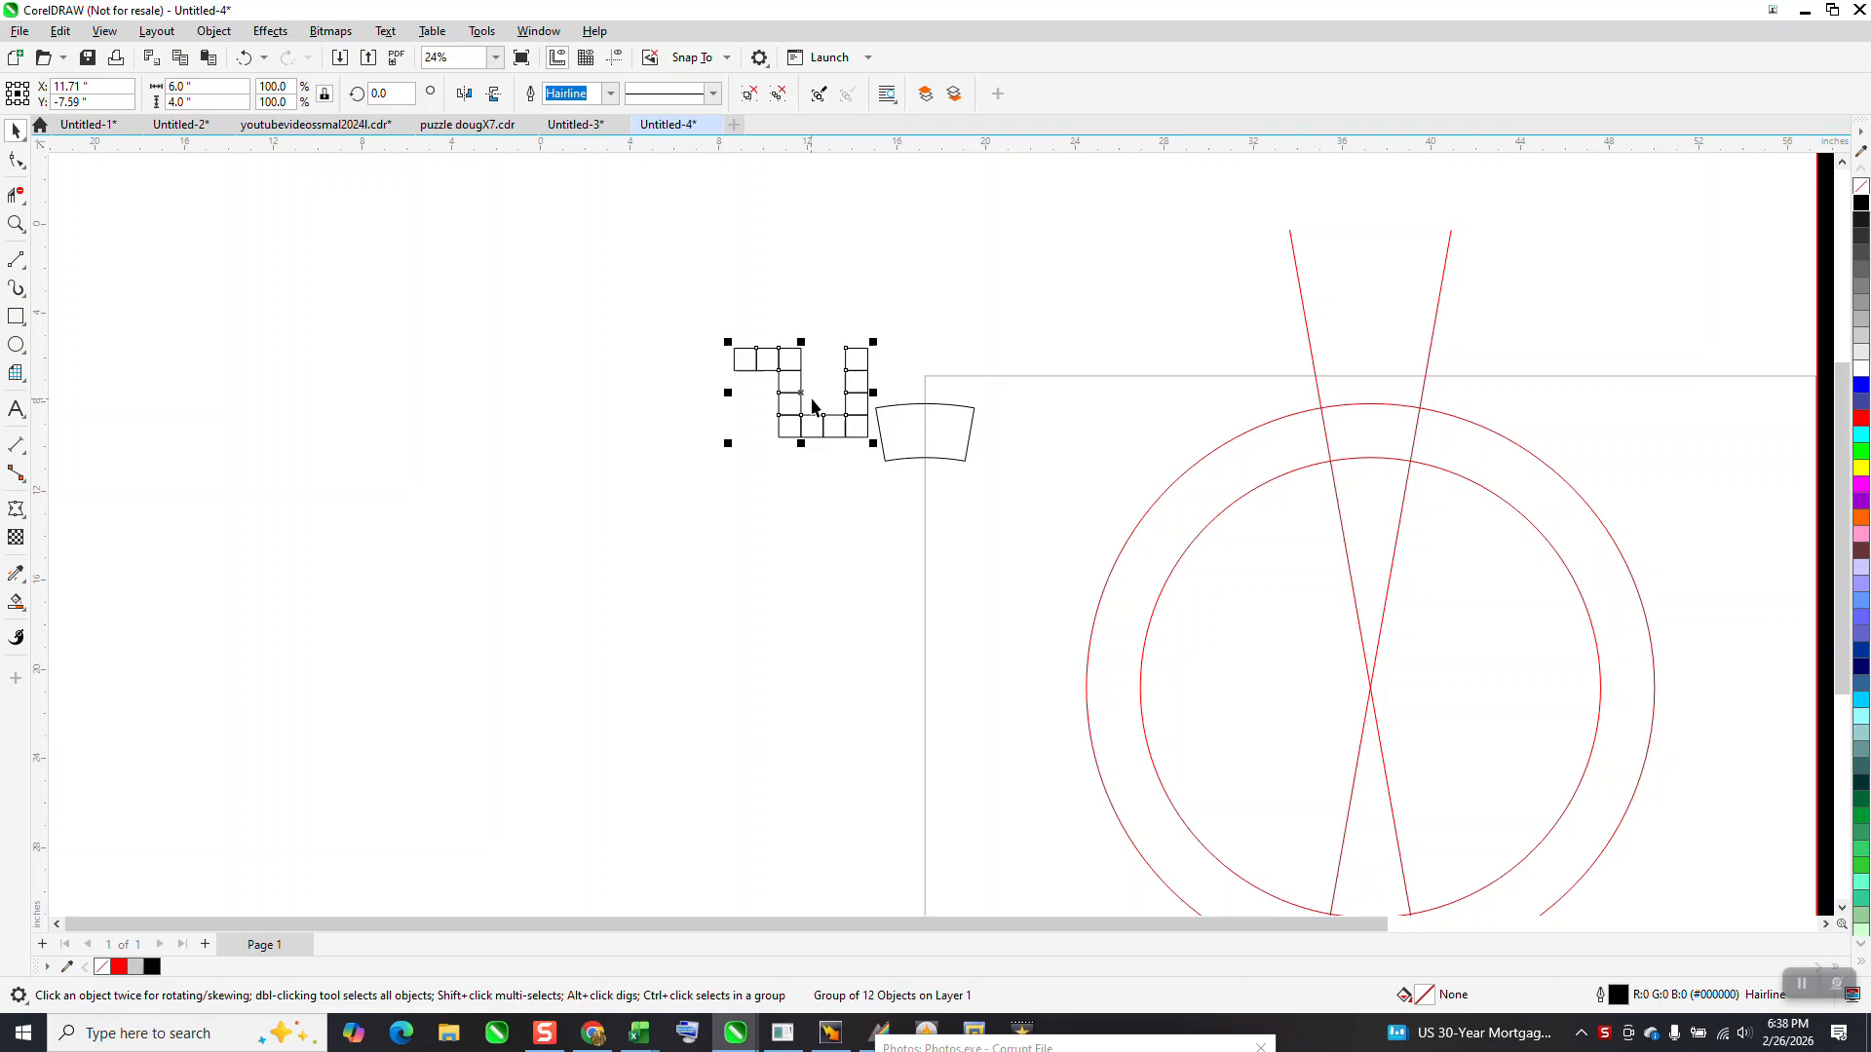
{"action": "left_click", "coordinate": [271, 31]}
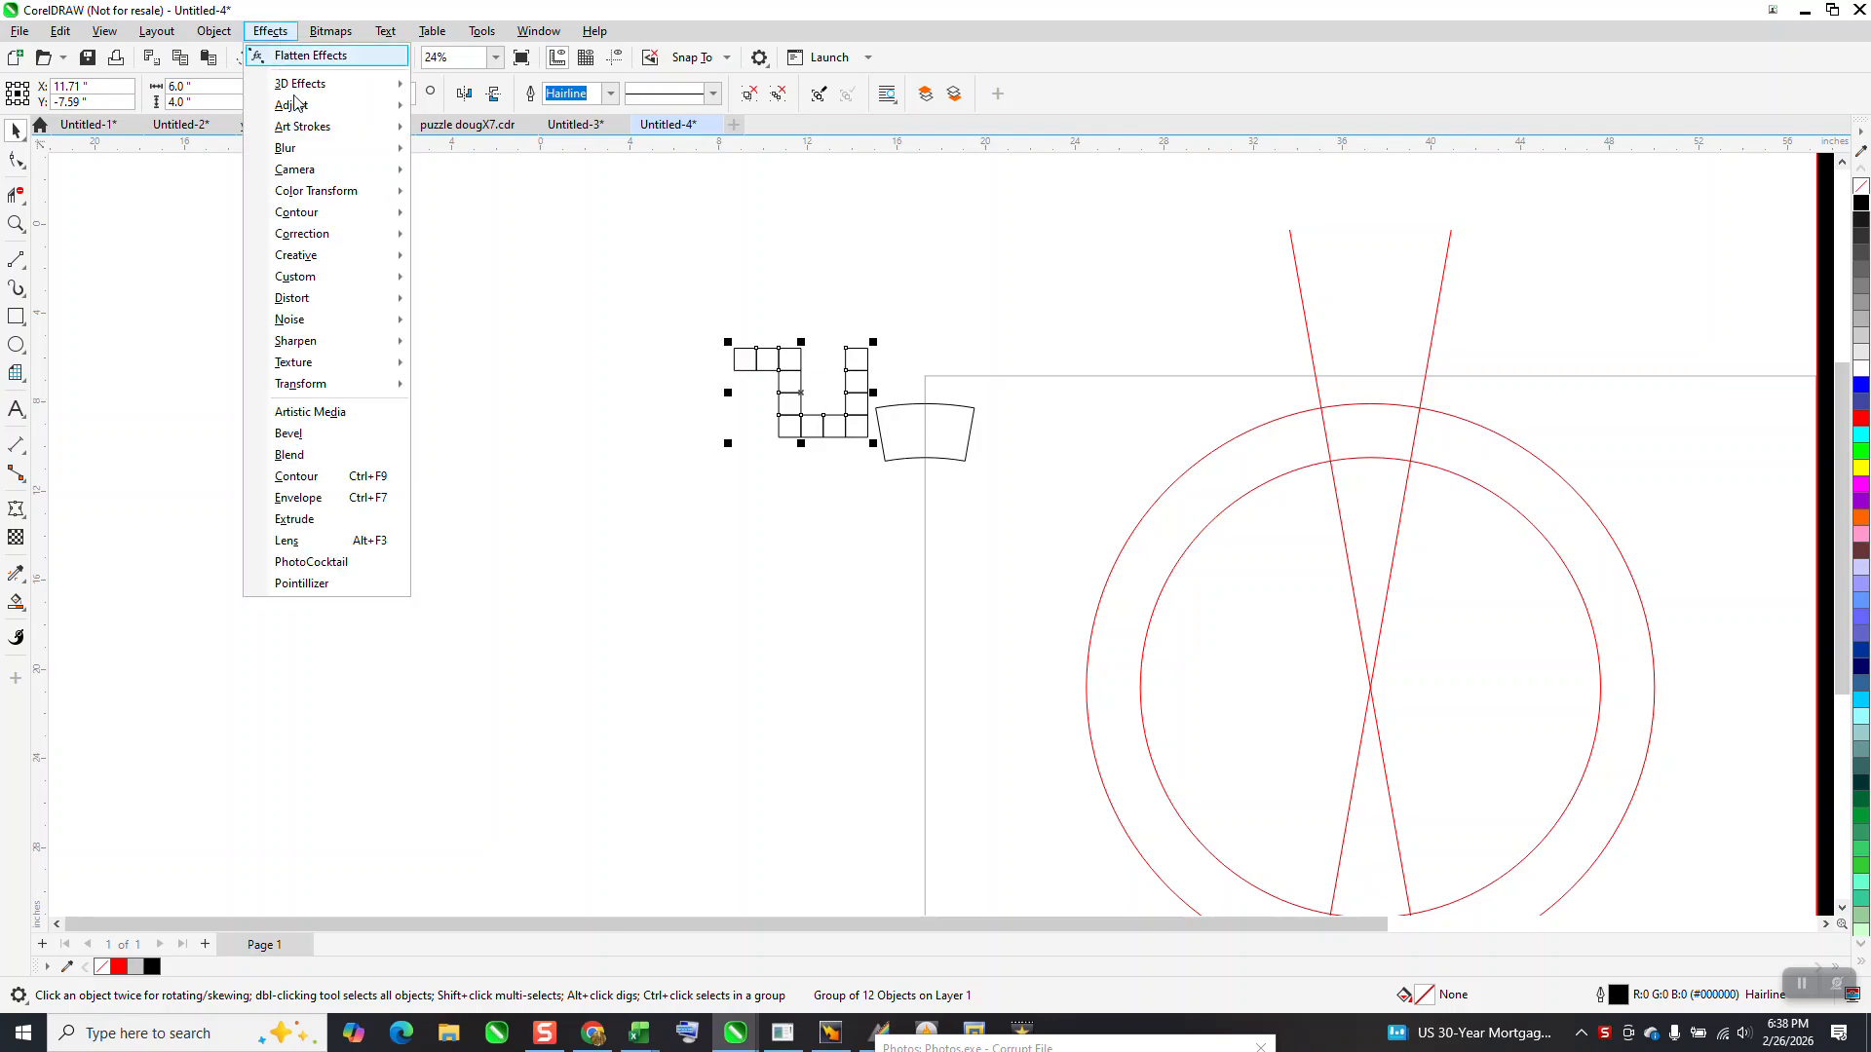
{"action": "left_click", "coordinate": [298, 497]}
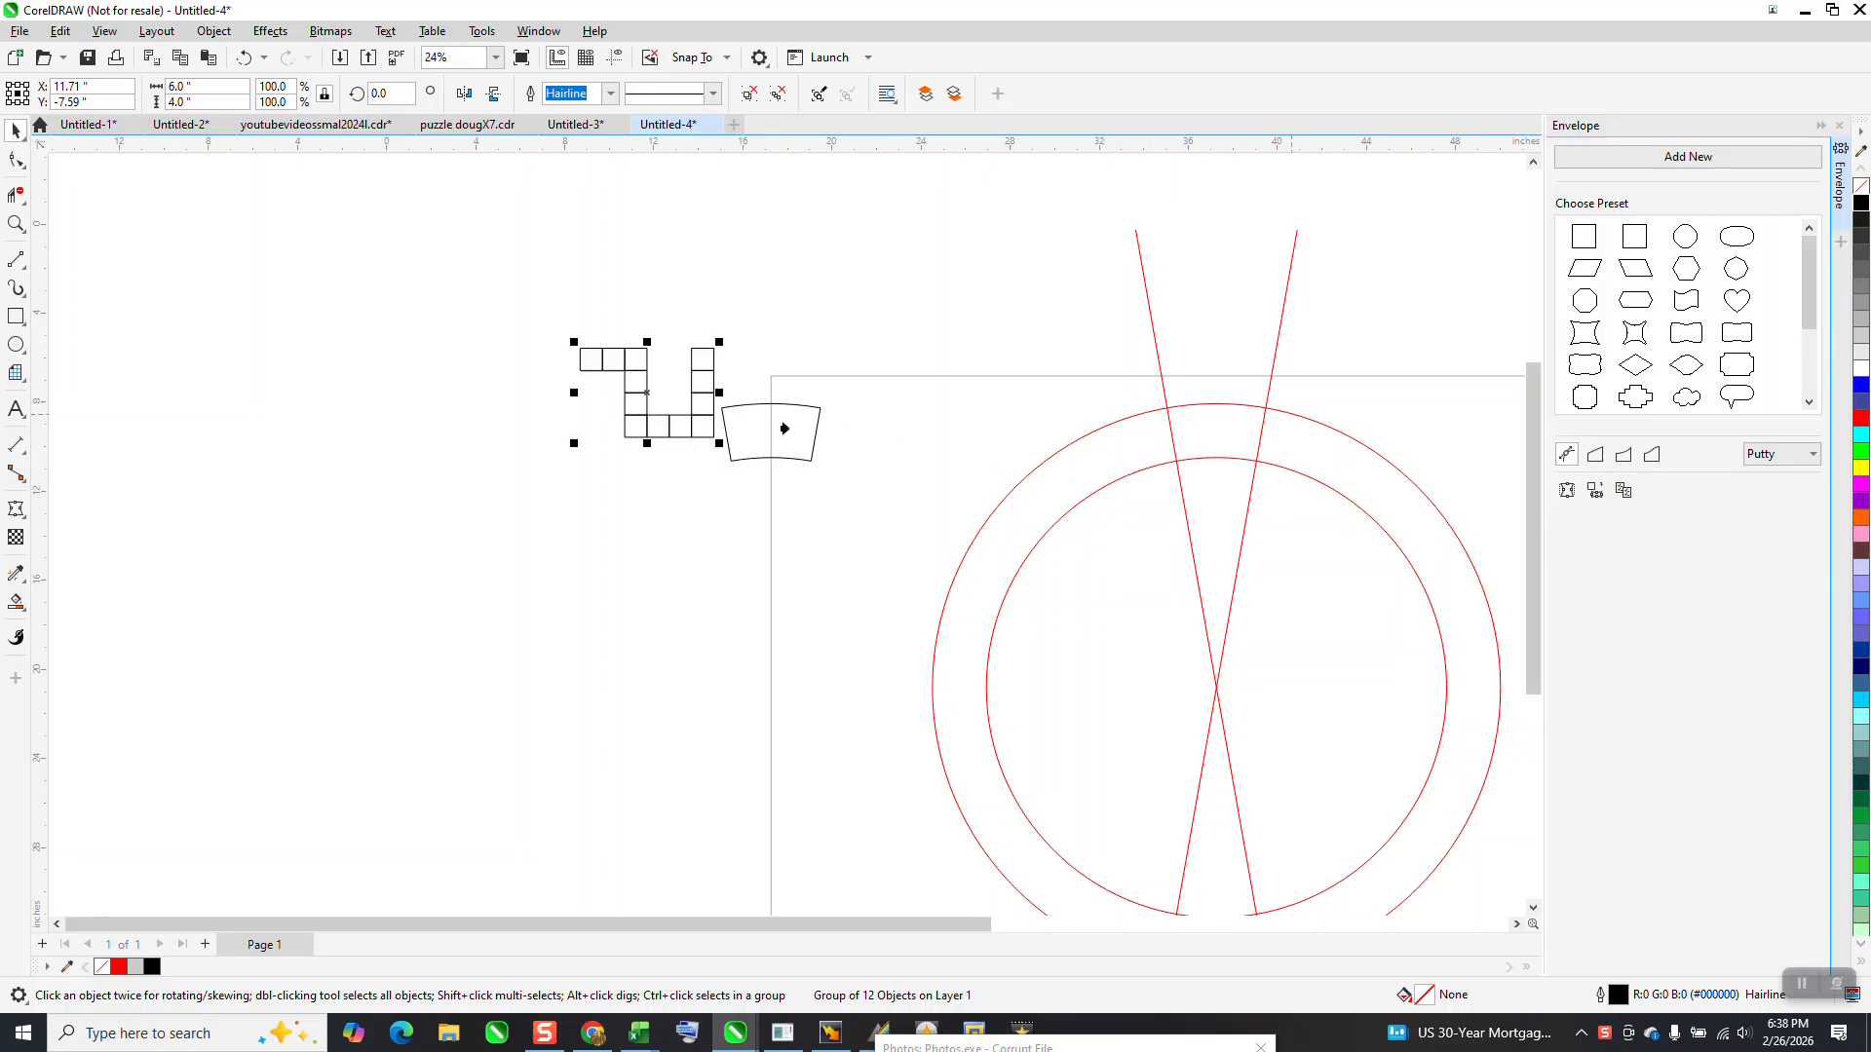
{"action": "left_click", "coordinate": [764, 435]}
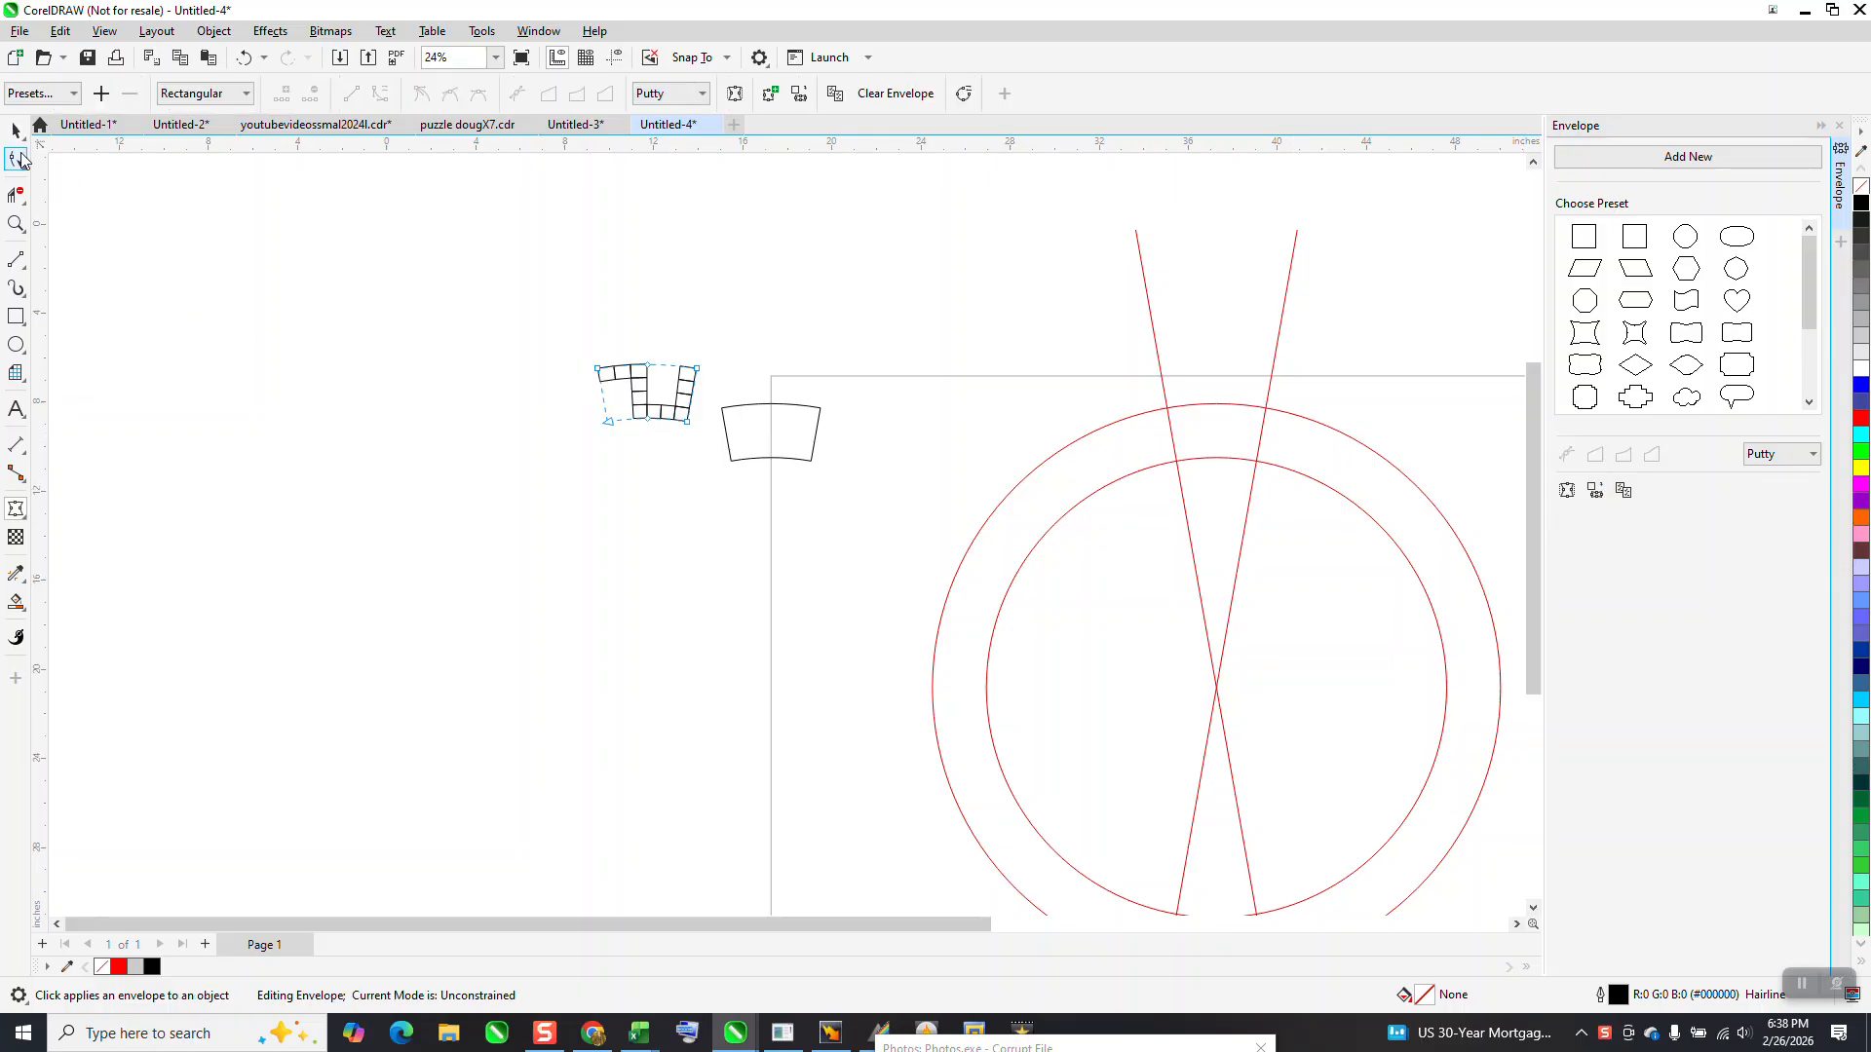
{"action": "left_click", "coordinate": [17, 135]}
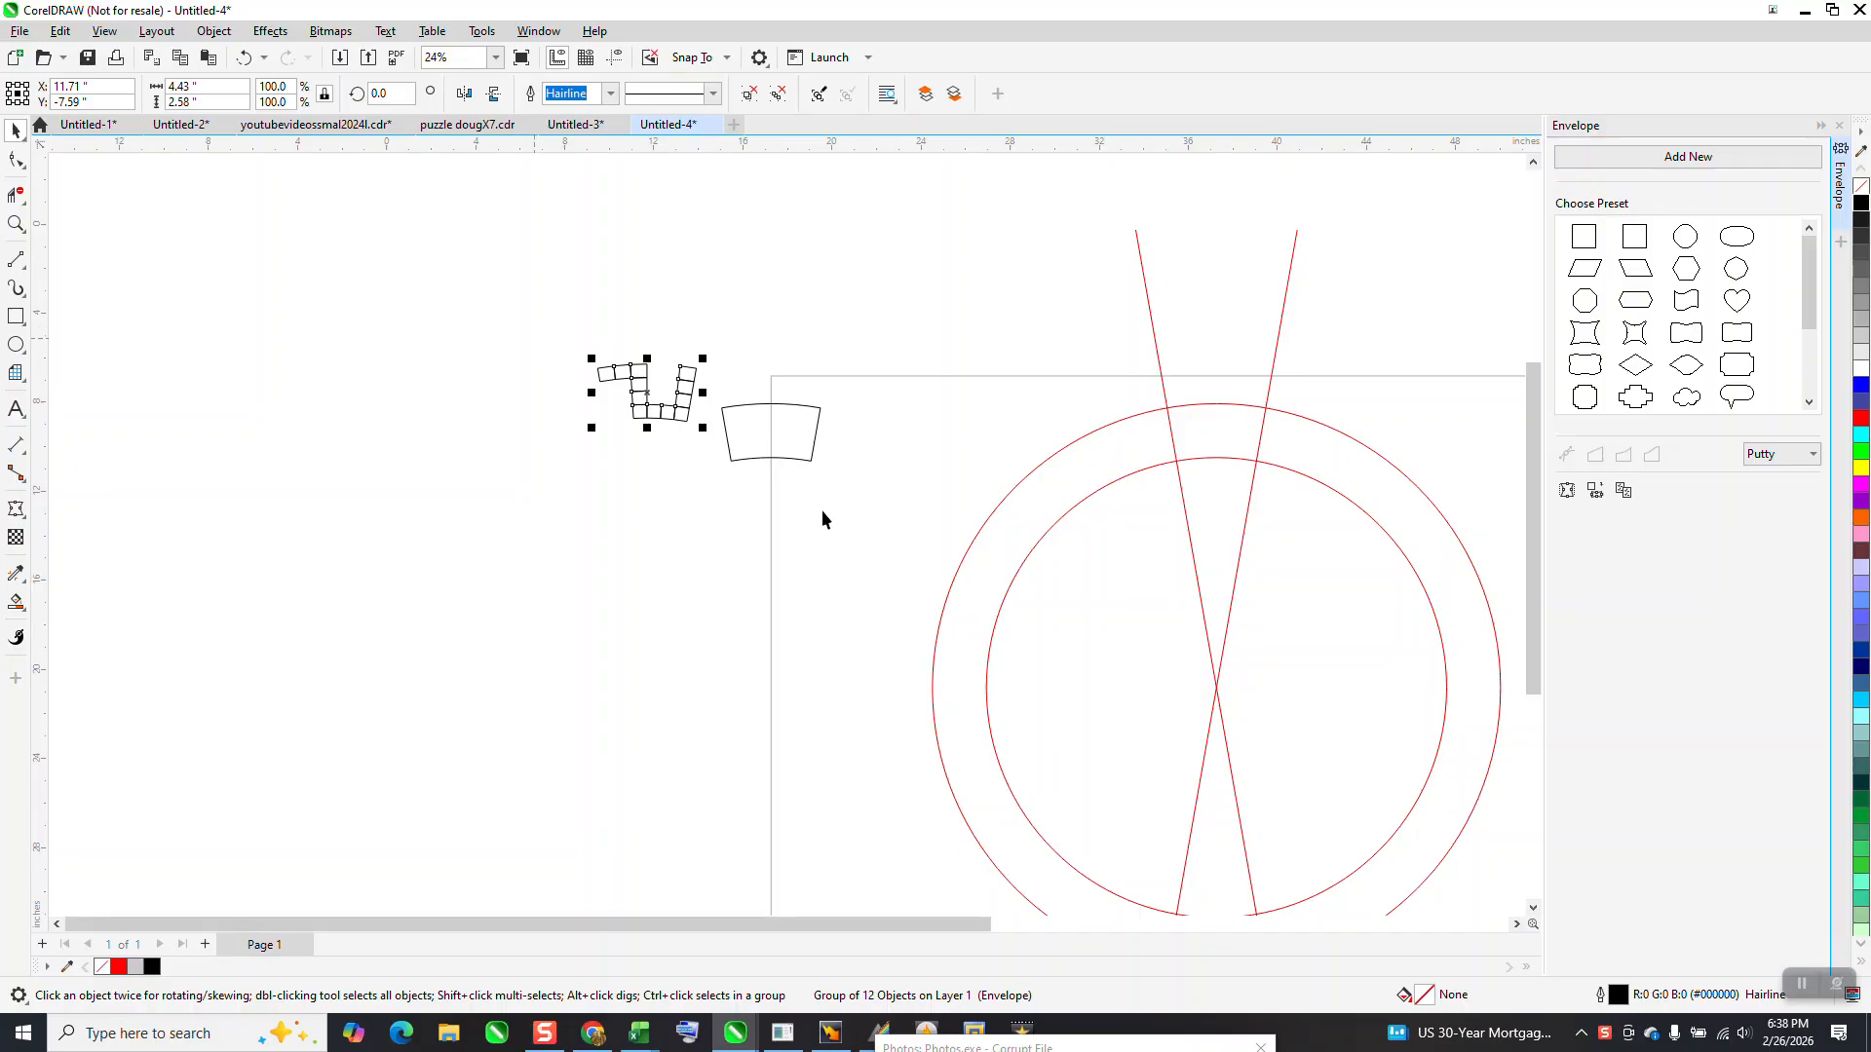
Align the enveloped squares and the wedge outline on their horizontal and vertical centres
{"action": "left_click", "coordinate": [789, 451], "text": "shift"}
{"action": "key", "text": "e"}
{"action": "key", "text": "c"}
{"action": "left_click", "coordinate": [846, 366]}
Move the wedge outline 30 inches right and the enveloped squares 20 inches right, into the ring between the circles
{"action": "left_click", "coordinate": [768, 434]}
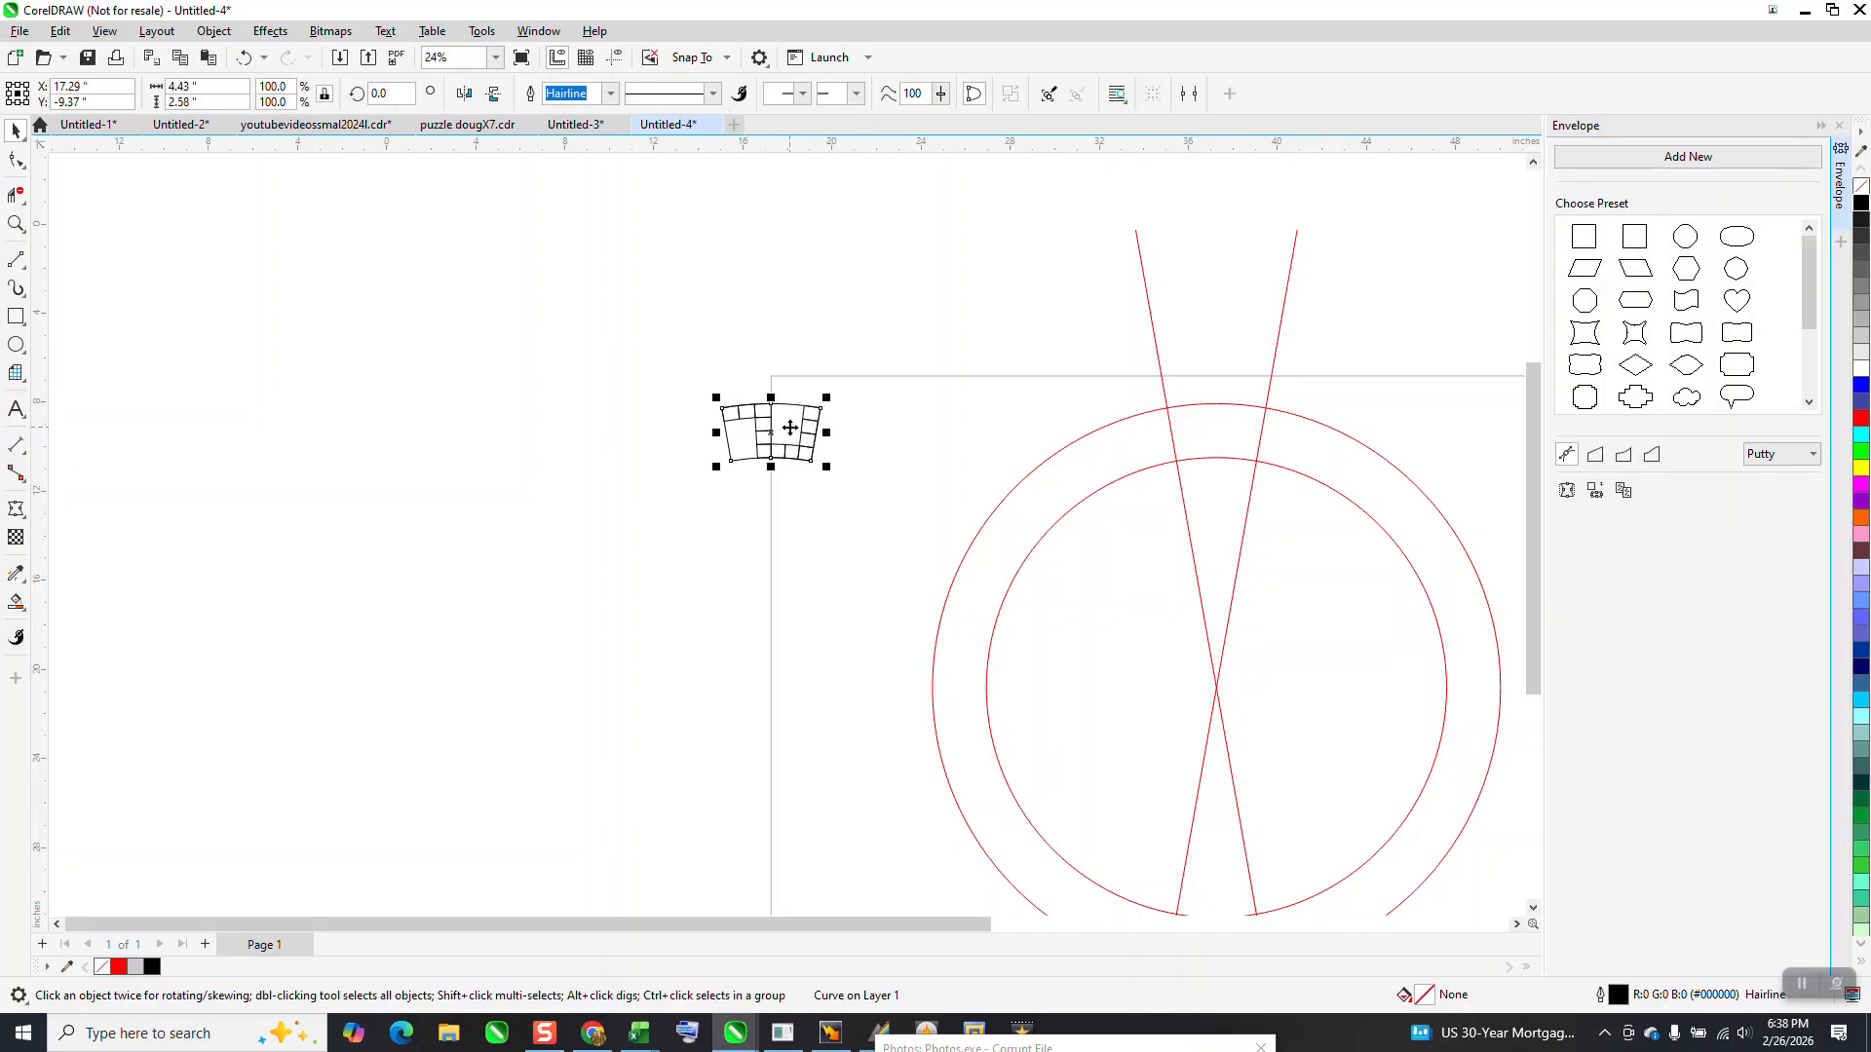
{"action": "key", "text": "shift+Right"}
{"action": "key", "text": "shift+Right"}
{"action": "key", "text": "shift+Right"}
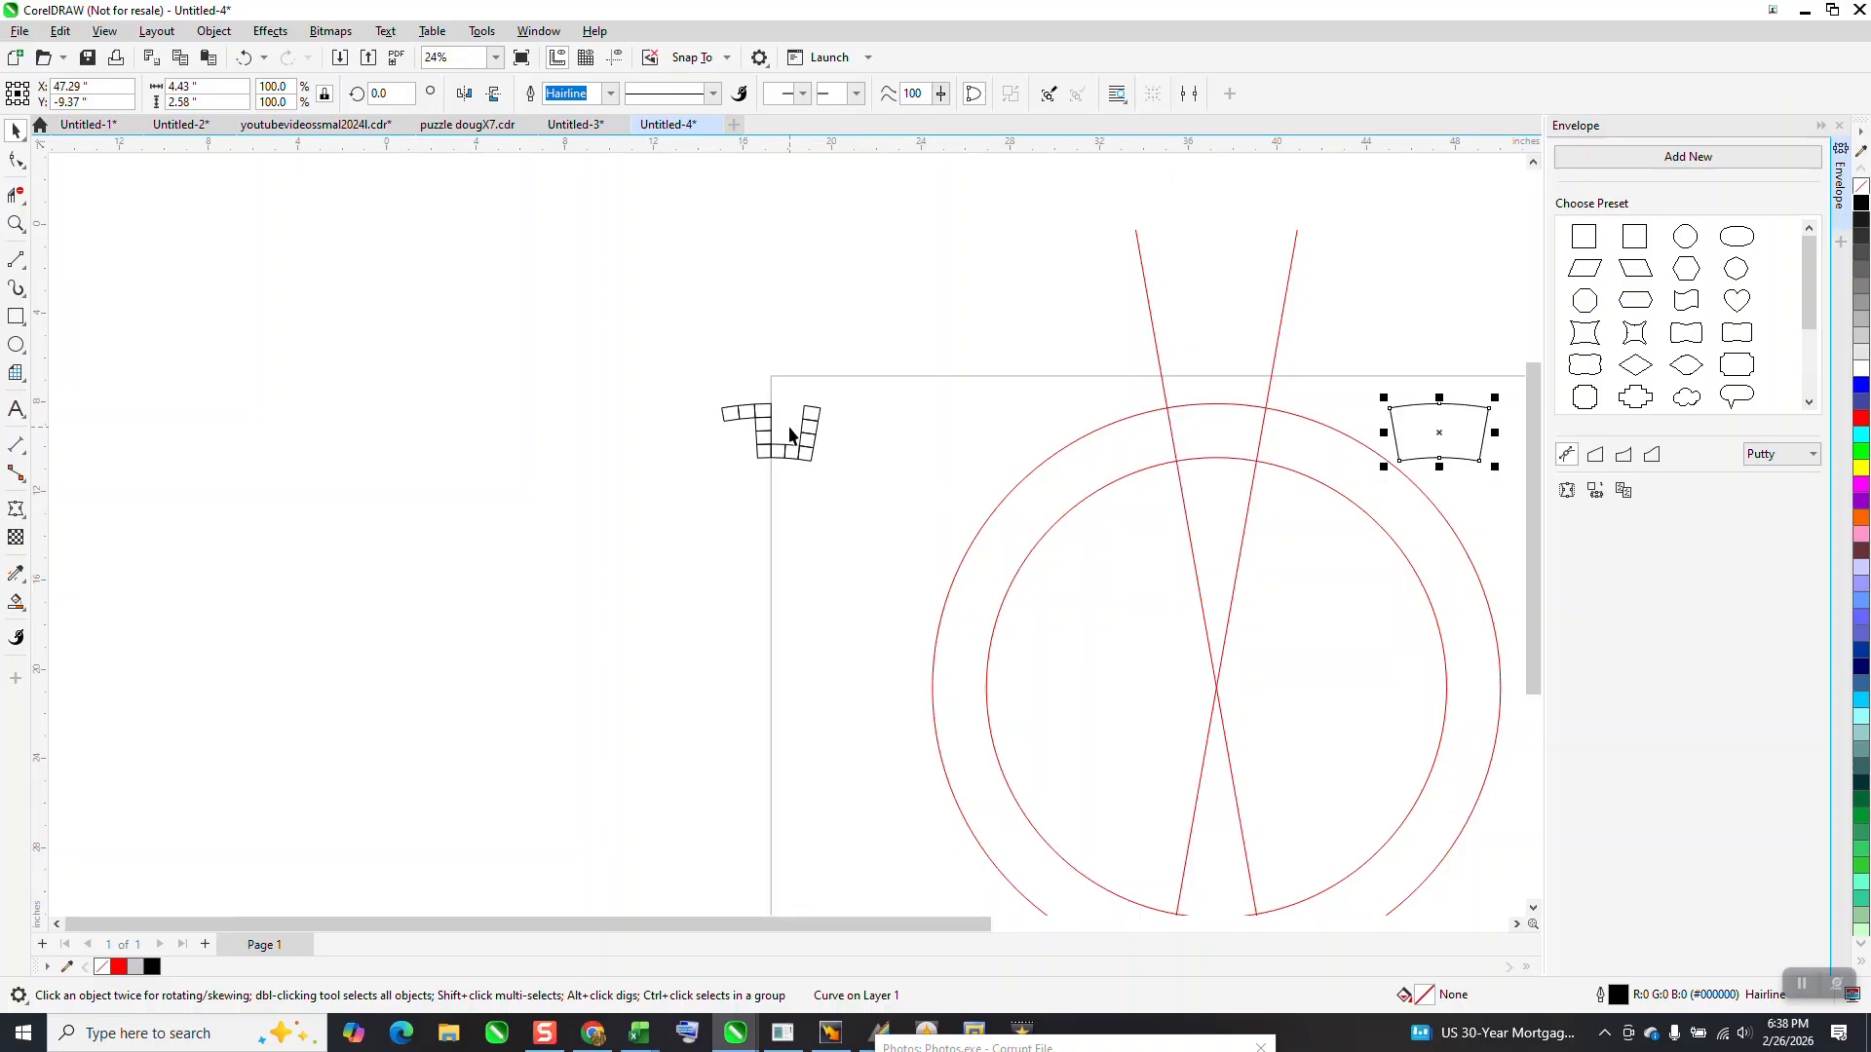
{"action": "left_click_drag", "start_coordinate": [703, 378], "coordinate": [986, 511]}
{"action": "key", "text": "shift+Right"}
{"action": "key", "text": "shift+Right"}
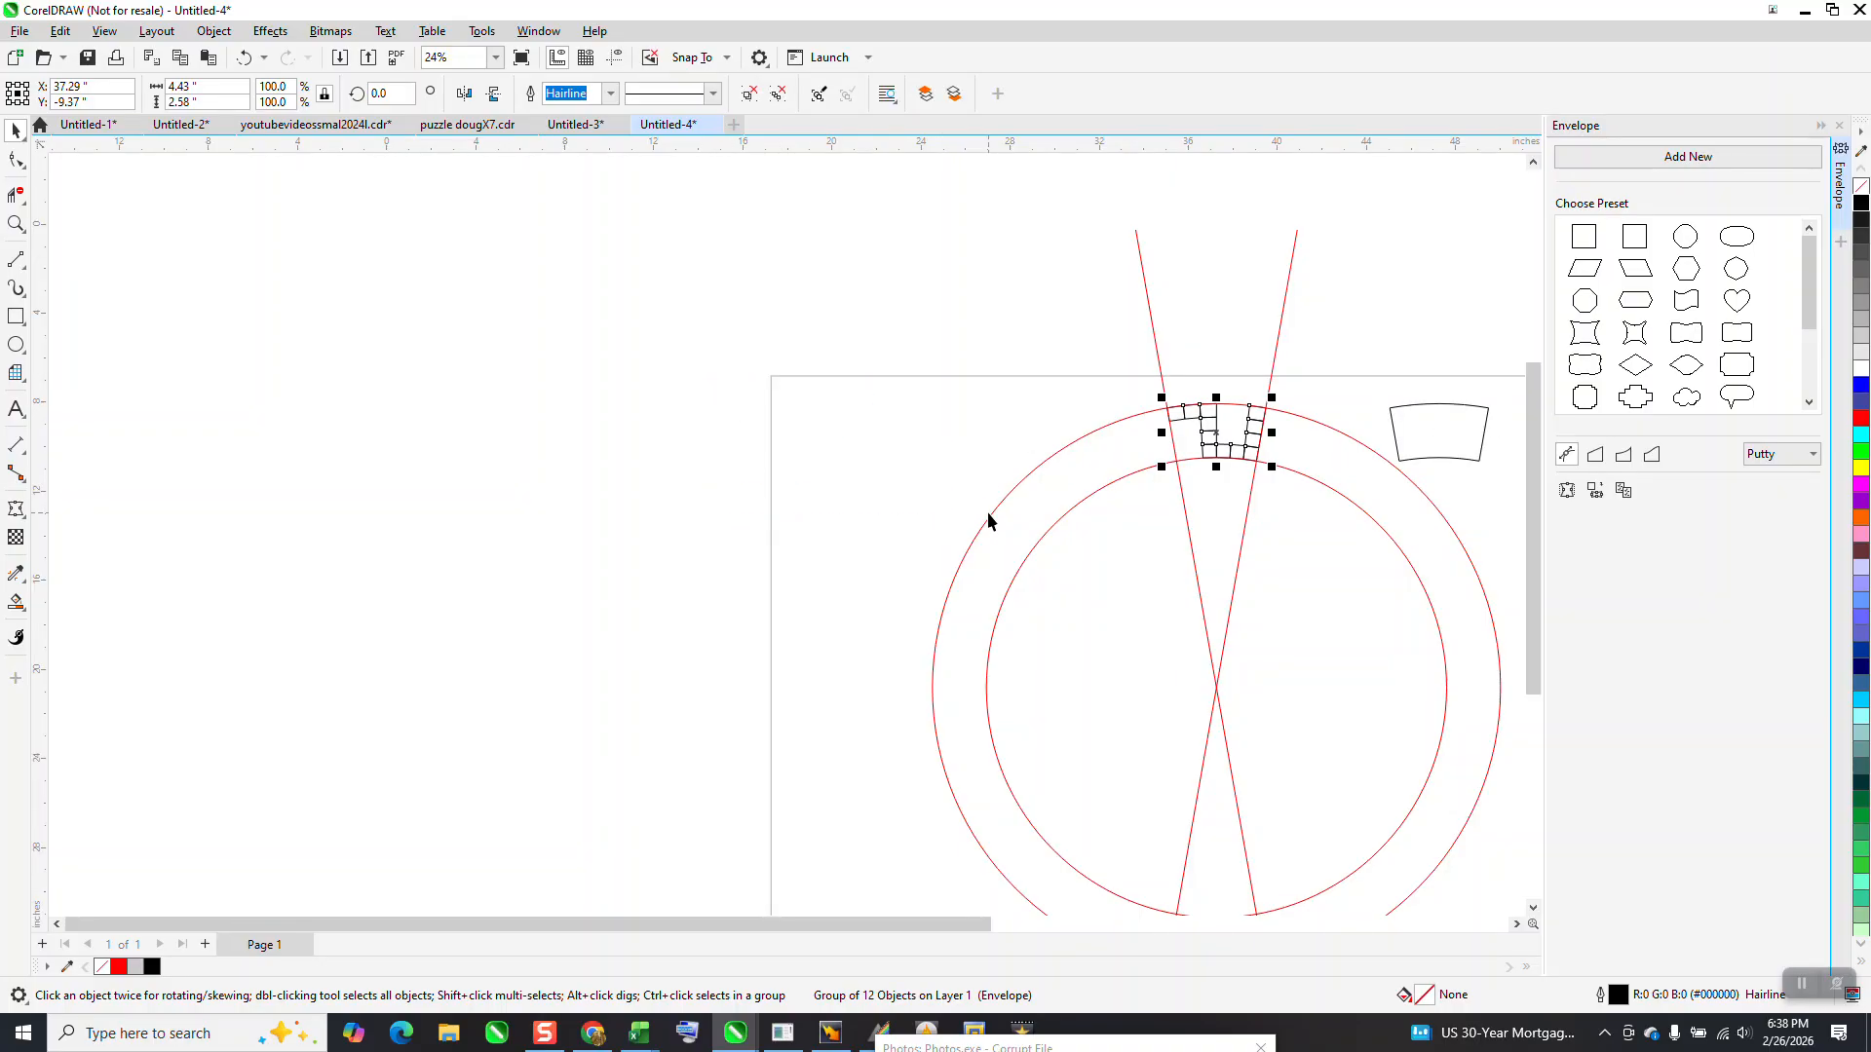
Delete the construction geometry: the wedge outline, both crossing red lines and the two red circles
{"action": "scroll", "coordinate": [1093, 325], "scroll_direction": "down", "scroll_amount": 2}
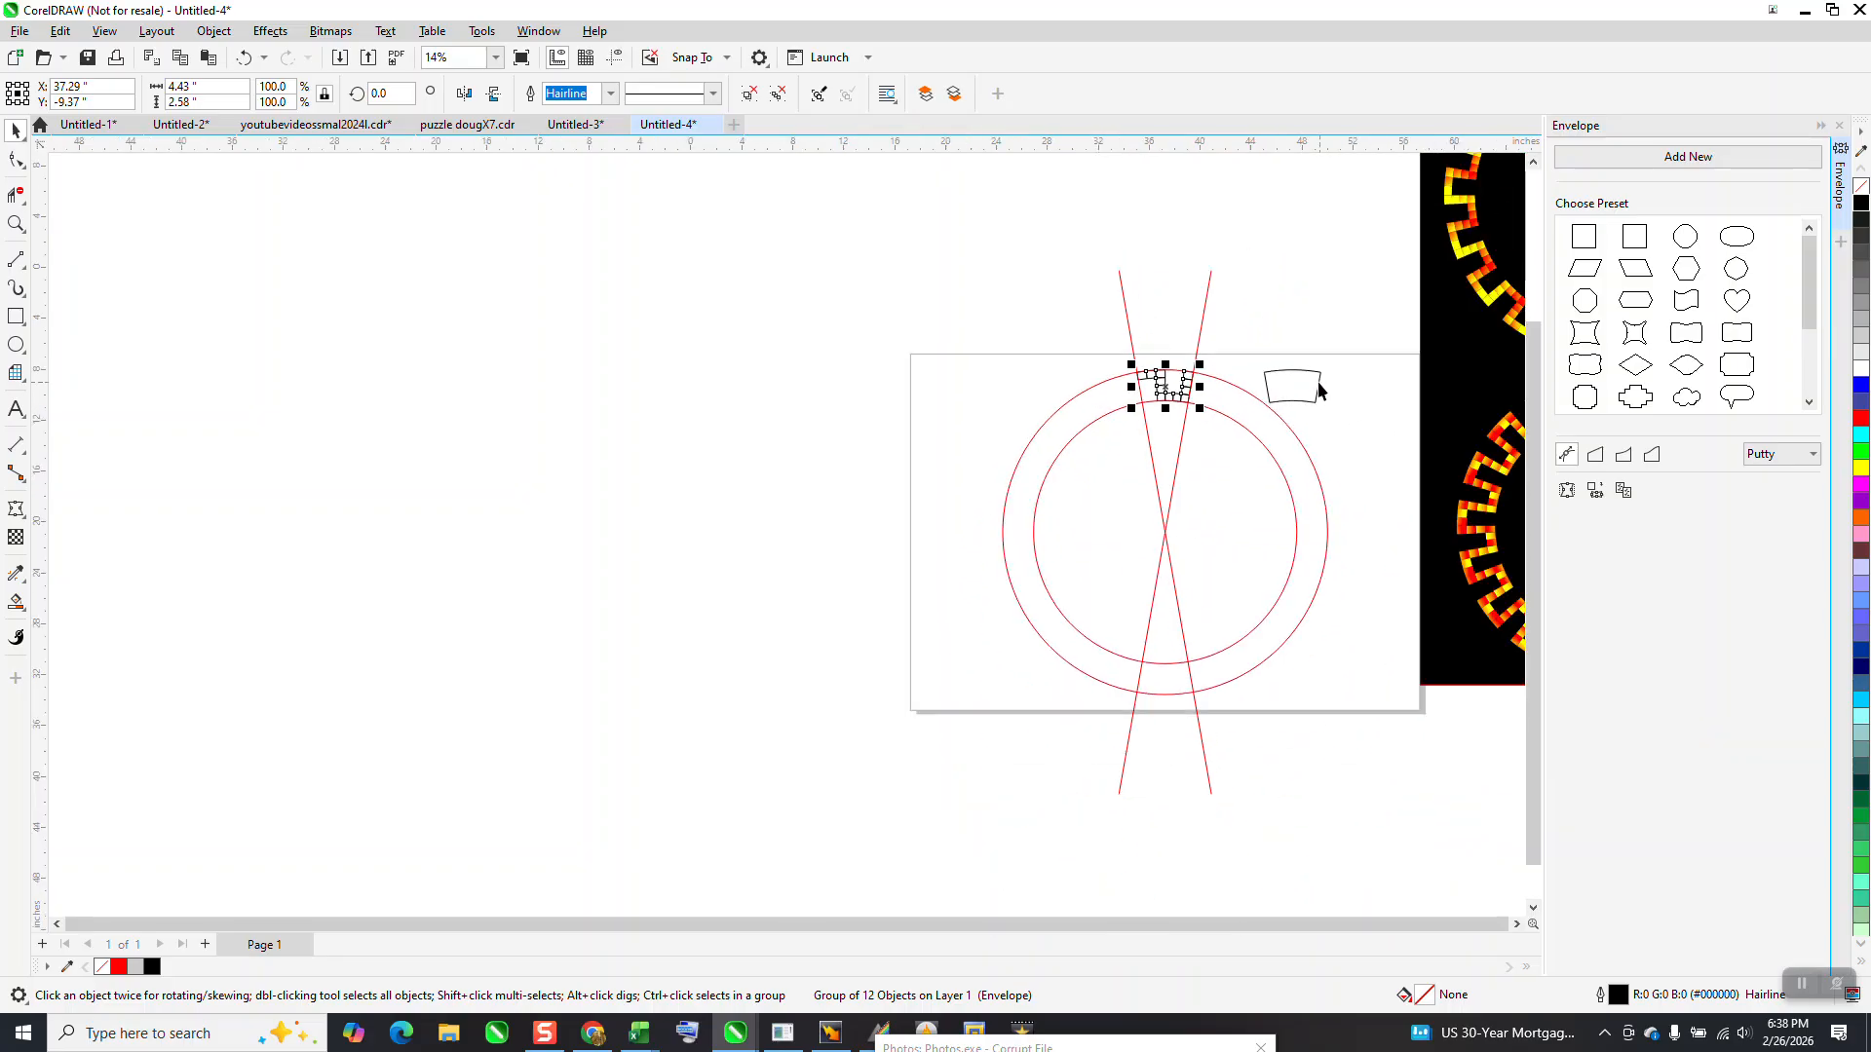
{"action": "left_click", "coordinate": [1318, 384]}
{"action": "key", "text": "Delete"}
{"action": "left_click", "coordinate": [1204, 328]}
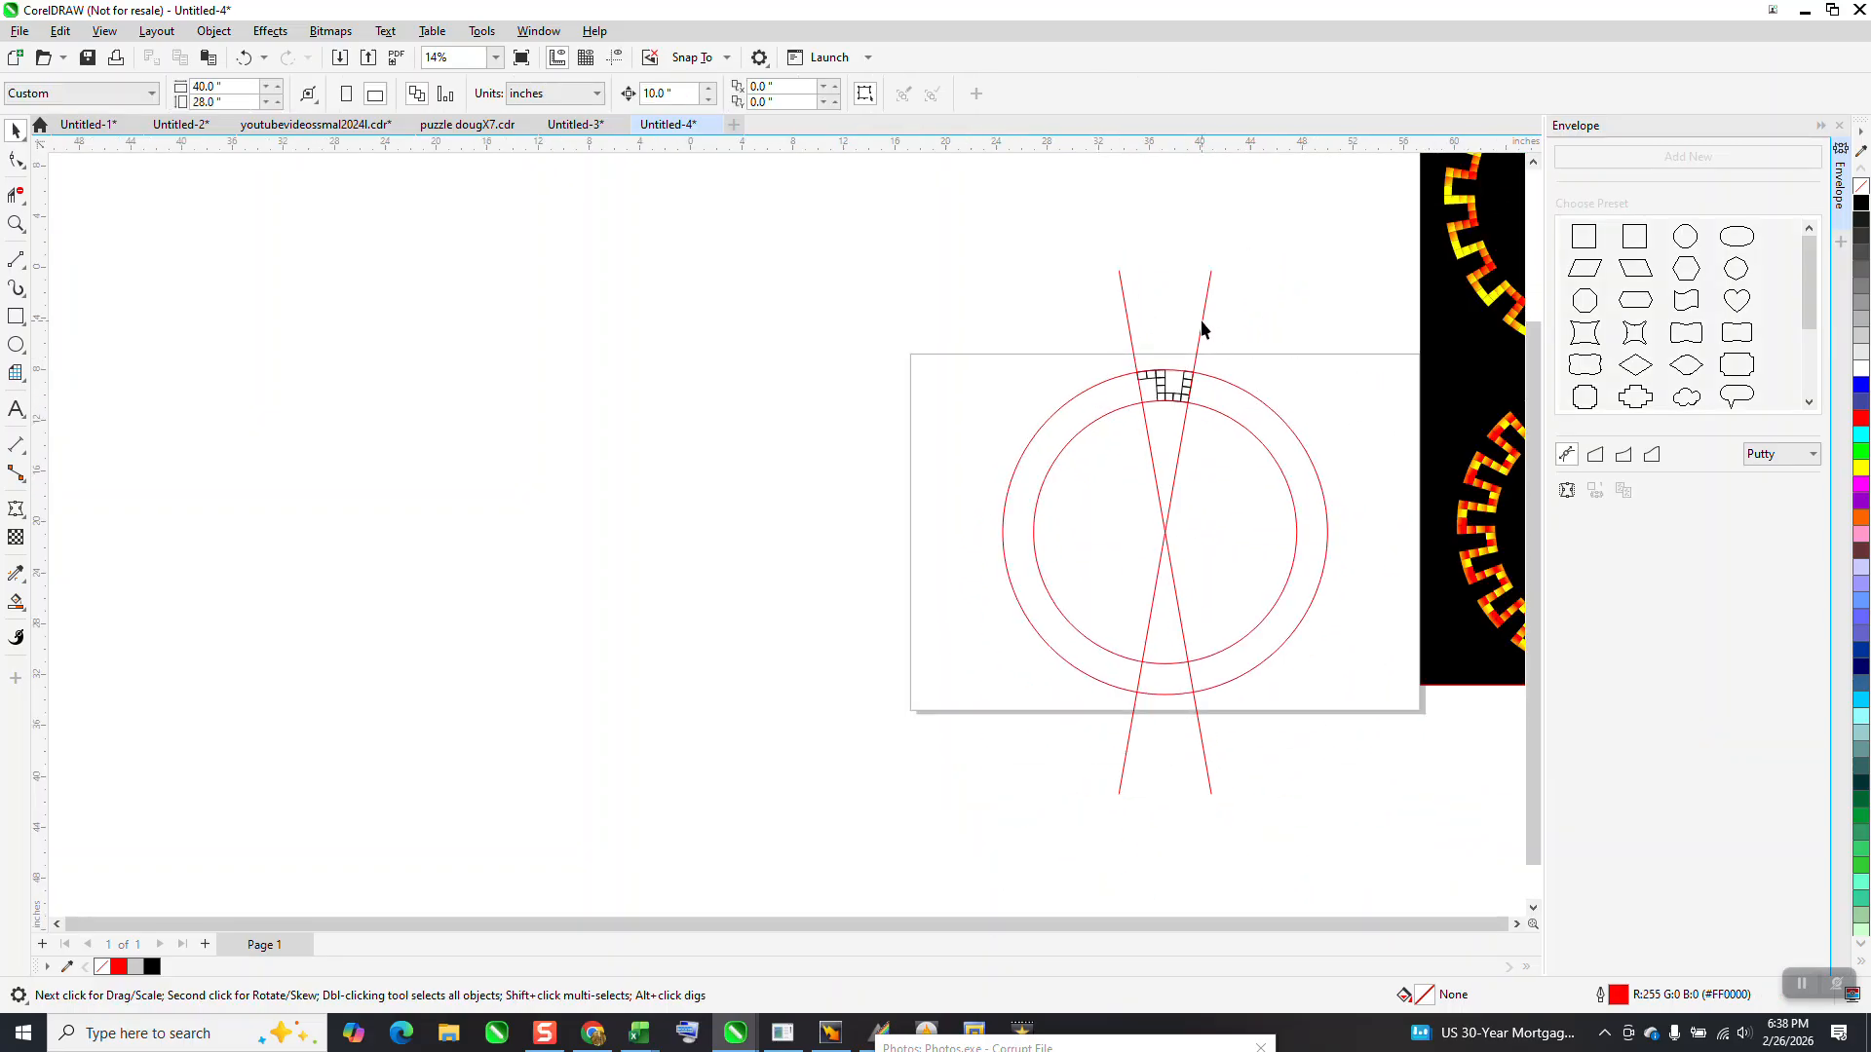
{"action": "key", "text": "Delete"}
{"action": "left_click", "coordinate": [1130, 335]}
{"action": "key", "text": "Delete"}
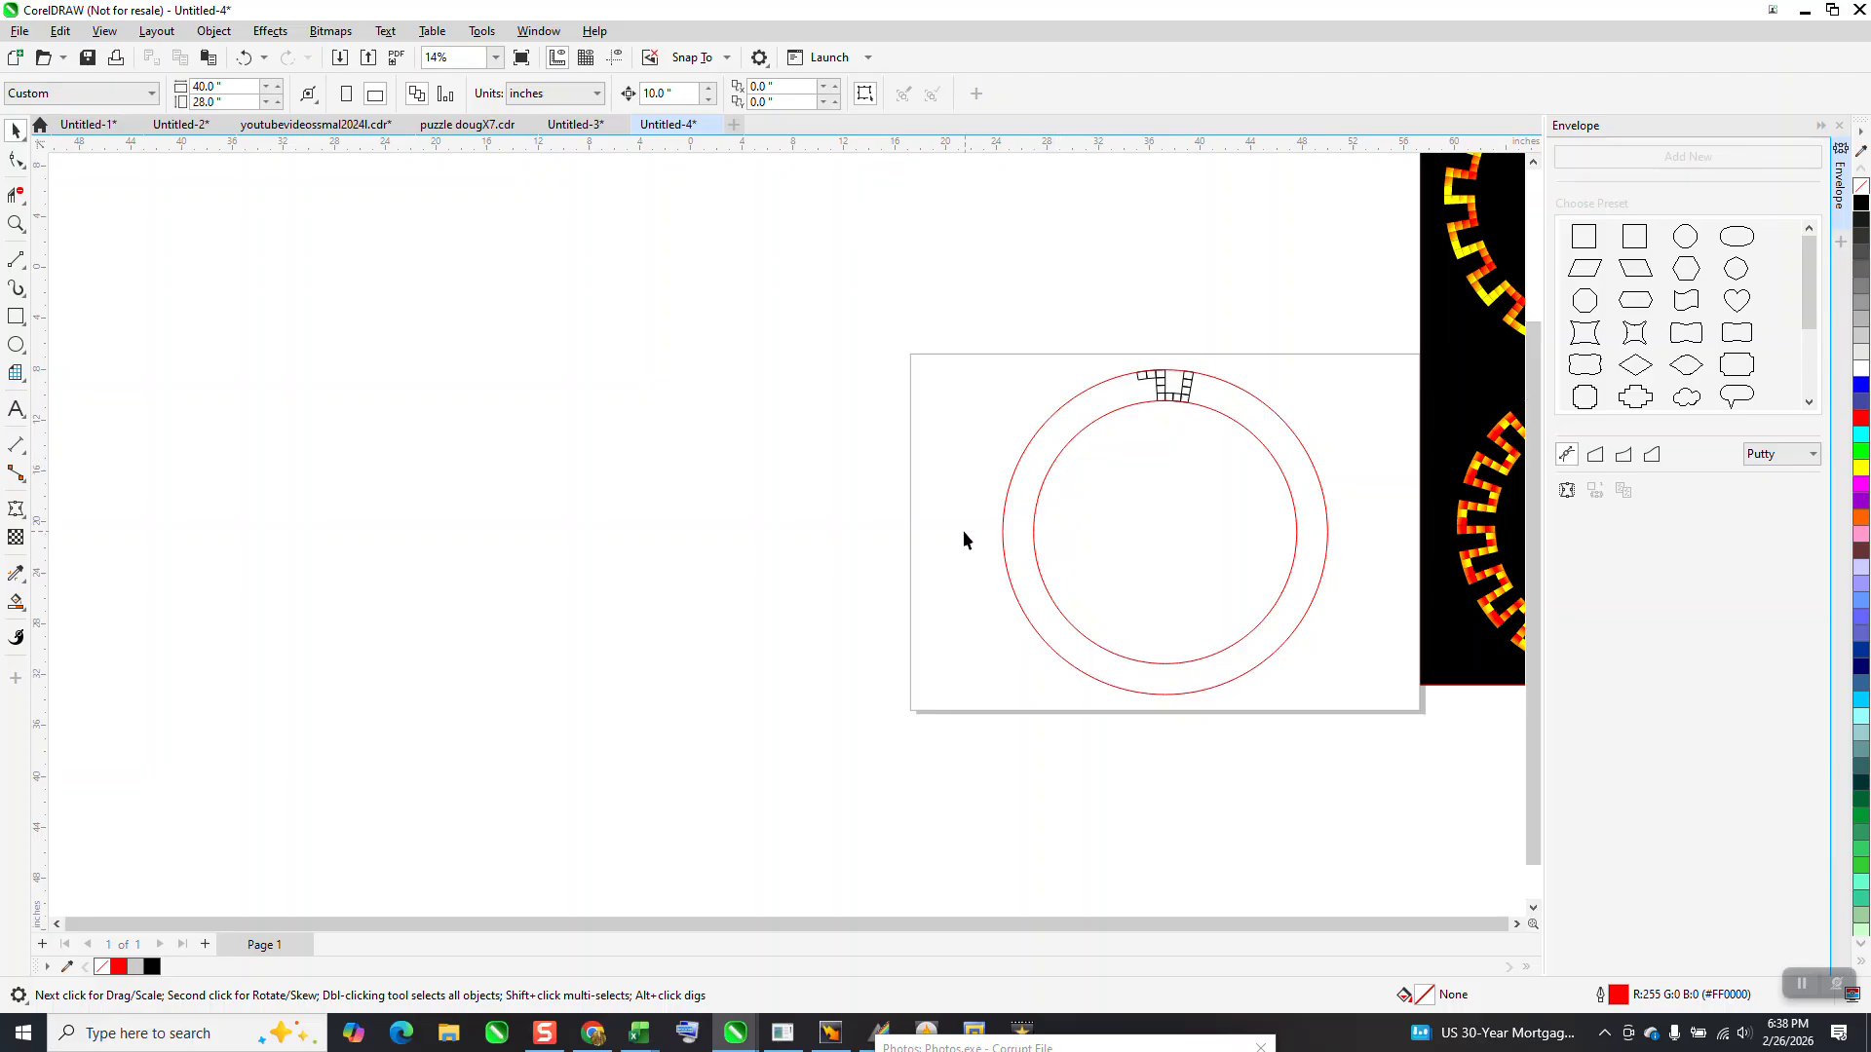
{"action": "left_click_drag", "start_coordinate": [1156, 557], "coordinate": [1169, 554]}
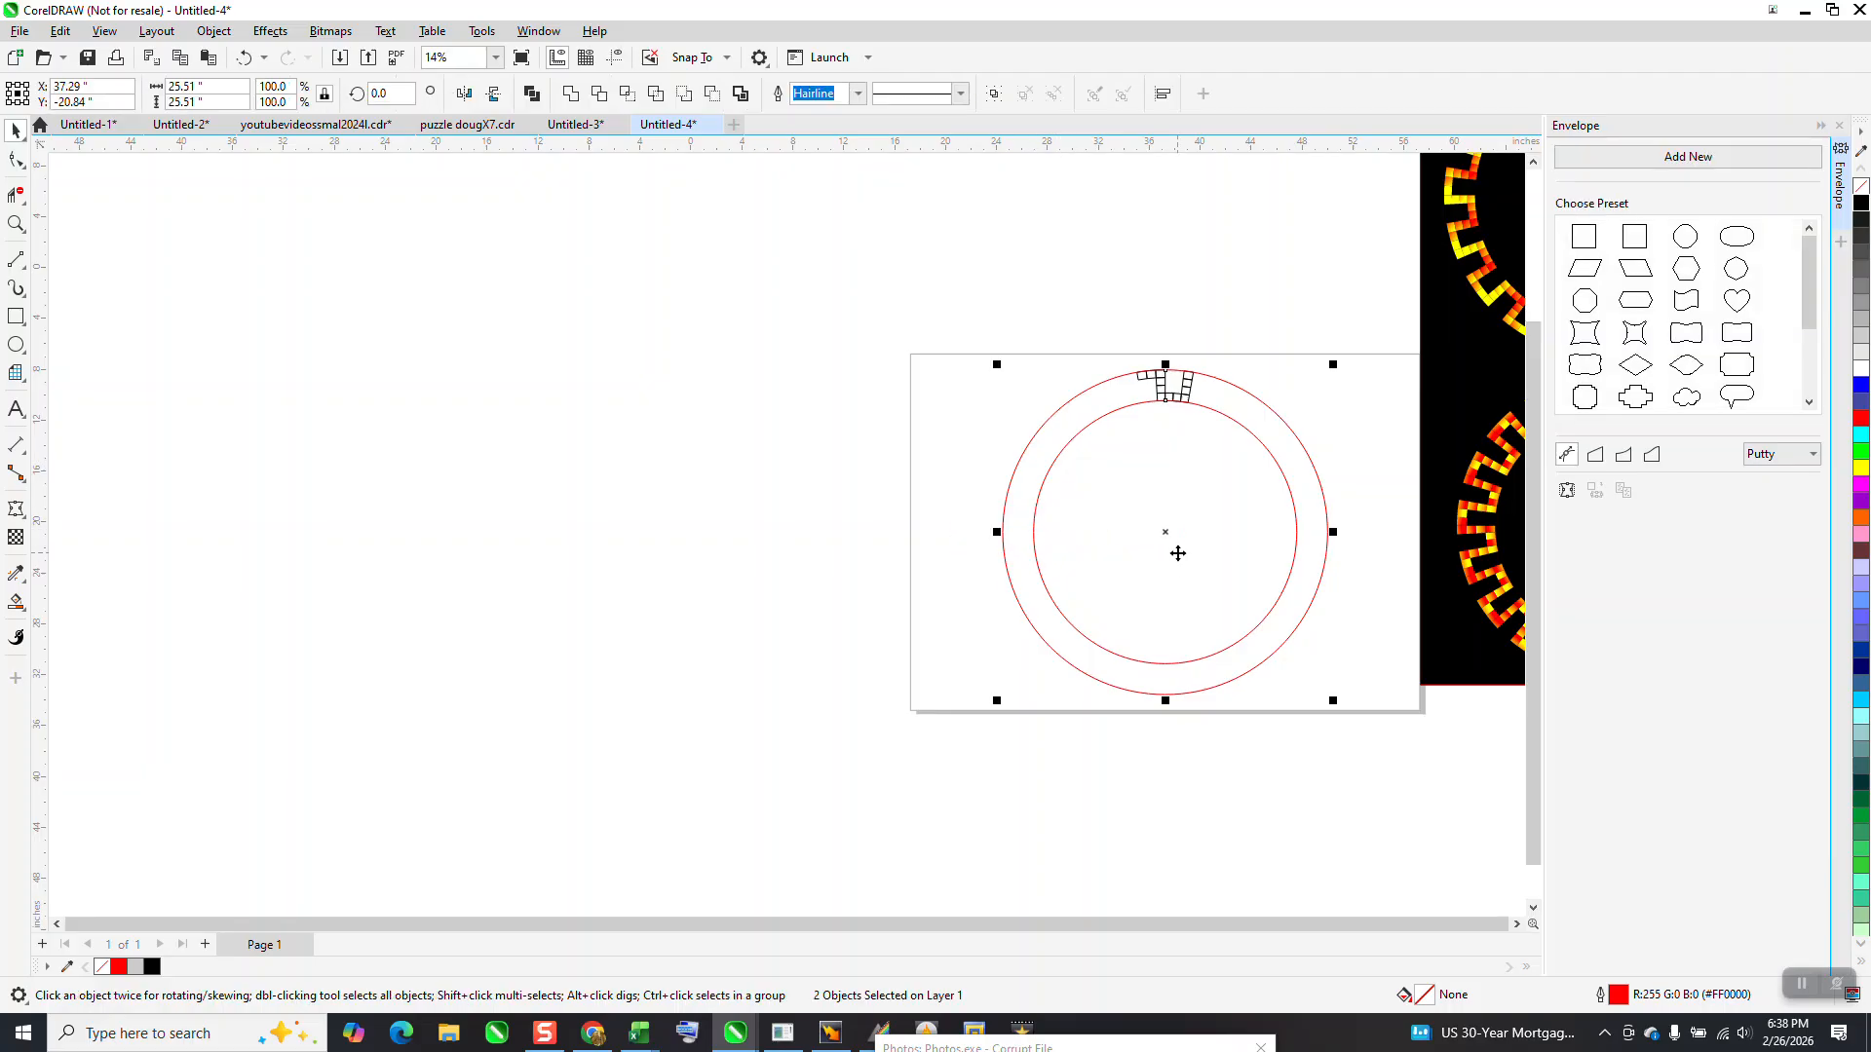
{"action": "key", "text": "Delete"}
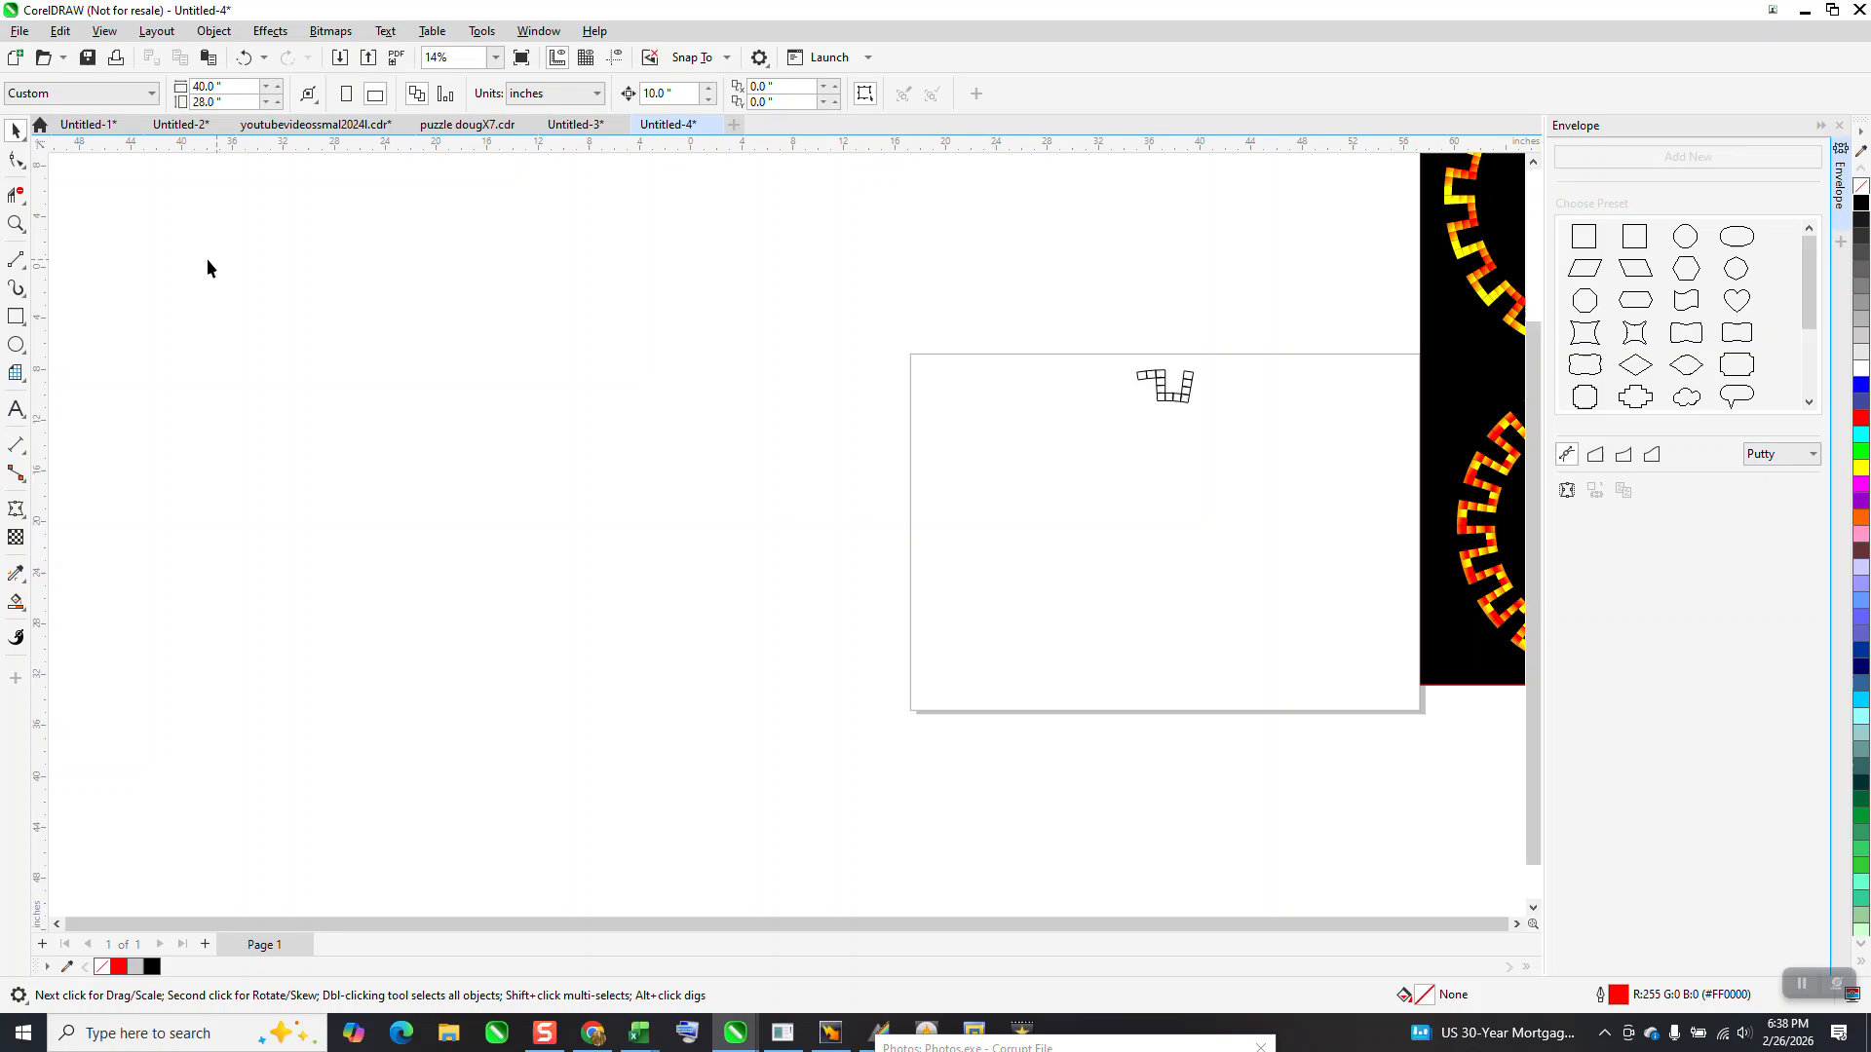
Fill all twelve squares of the curved pattern with yellow and no outline using Smart Fill
{"action": "left_click", "coordinate": [22, 228]}
{"action": "left_click", "coordinate": [1406, 522]}
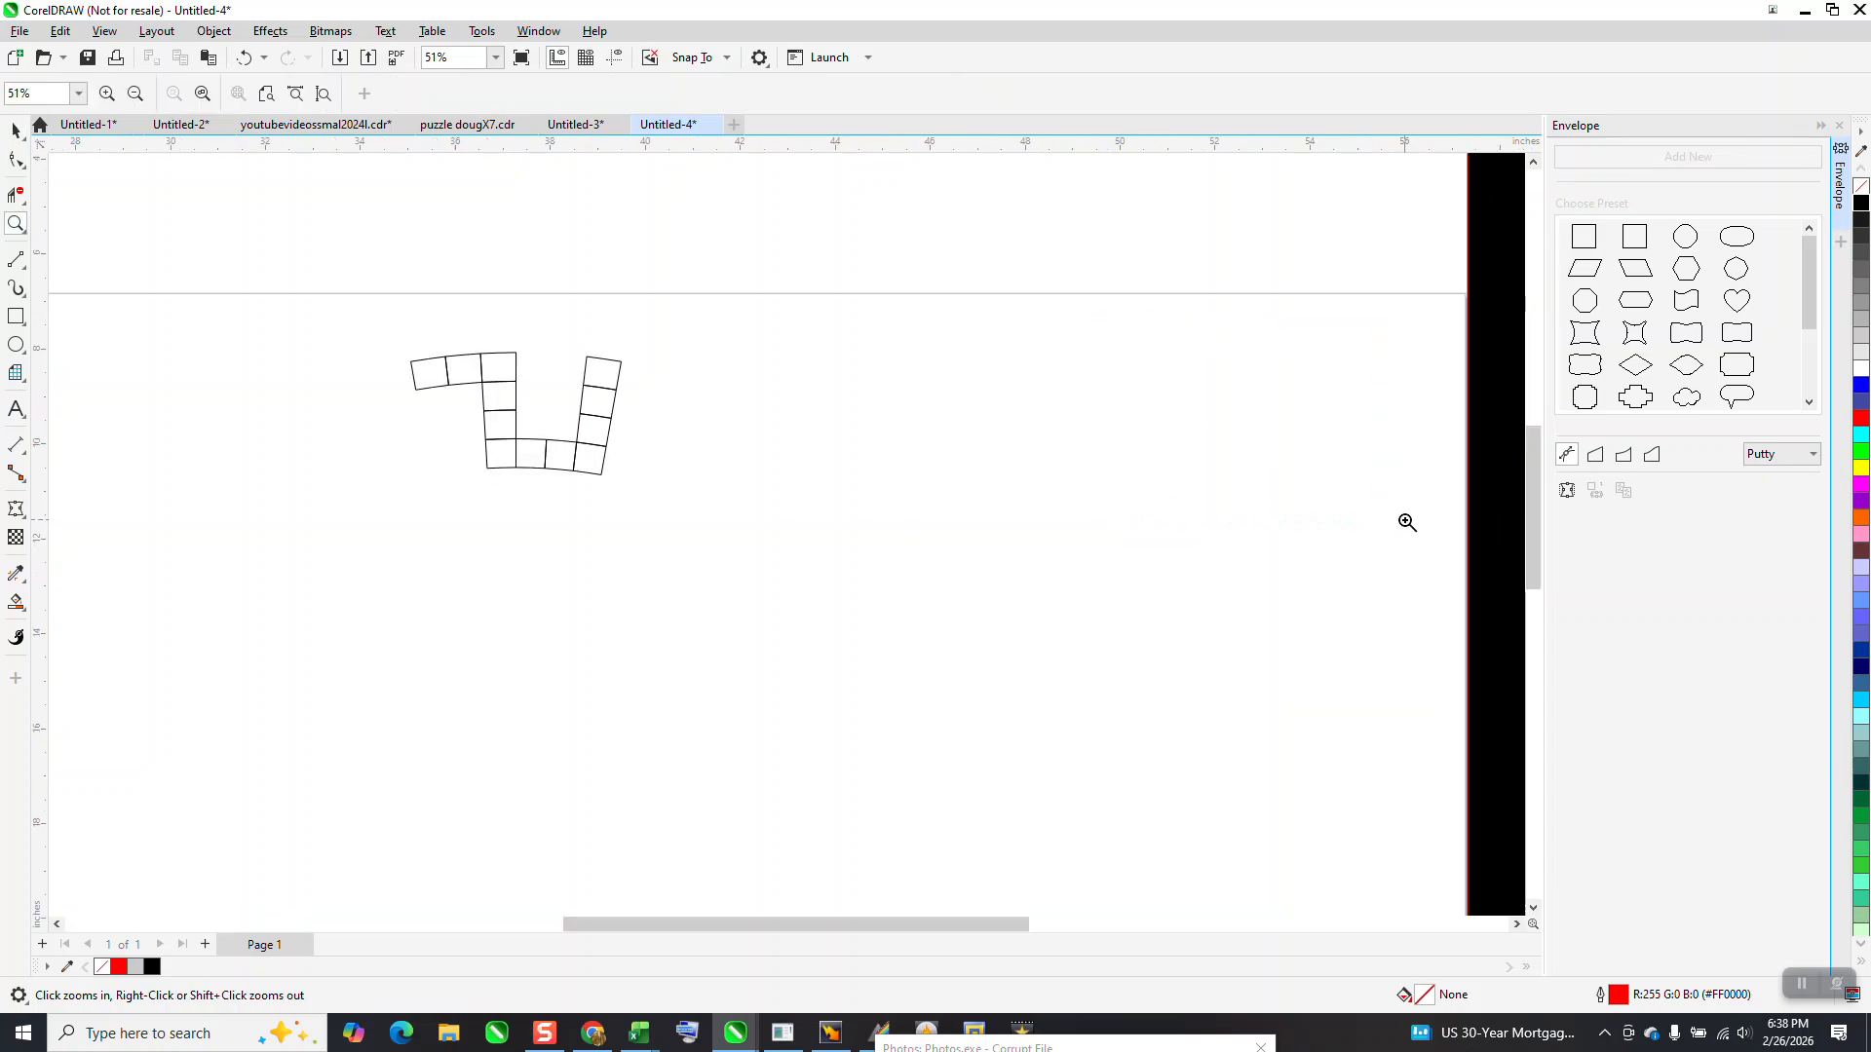
{"action": "left_click", "coordinate": [600, 457]}
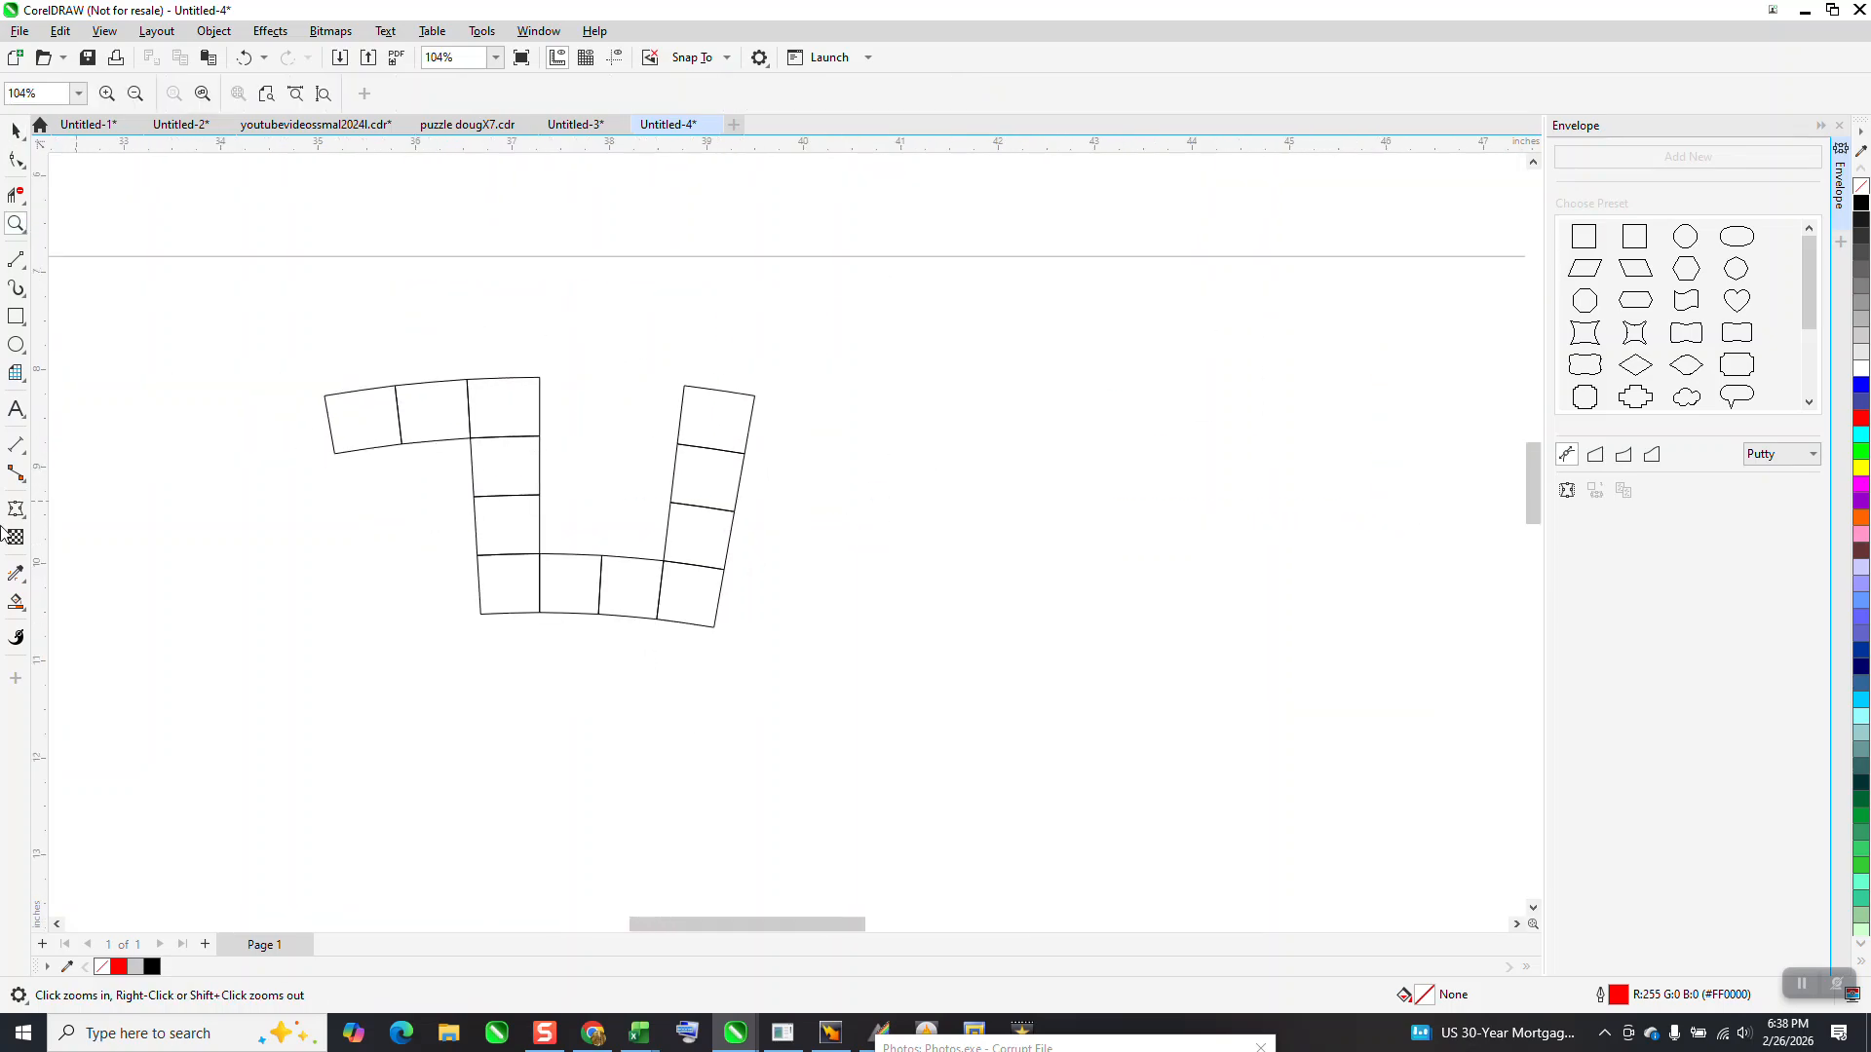
{"action": "left_click", "coordinate": [27, 612]}
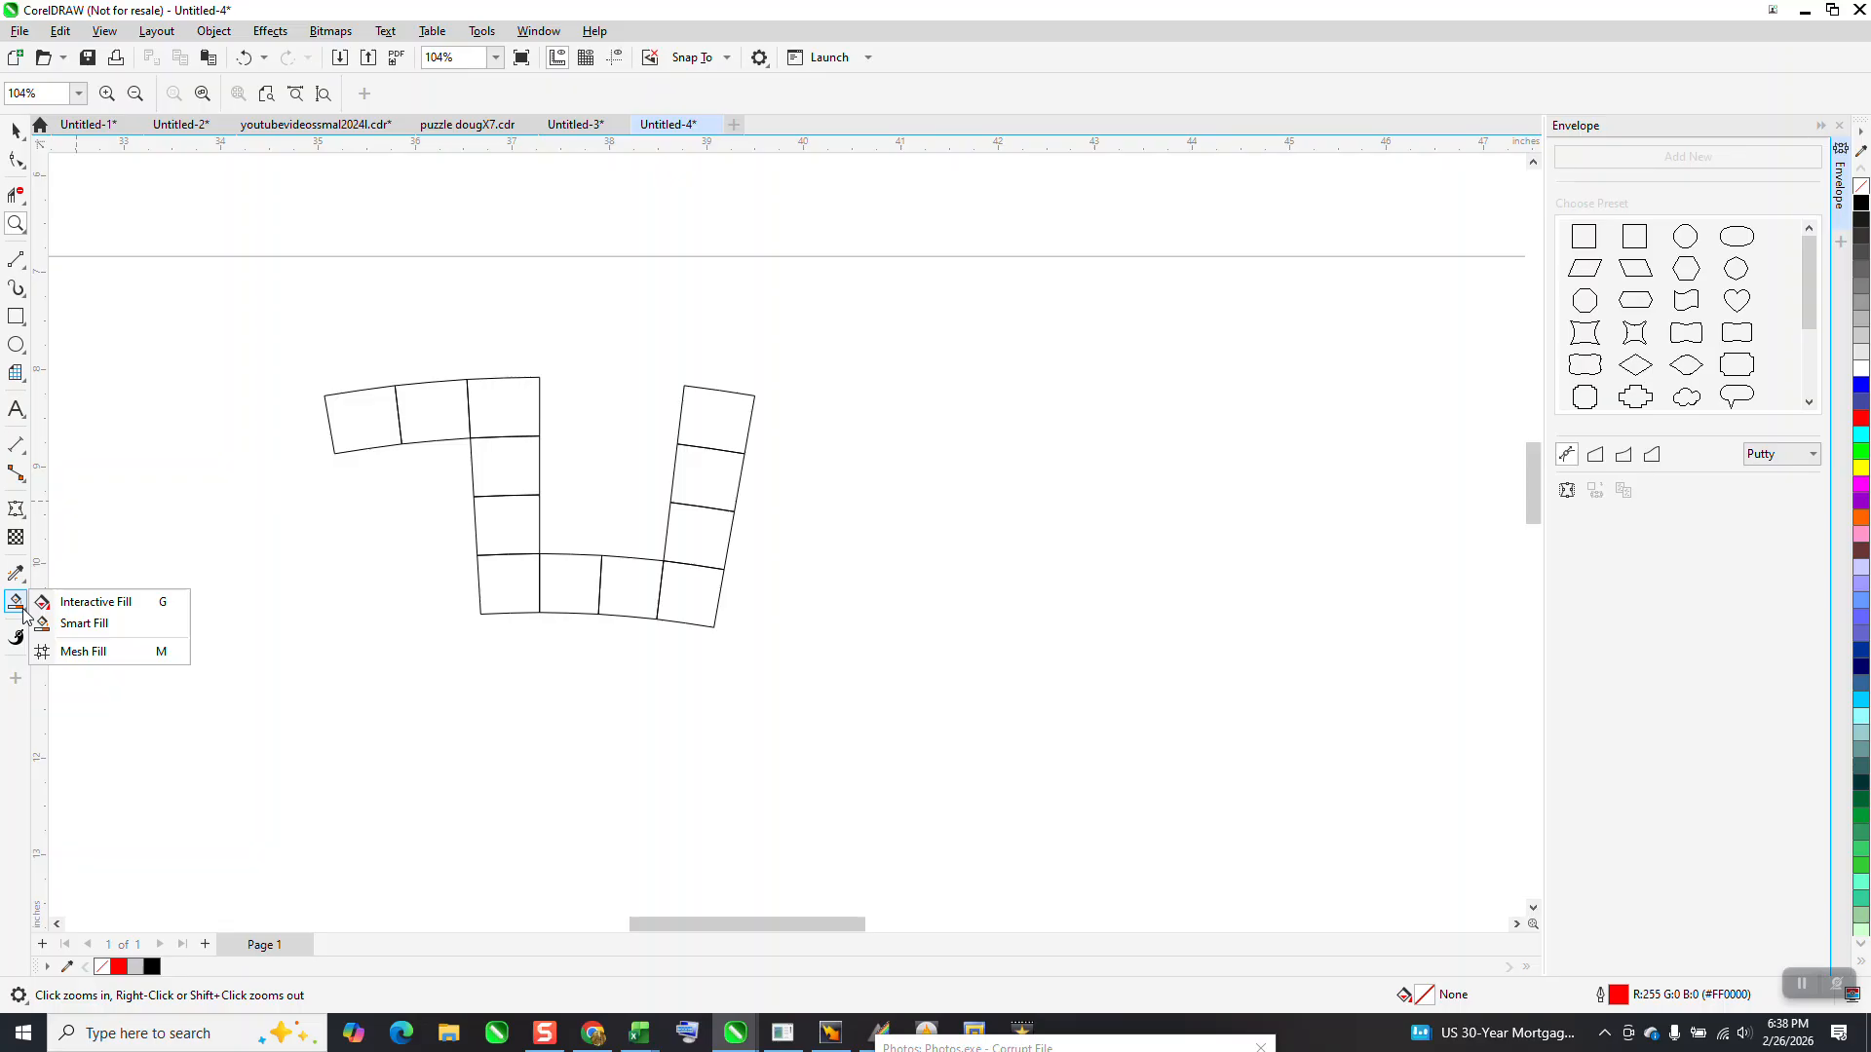
{"action": "left_click", "coordinate": [80, 625]}
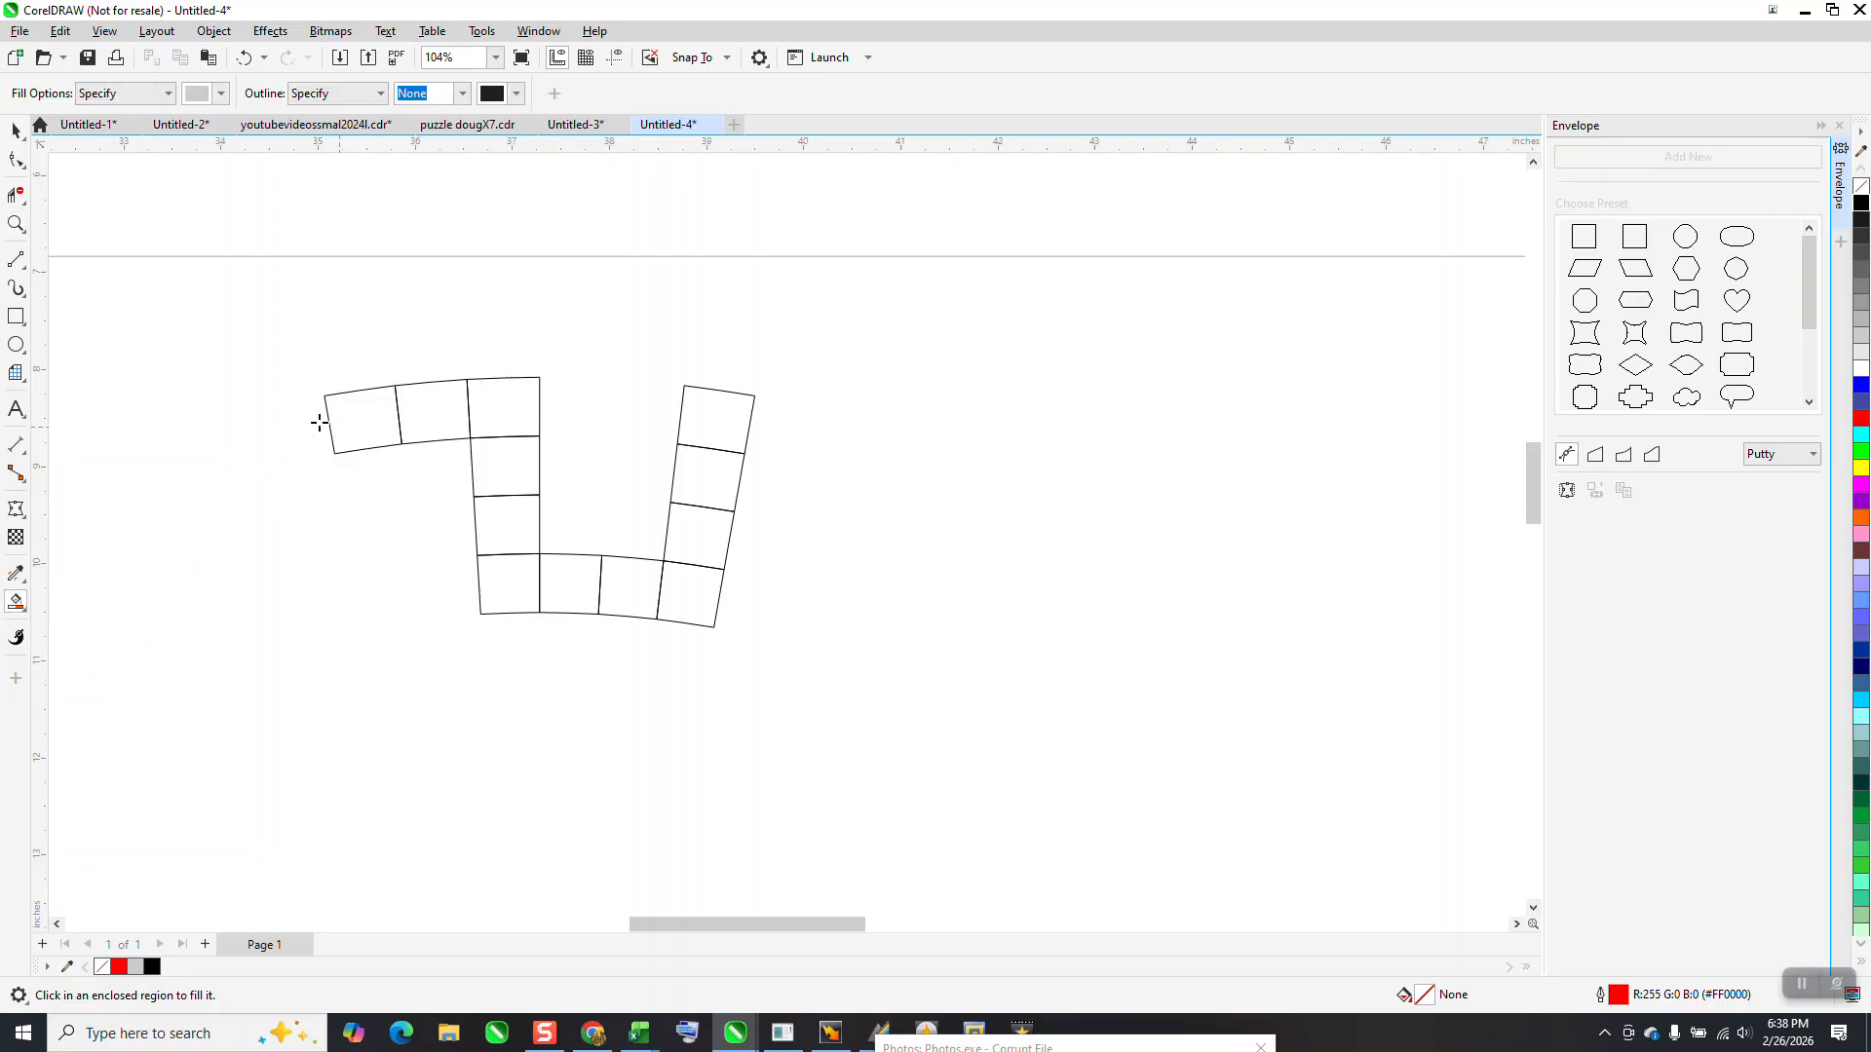
{"action": "left_click", "coordinate": [221, 94]}
{"action": "left_click", "coordinate": [212, 239]}
{"action": "left_click", "coordinate": [352, 453]}
{"action": "left_click", "coordinate": [366, 421]}
{"action": "left_click", "coordinate": [433, 409]}
{"action": "left_click", "coordinate": [497, 402]}
{"action": "left_click", "coordinate": [494, 448]}
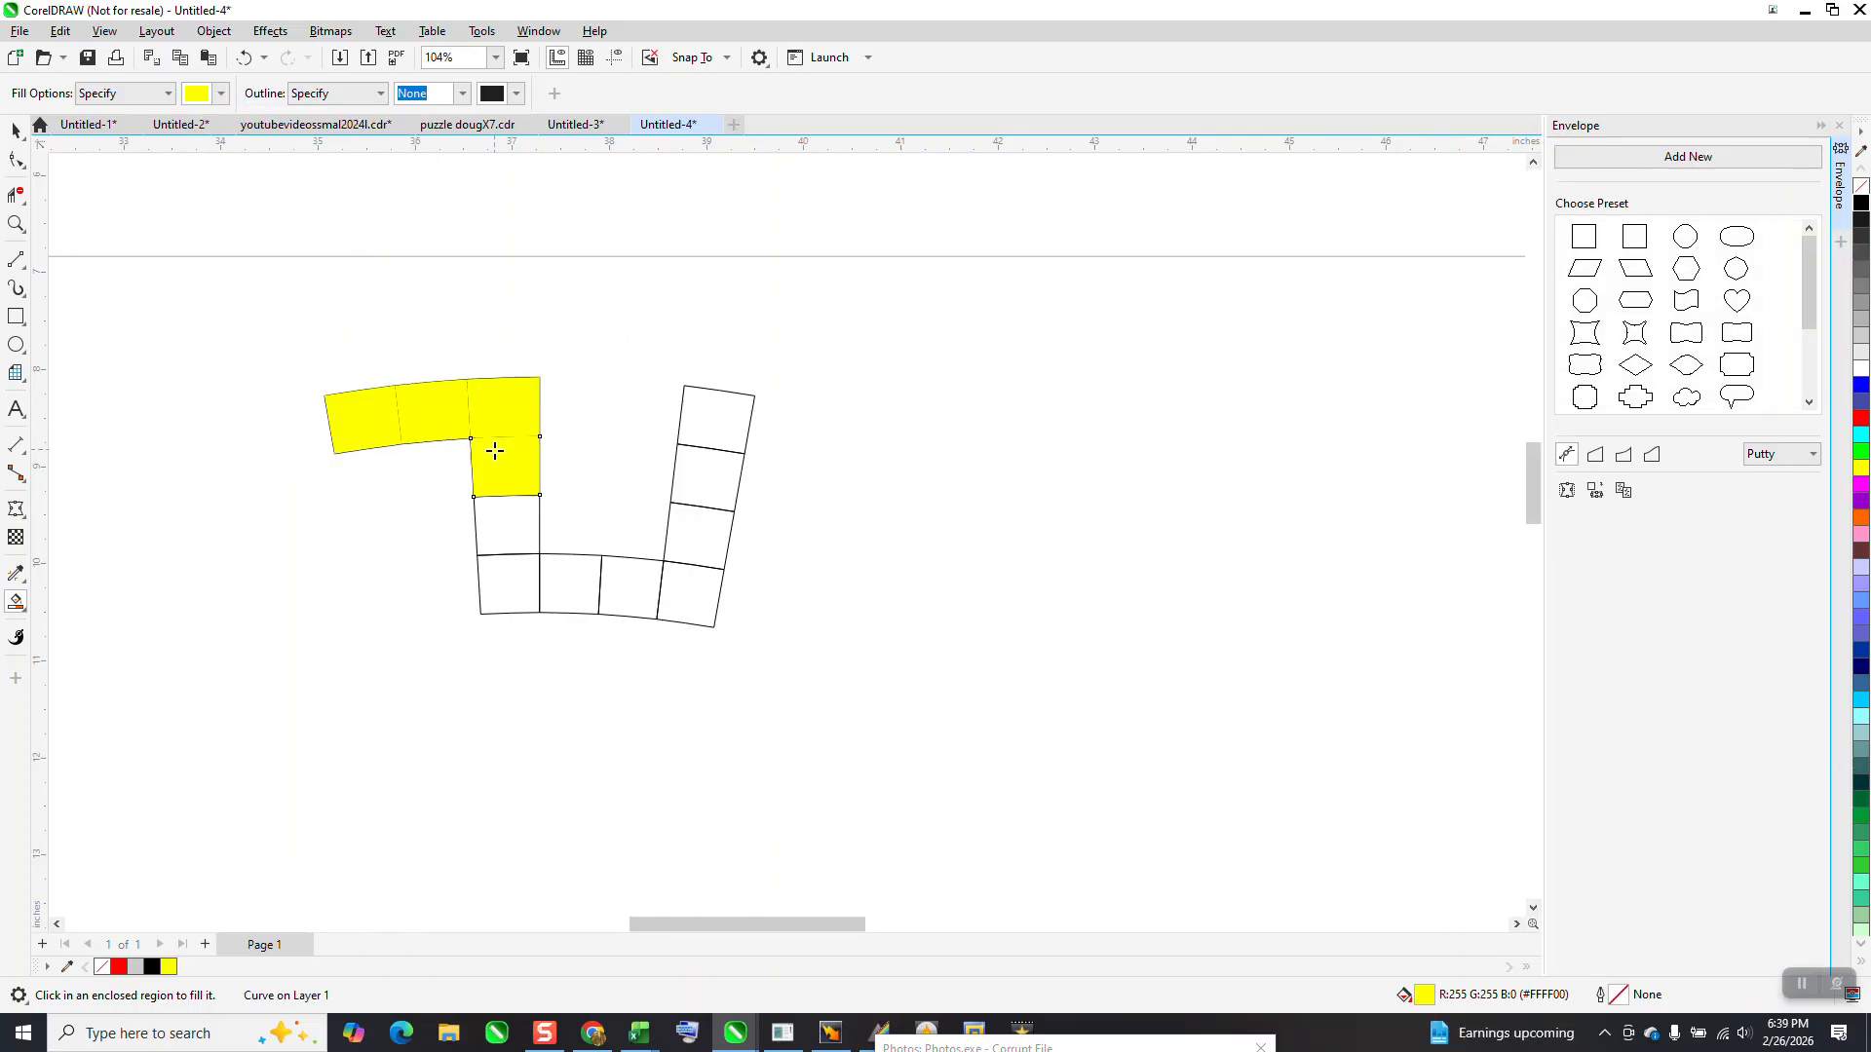
{"action": "left_click", "coordinate": [498, 507]}
{"action": "left_click", "coordinate": [520, 571]}
{"action": "left_click", "coordinate": [591, 591]}
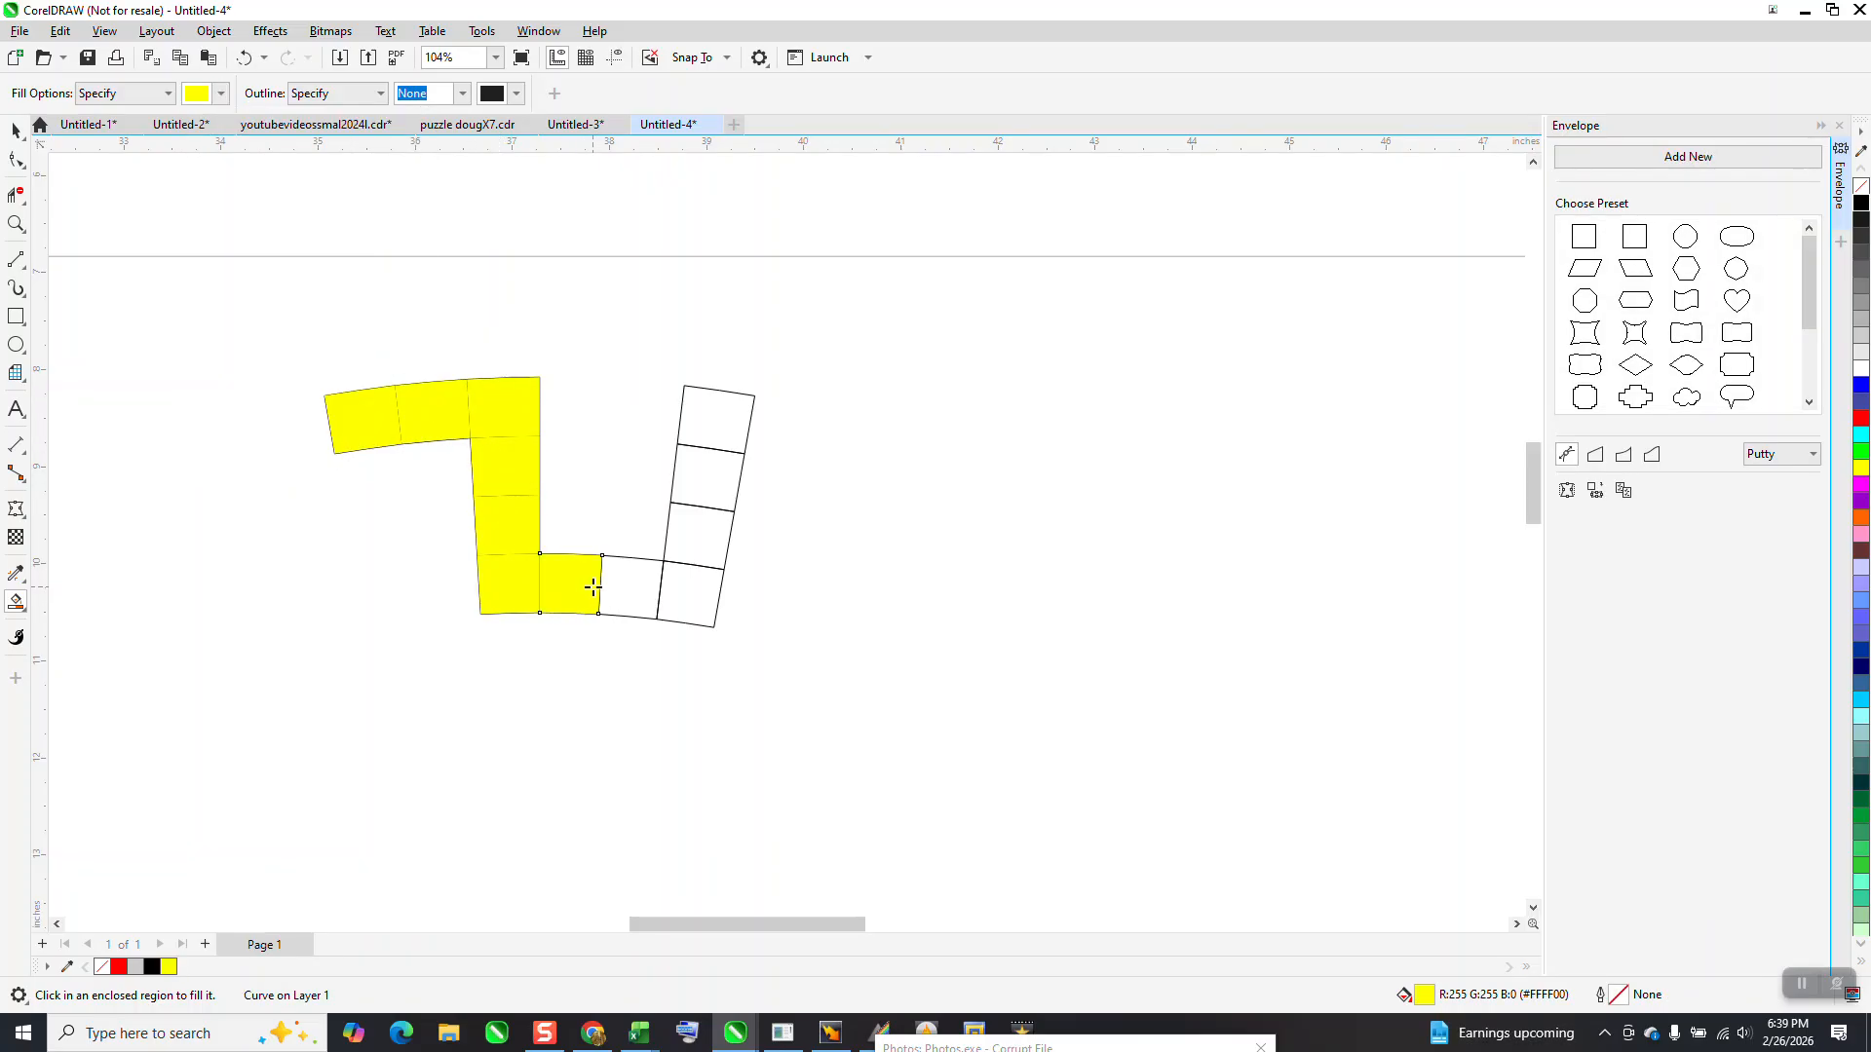
{"action": "left_click", "coordinate": [619, 588]}
{"action": "left_click", "coordinate": [702, 592]}
{"action": "left_click", "coordinate": [714, 538]}
{"action": "left_click", "coordinate": [716, 484]}
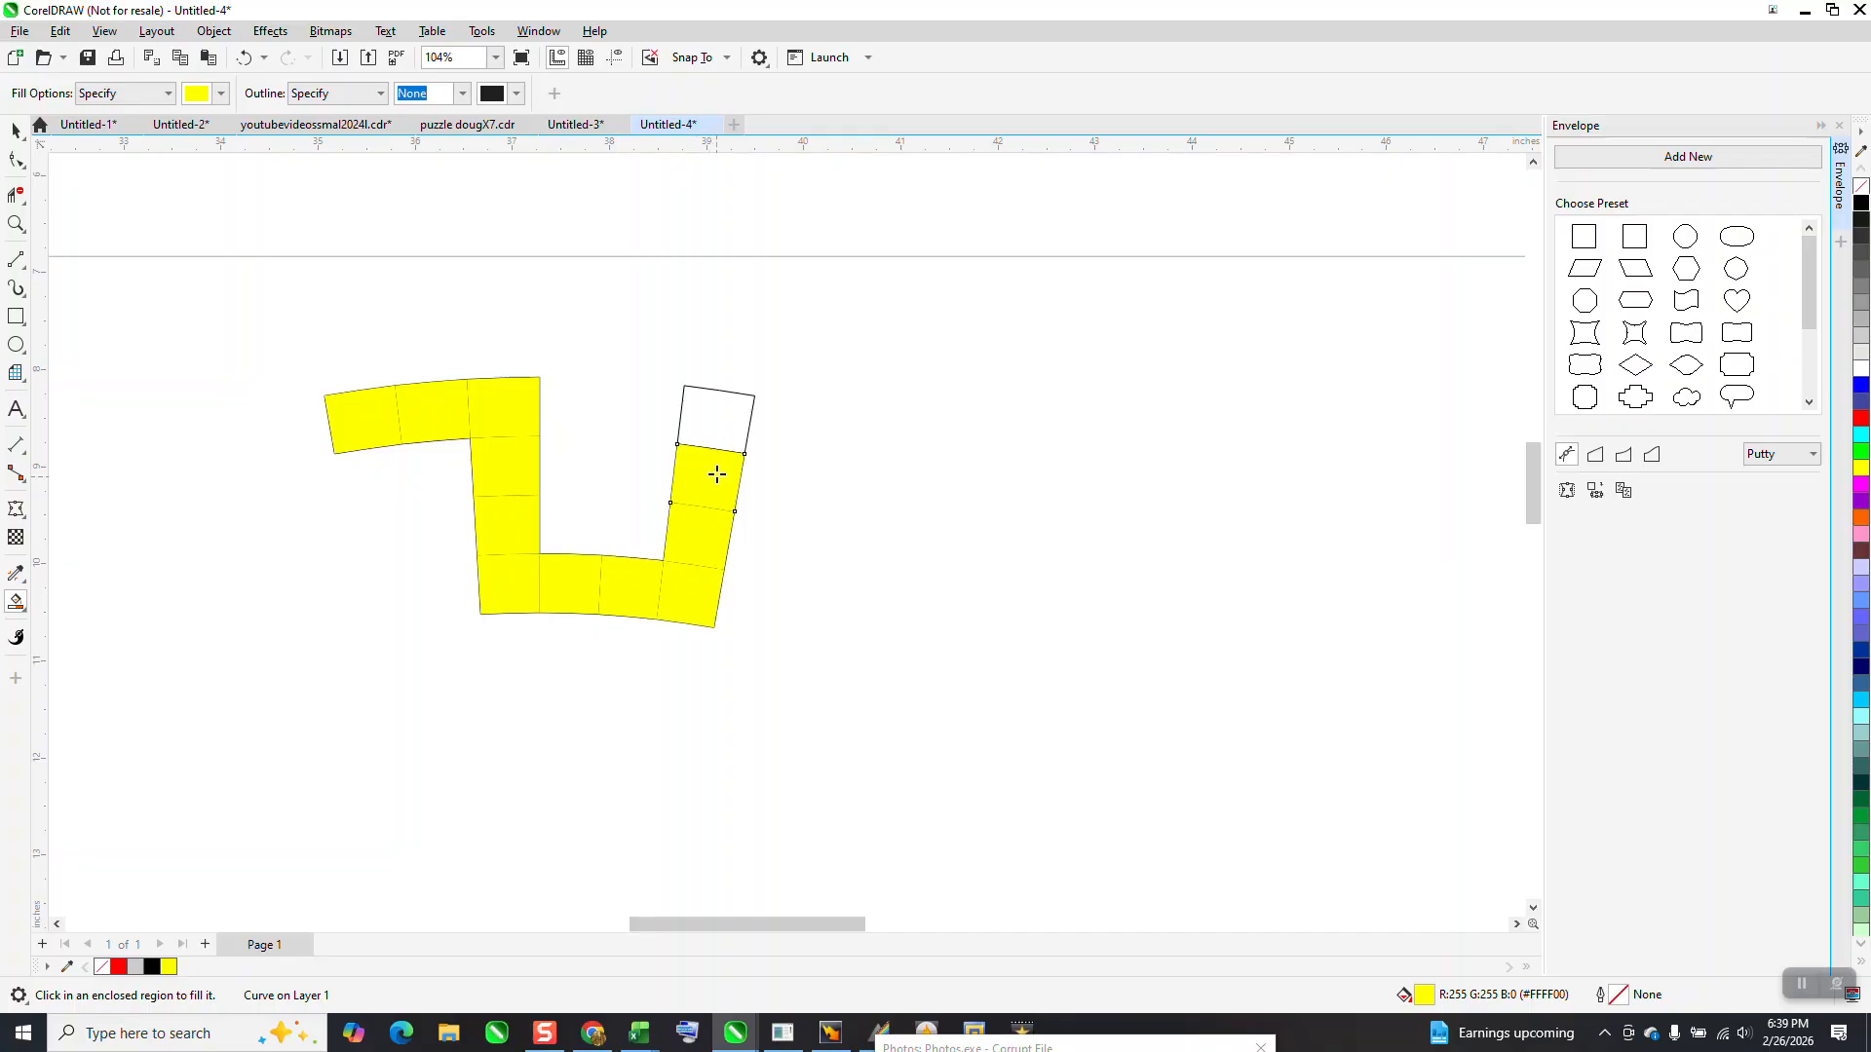
{"action": "left_click", "coordinate": [720, 431]}
Give the first square of the pattern a diagonal fountain fill from yellow at its upper-left to red at its lower-right
{"action": "left_click", "coordinate": [15, 129]}
{"action": "left_click", "coordinate": [175, 237]}
{"action": "left_click", "coordinate": [335, 400]}
{"action": "left_click", "coordinate": [16, 601]}
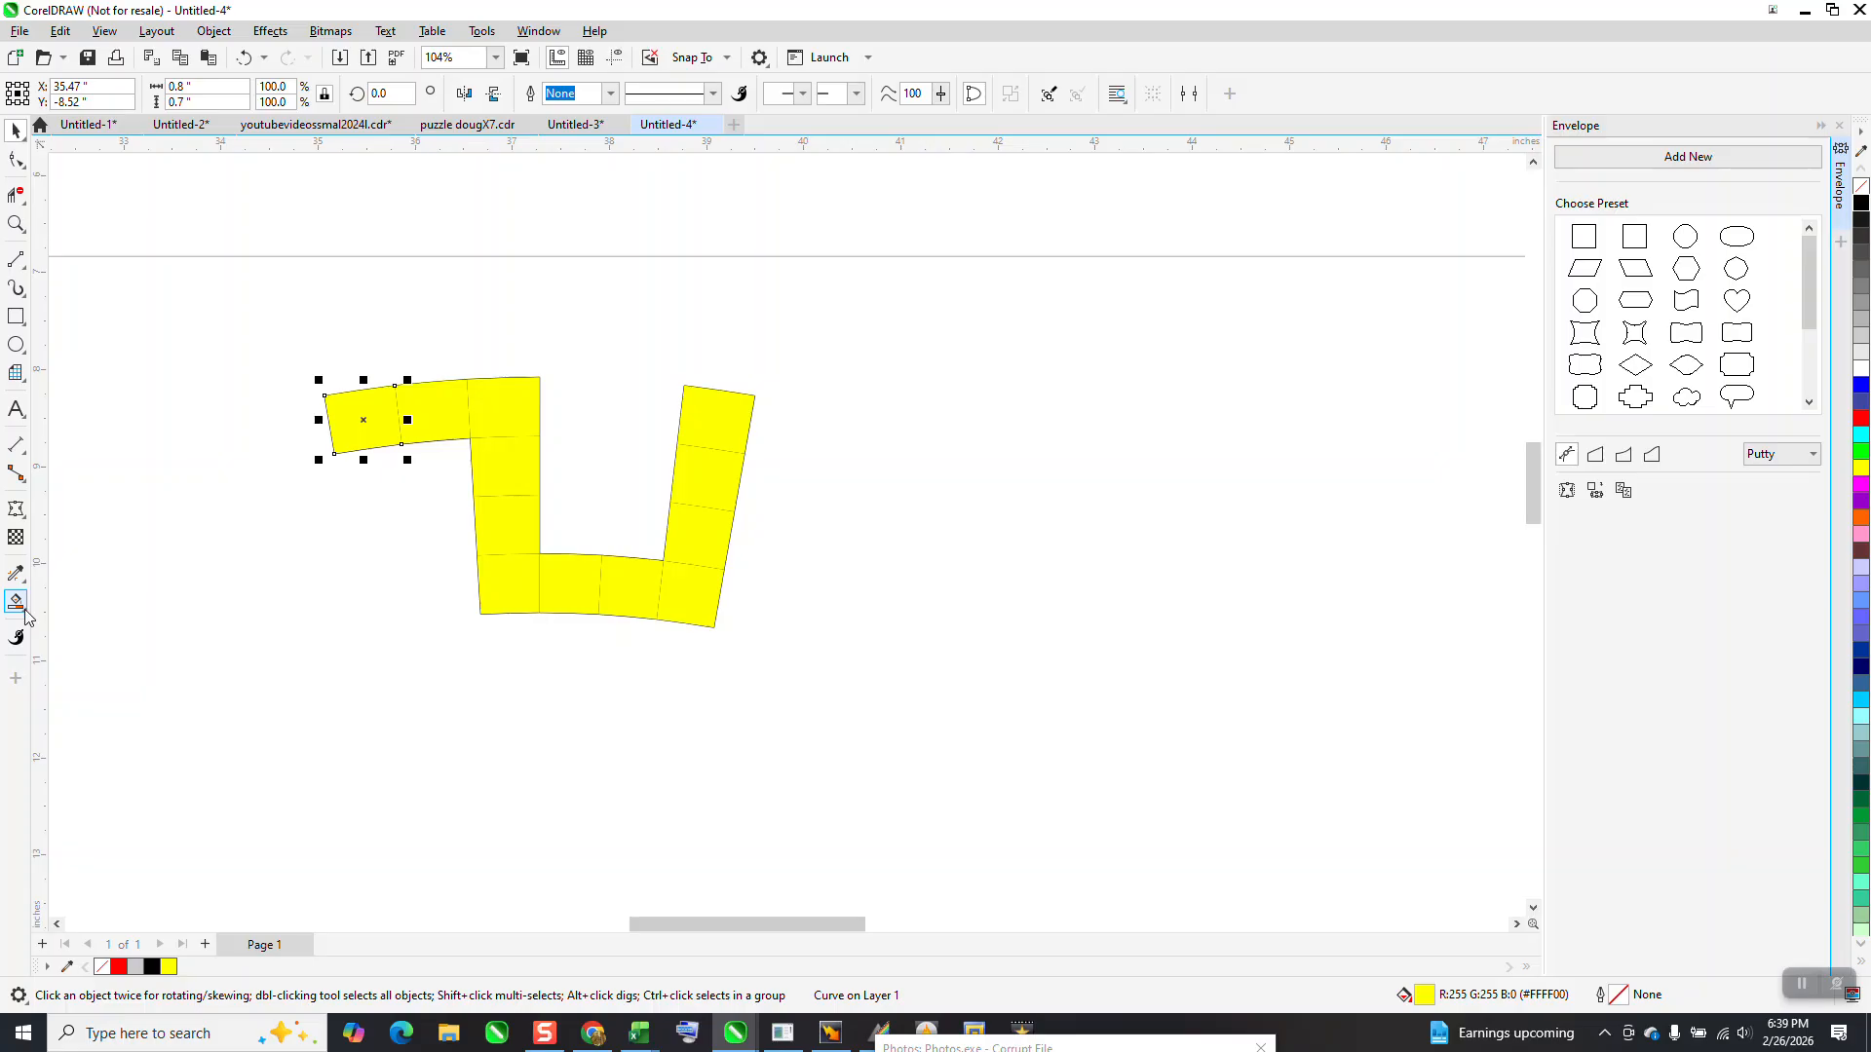
{"action": "left_click", "coordinate": [125, 601]}
{"action": "left_click_drag", "start_coordinate": [340, 404], "coordinate": [402, 445]}
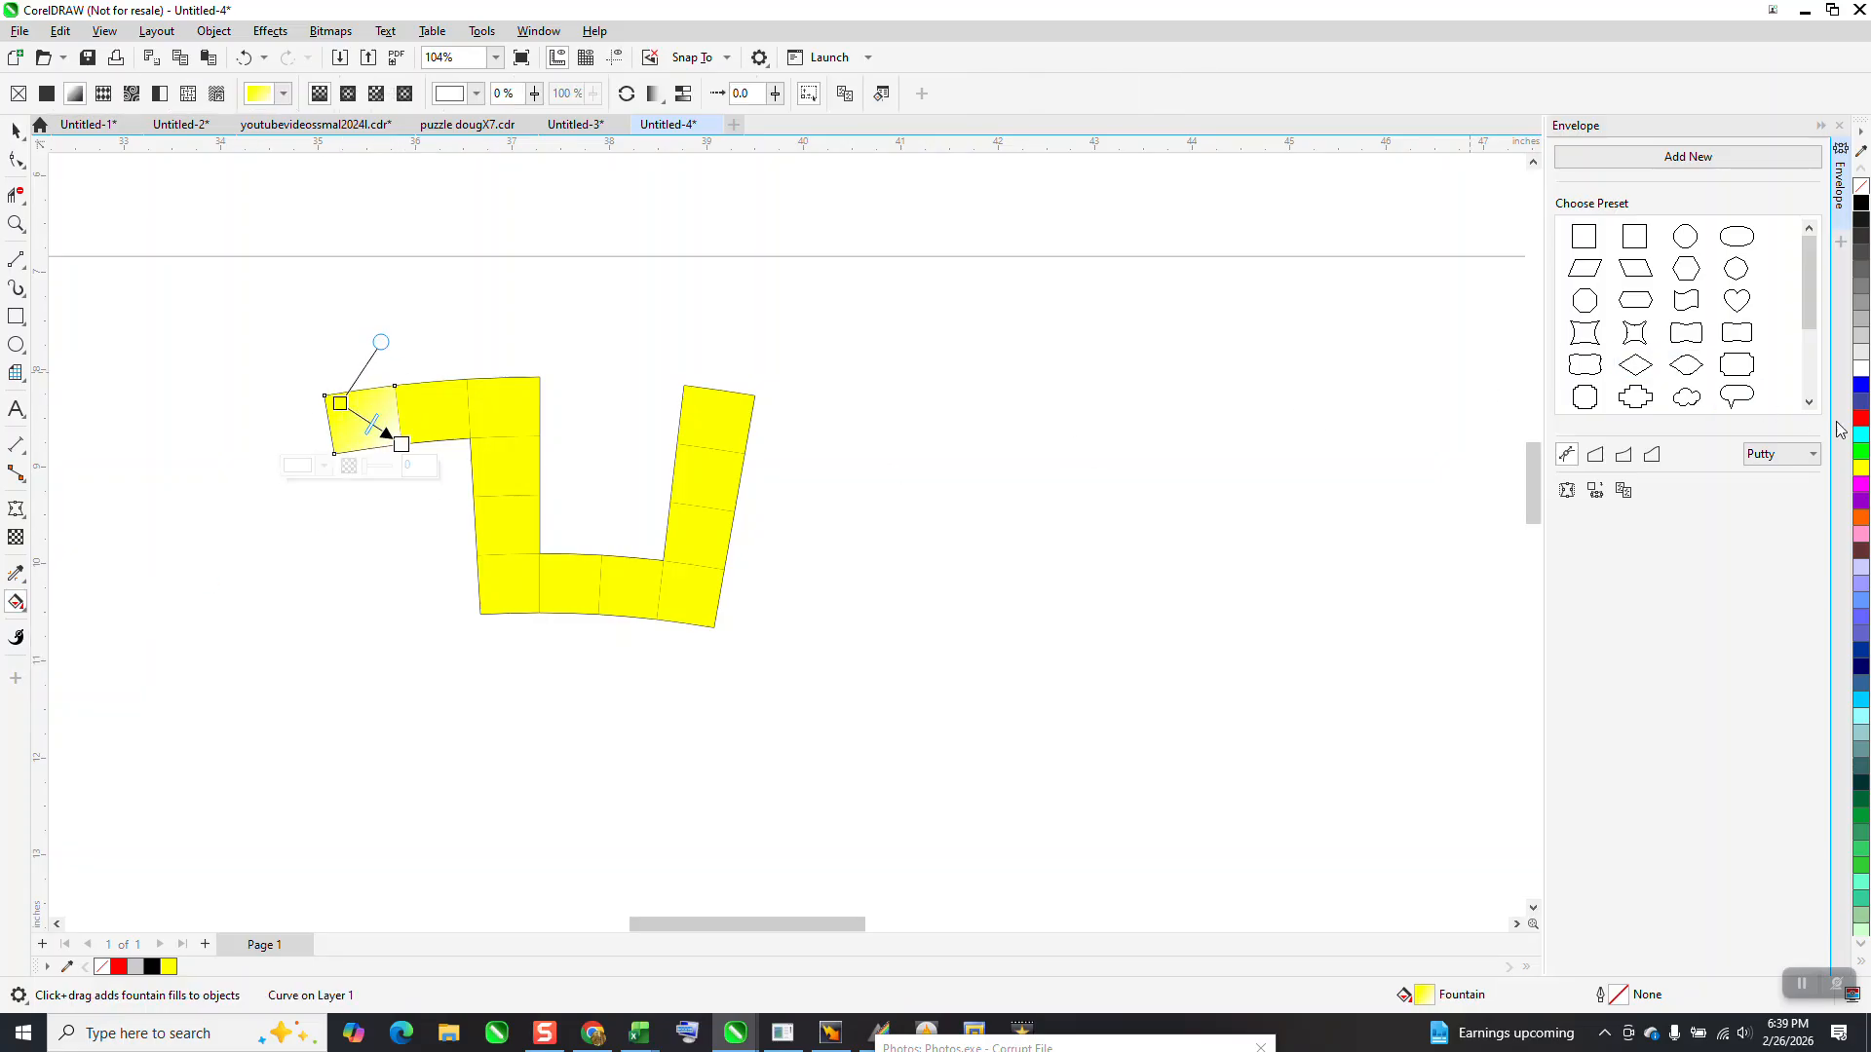
{"action": "left_click_drag", "start_coordinate": [1856, 426], "coordinate": [407, 456]}
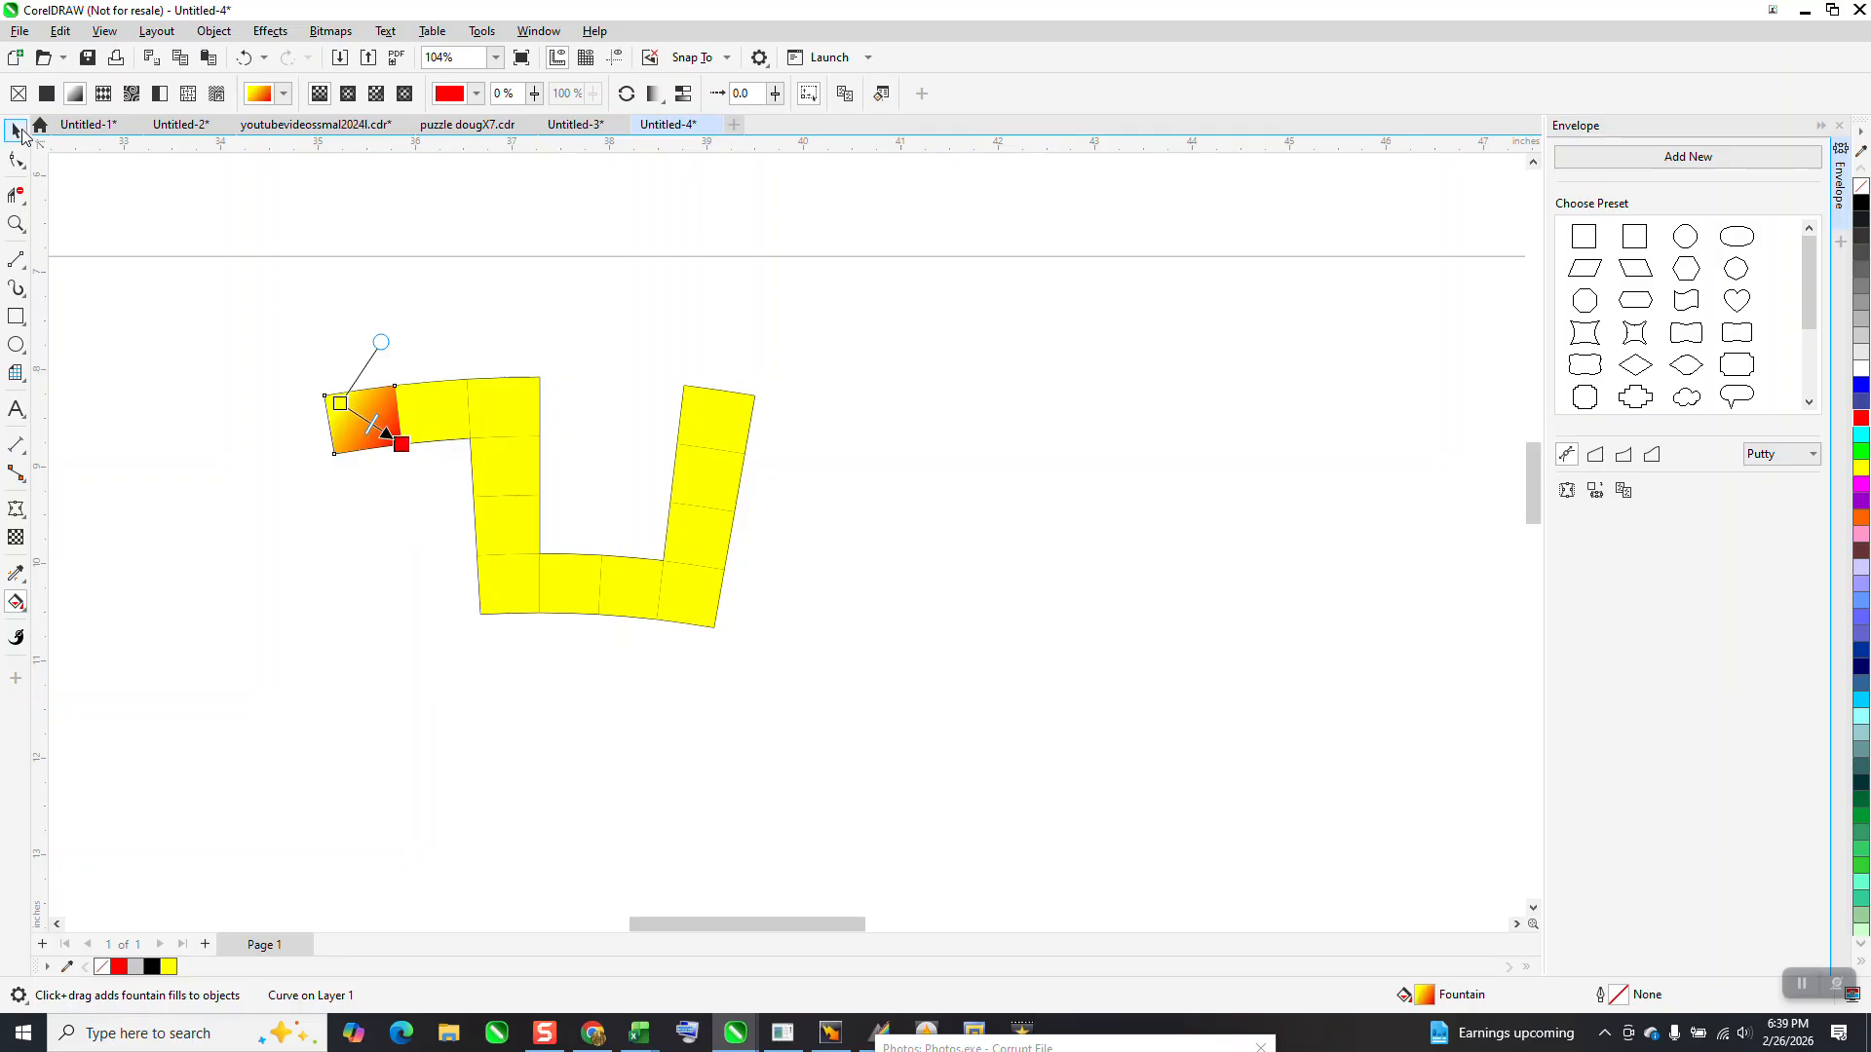
{"action": "left_click", "coordinate": [17, 129]}
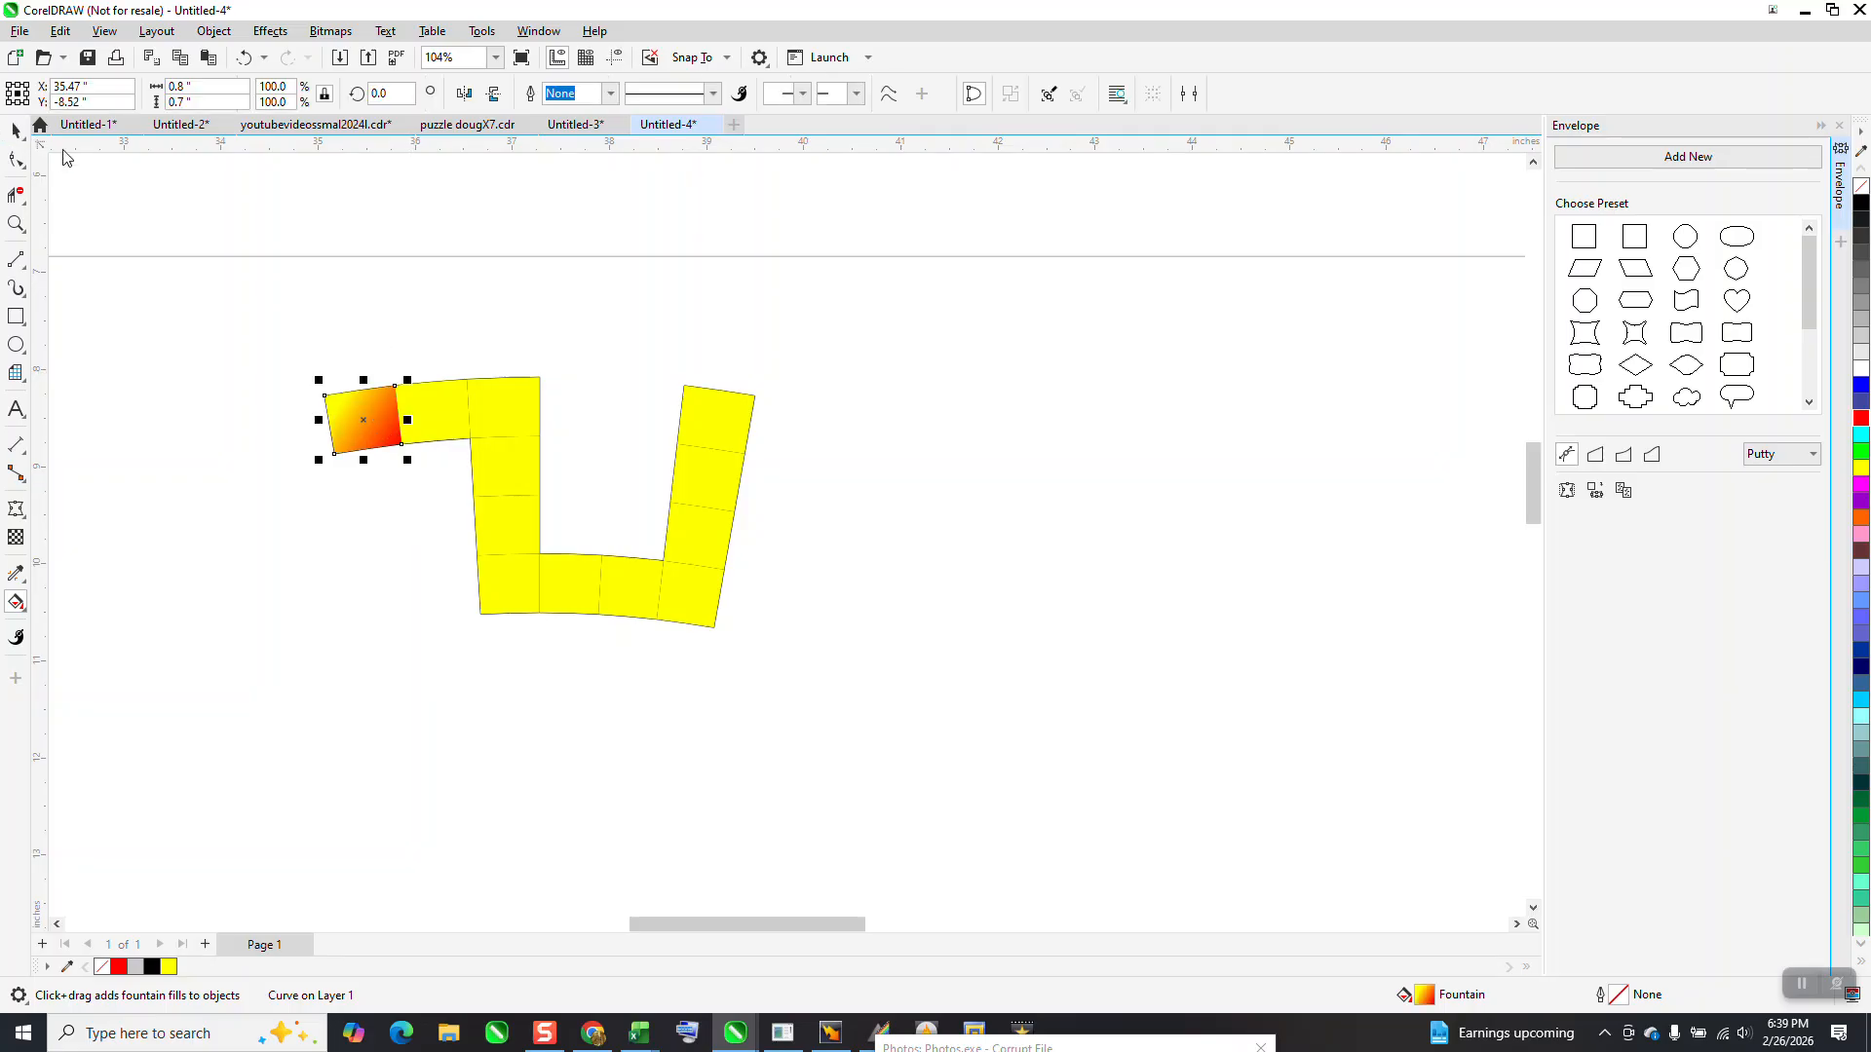
Copy the first square's yellow-to-red fountain fill to the other eleven squares with the Attributes Eyedropper
{"action": "left_click", "coordinate": [28, 585]}
{"action": "left_click", "coordinate": [77, 595]}
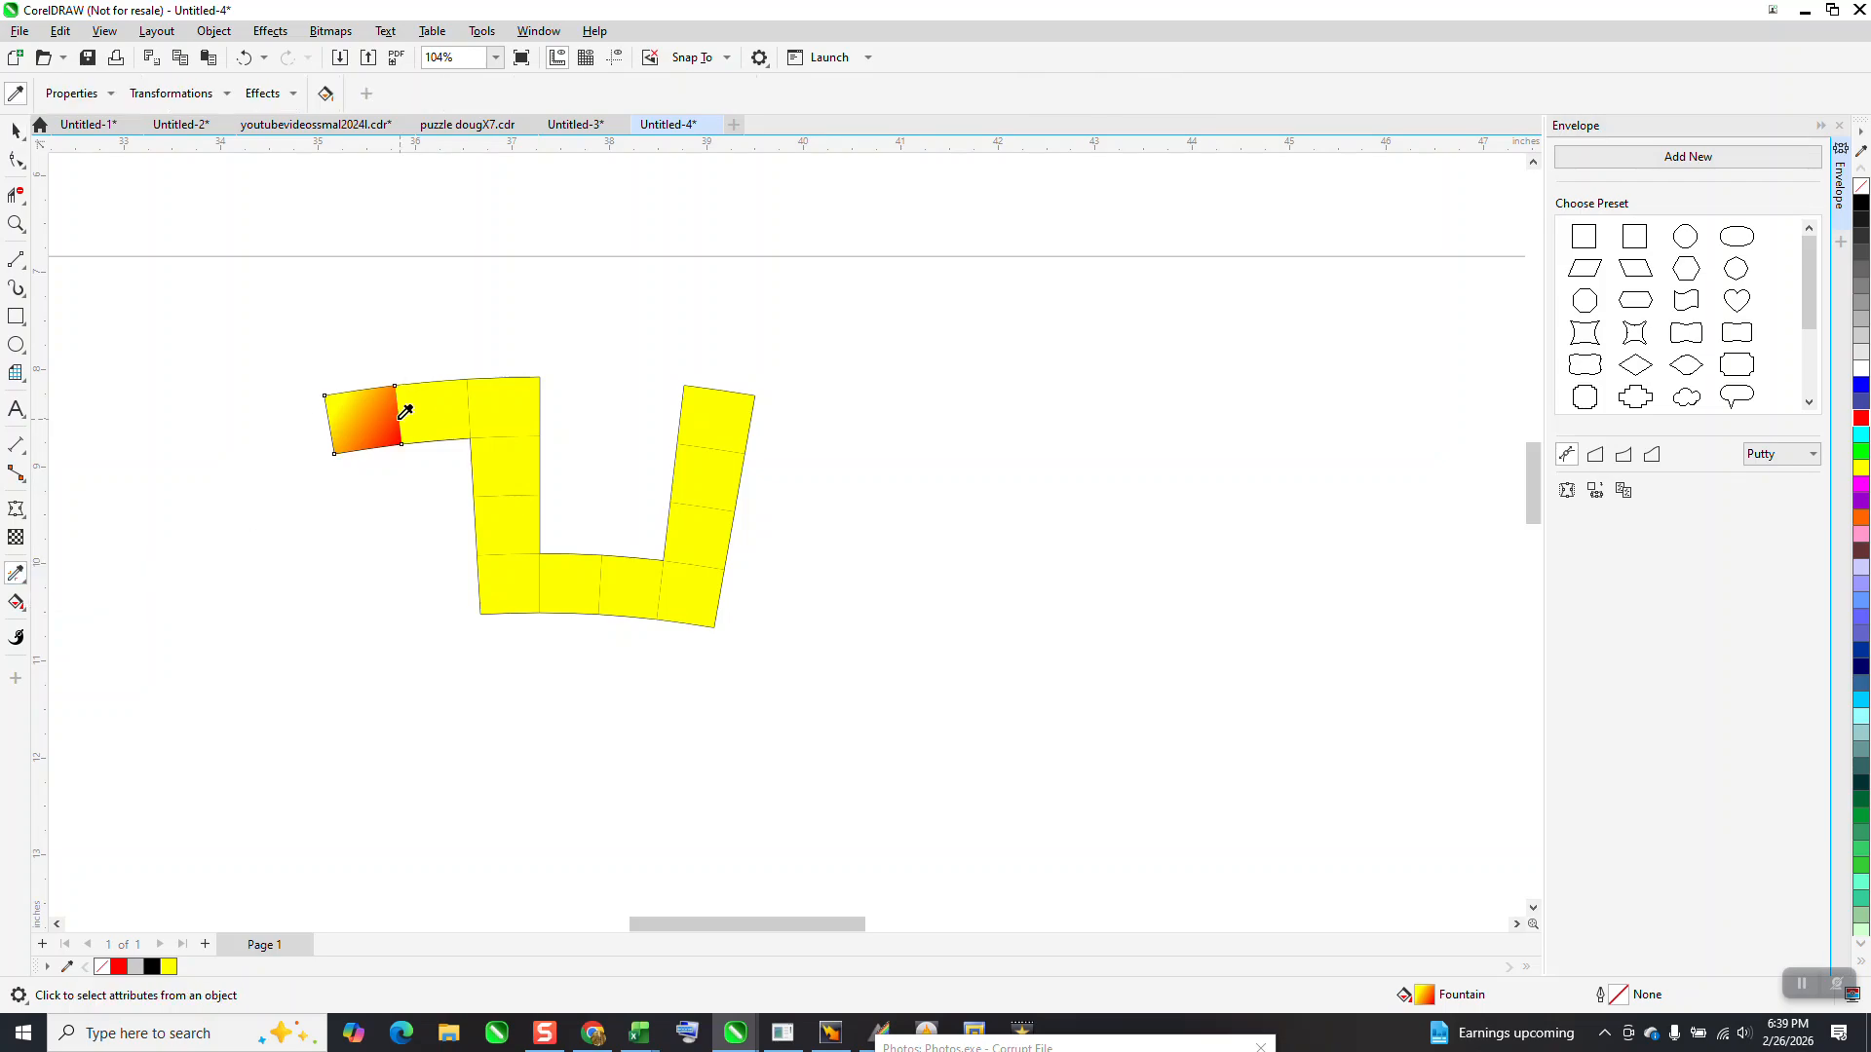
{"action": "left_click", "coordinate": [392, 410]}
{"action": "left_click", "coordinate": [437, 412]}
{"action": "left_click", "coordinate": [489, 409]}
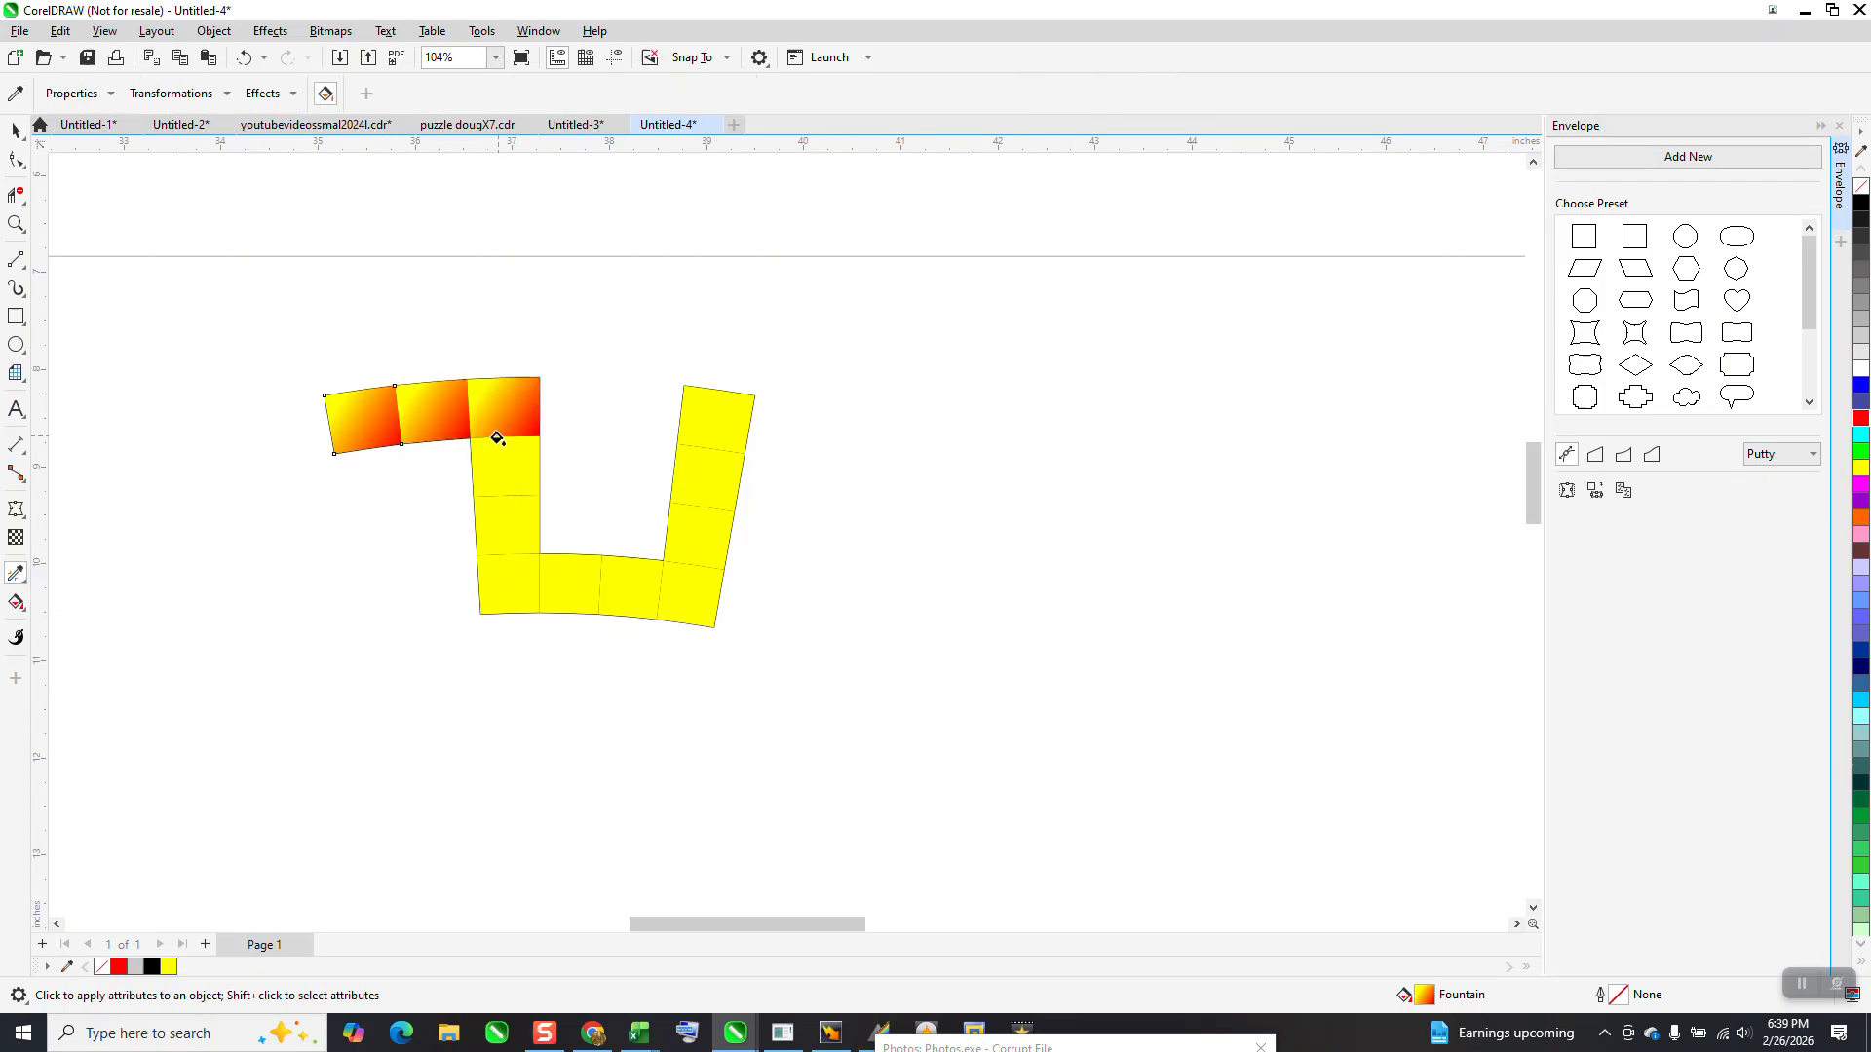
{"action": "left_click", "coordinate": [496, 472]}
{"action": "left_click", "coordinate": [505, 511]}
{"action": "left_click", "coordinate": [514, 580]}
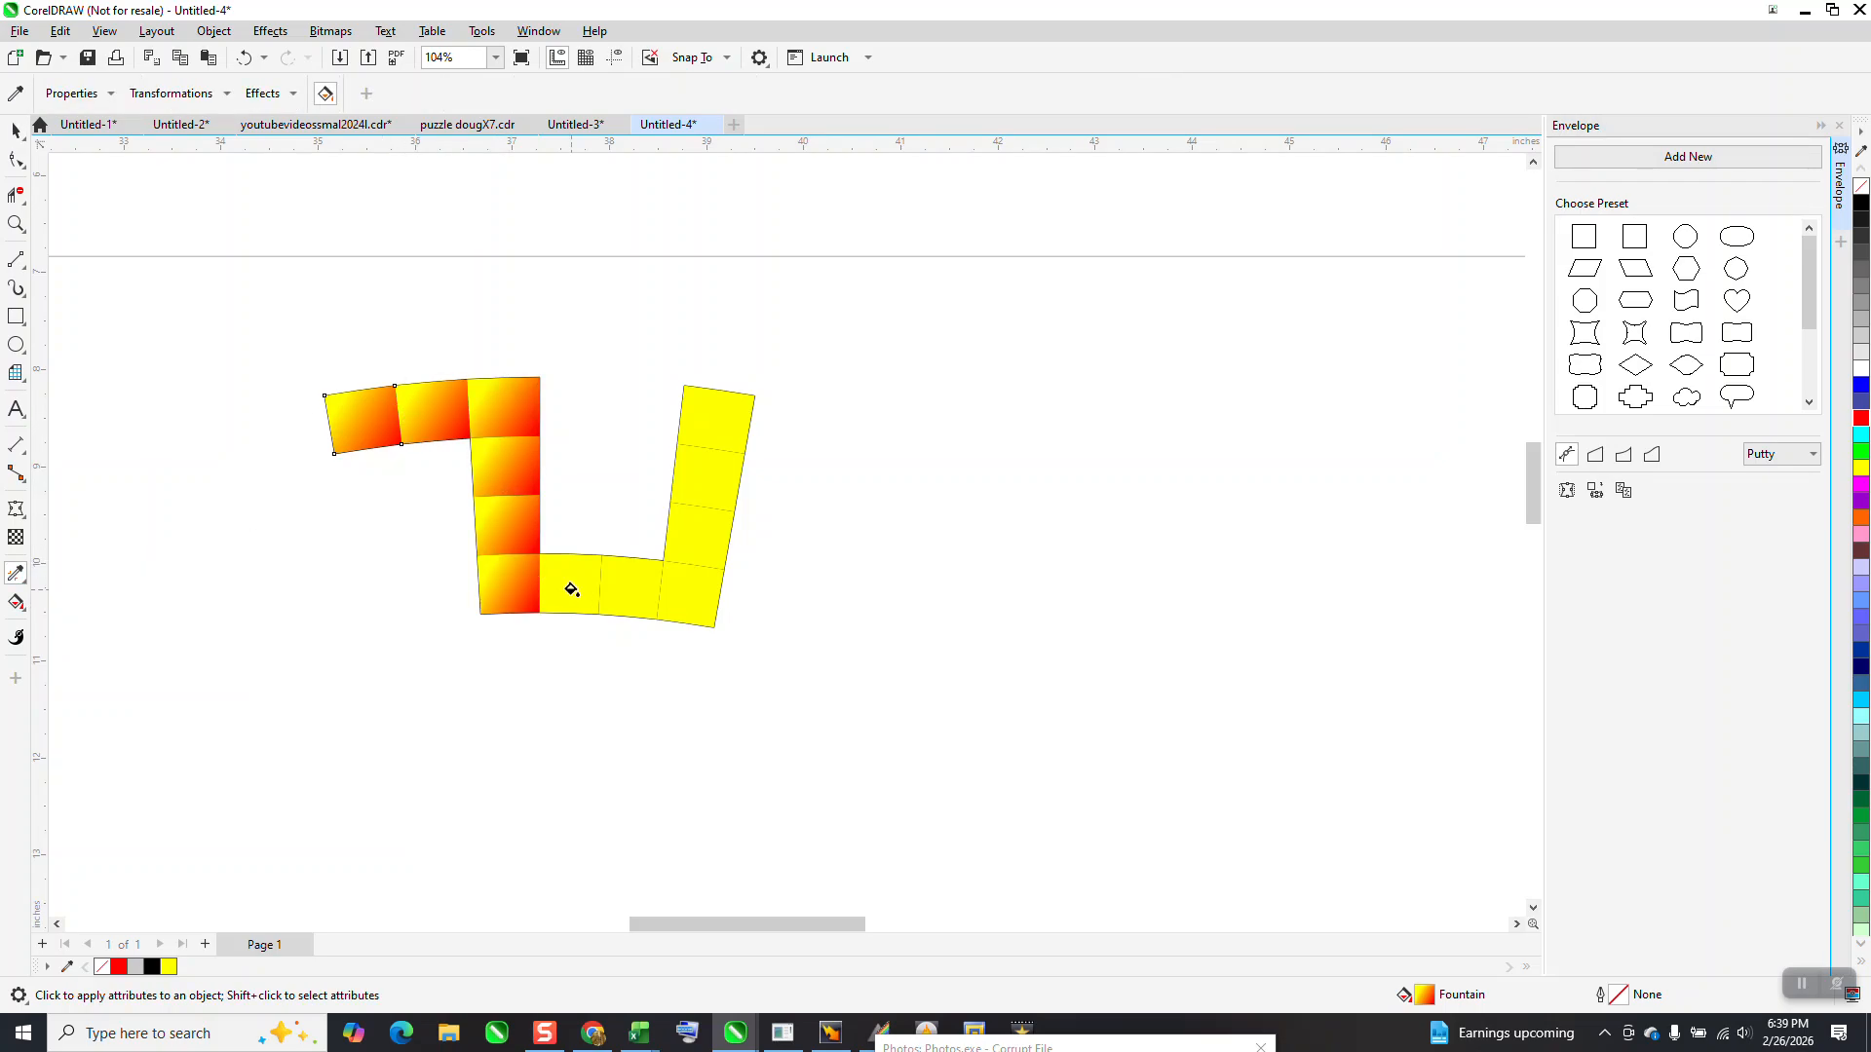
{"action": "left_click", "coordinate": [583, 587]}
{"action": "left_click", "coordinate": [620, 584]}
{"action": "left_click", "coordinate": [687, 591]}
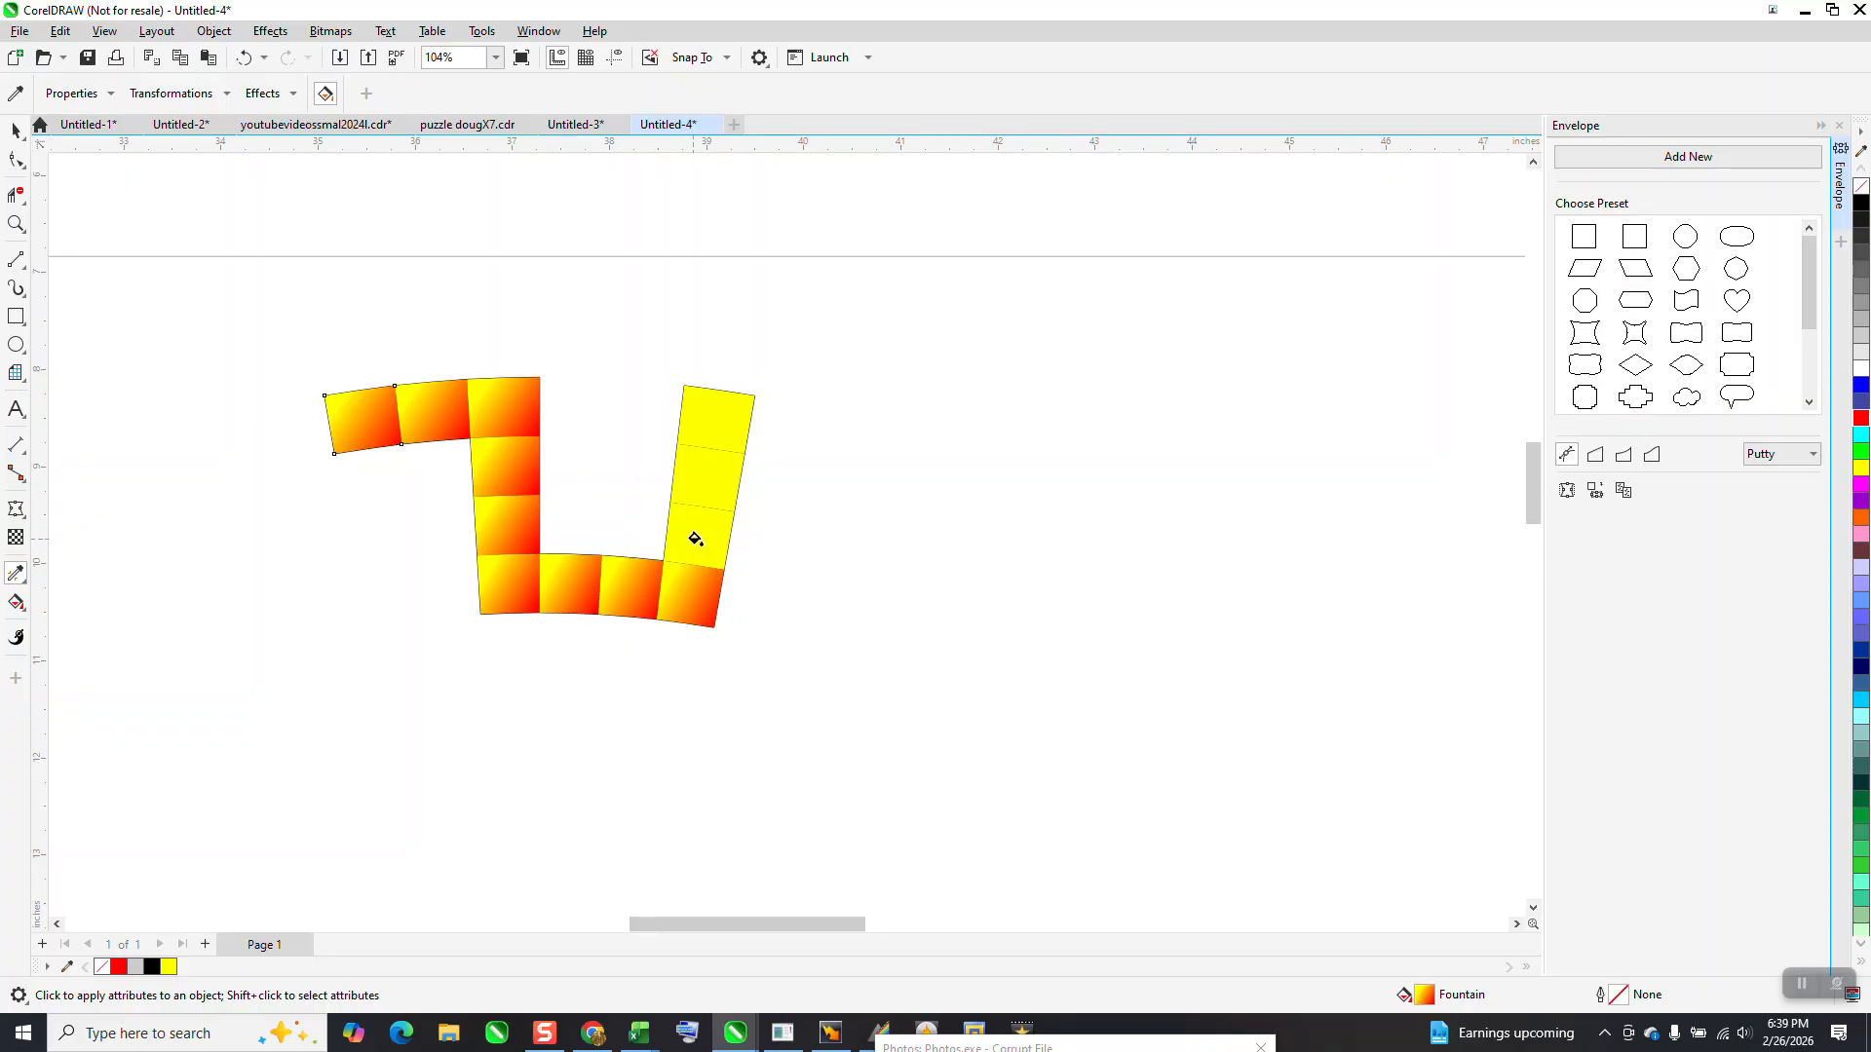
{"action": "left_click", "coordinate": [693, 548]}
{"action": "left_click", "coordinate": [706, 487]}
{"action": "left_click", "coordinate": [711, 421]}
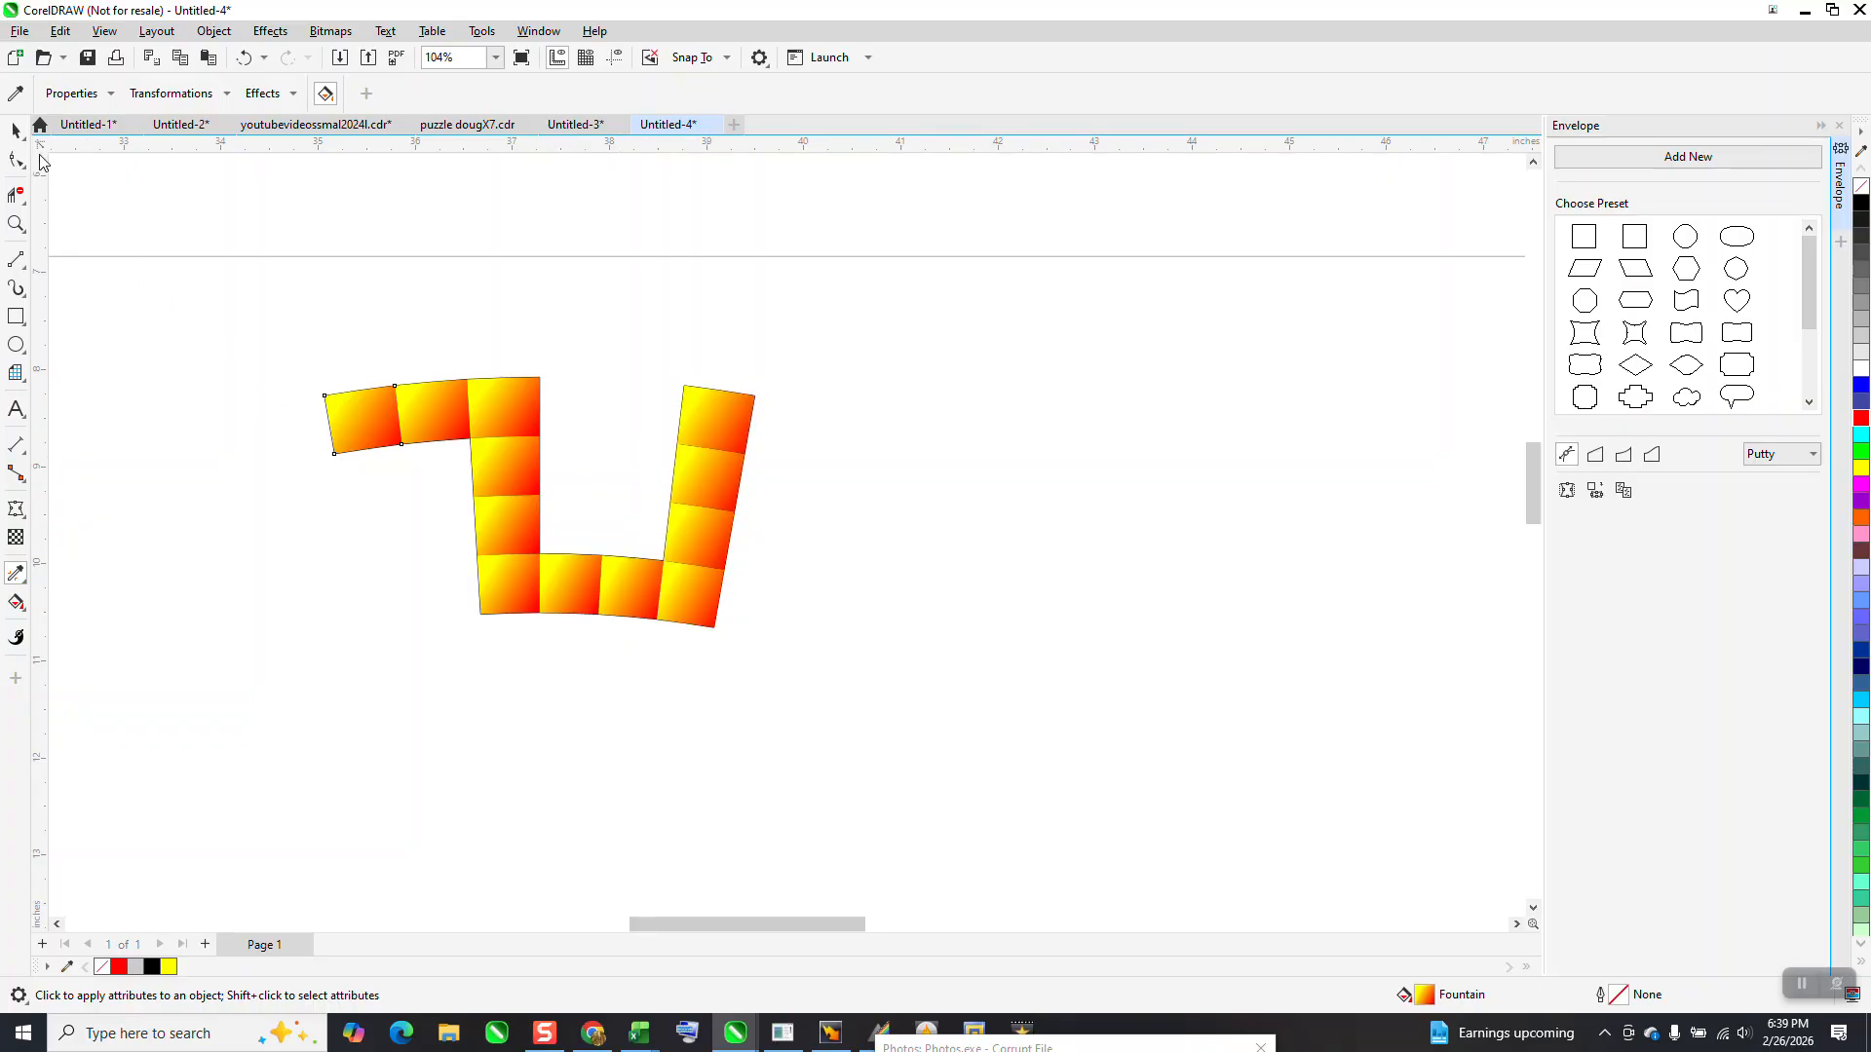
Remove the outline from all the squares of the curved pattern and group them into one segment
{"action": "left_click", "coordinate": [16, 130]}
{"action": "scroll", "coordinate": [380, 335], "scroll_direction": "down", "scroll_amount": 1}
{"action": "left_click_drag", "start_coordinate": [264, 316], "coordinate": [269, 388]}
{"action": "left_click_drag", "start_coordinate": [780, 659], "coordinate": [783, 661]}
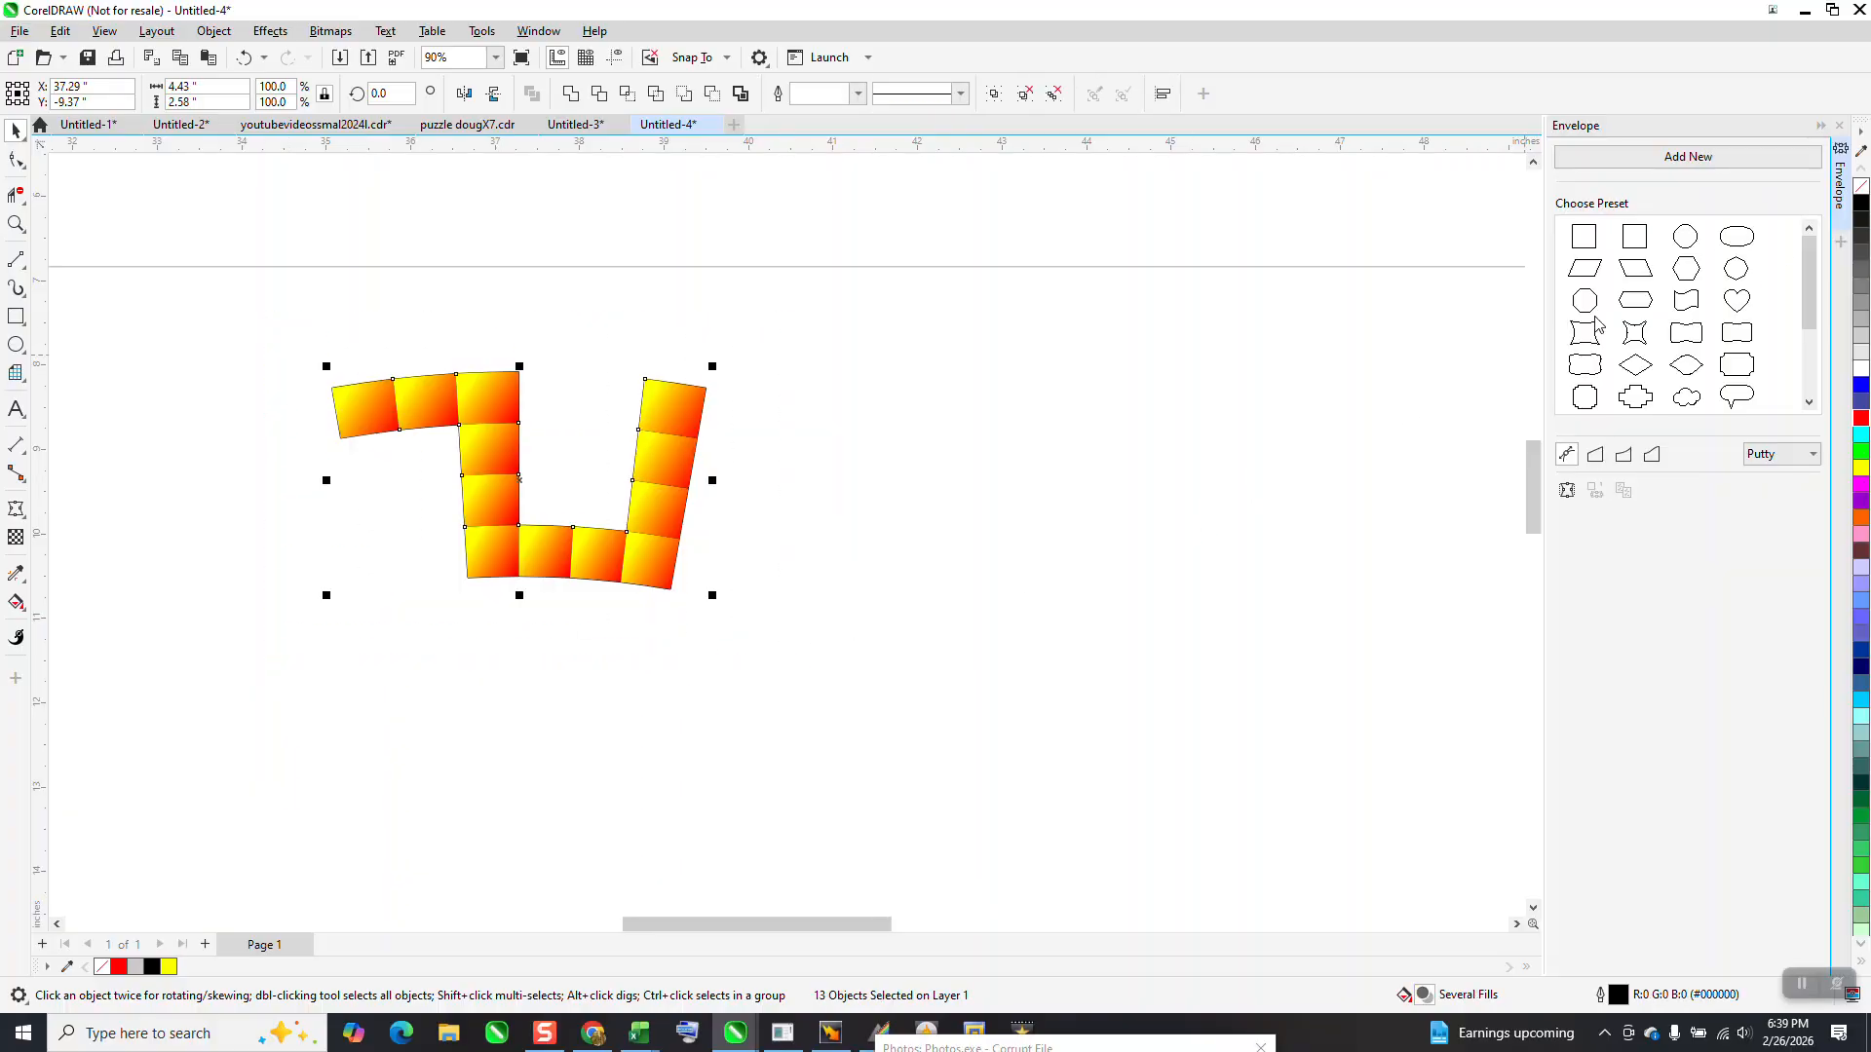
{"action": "right_click", "coordinate": [1859, 190]}
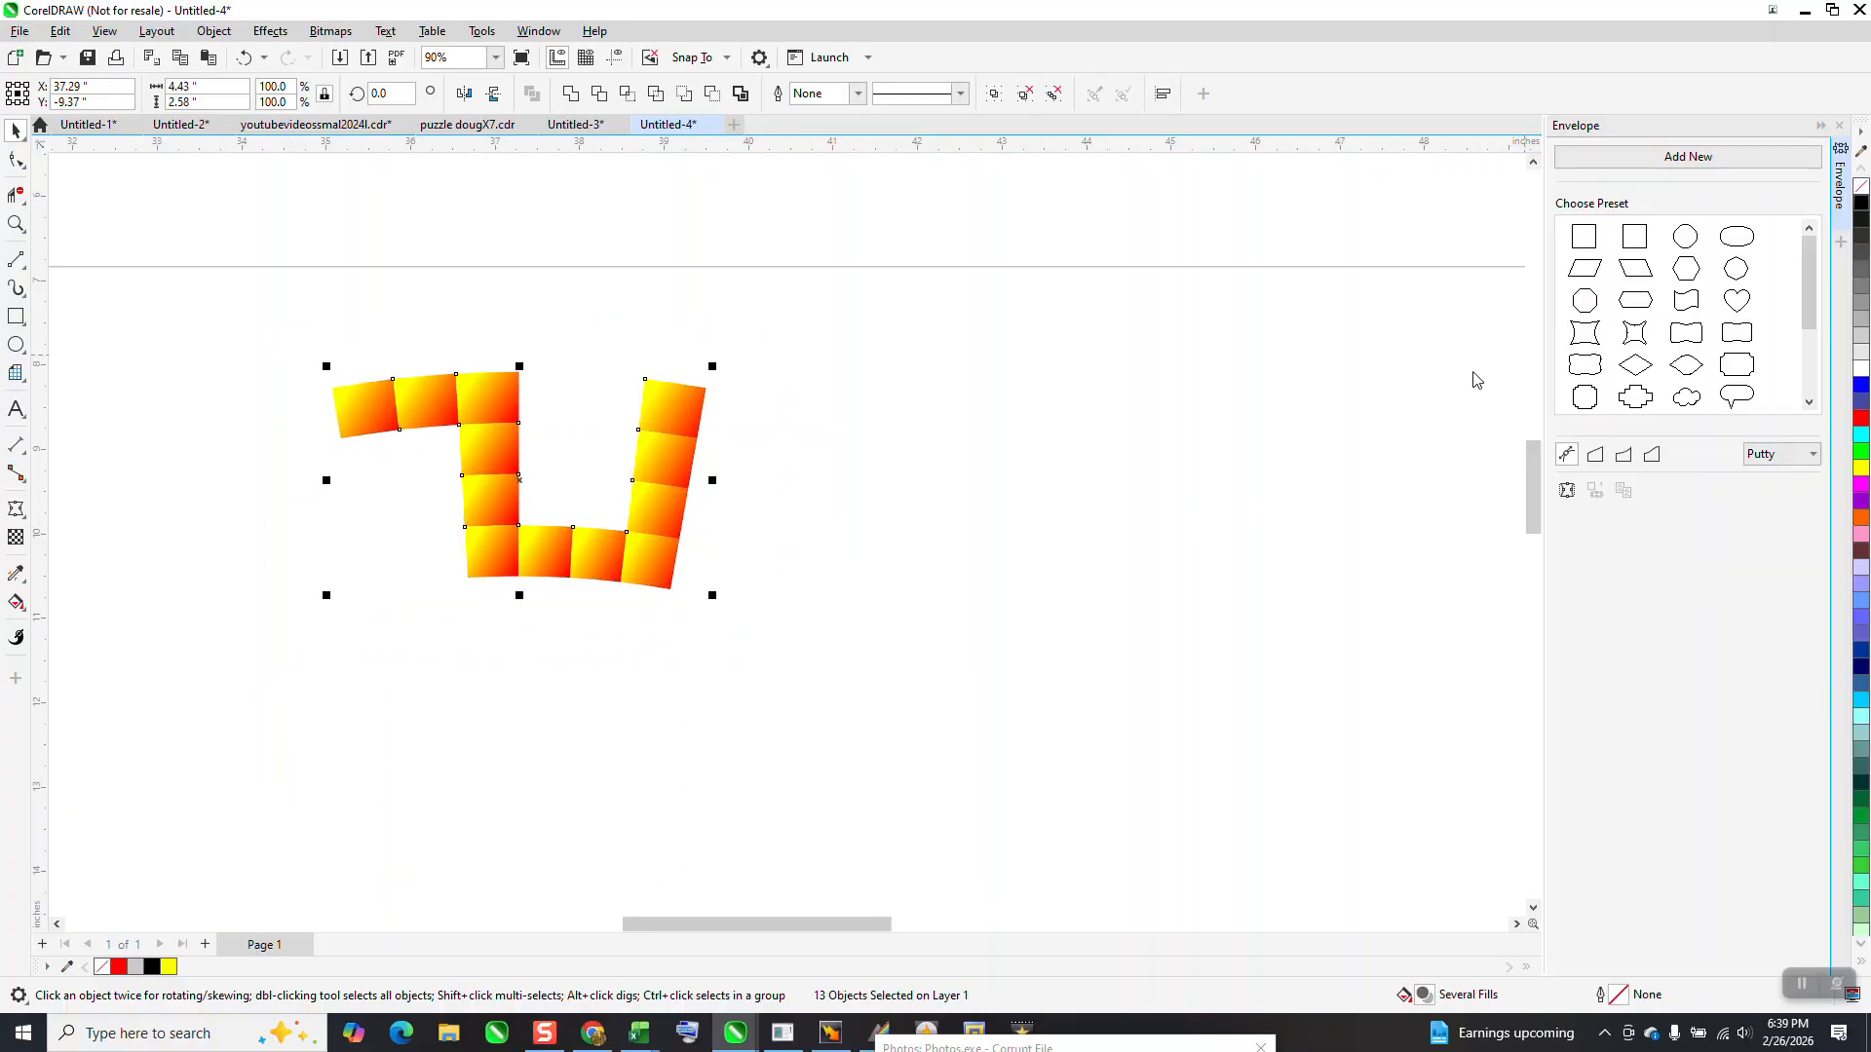
{"action": "left_click_drag", "start_coordinate": [902, 646], "coordinate": [904, 651]}
{"action": "key", "text": "ctrl+g"}
{"action": "scroll", "coordinate": [910, 687], "scroll_direction": "down", "scroll_amount": 5}
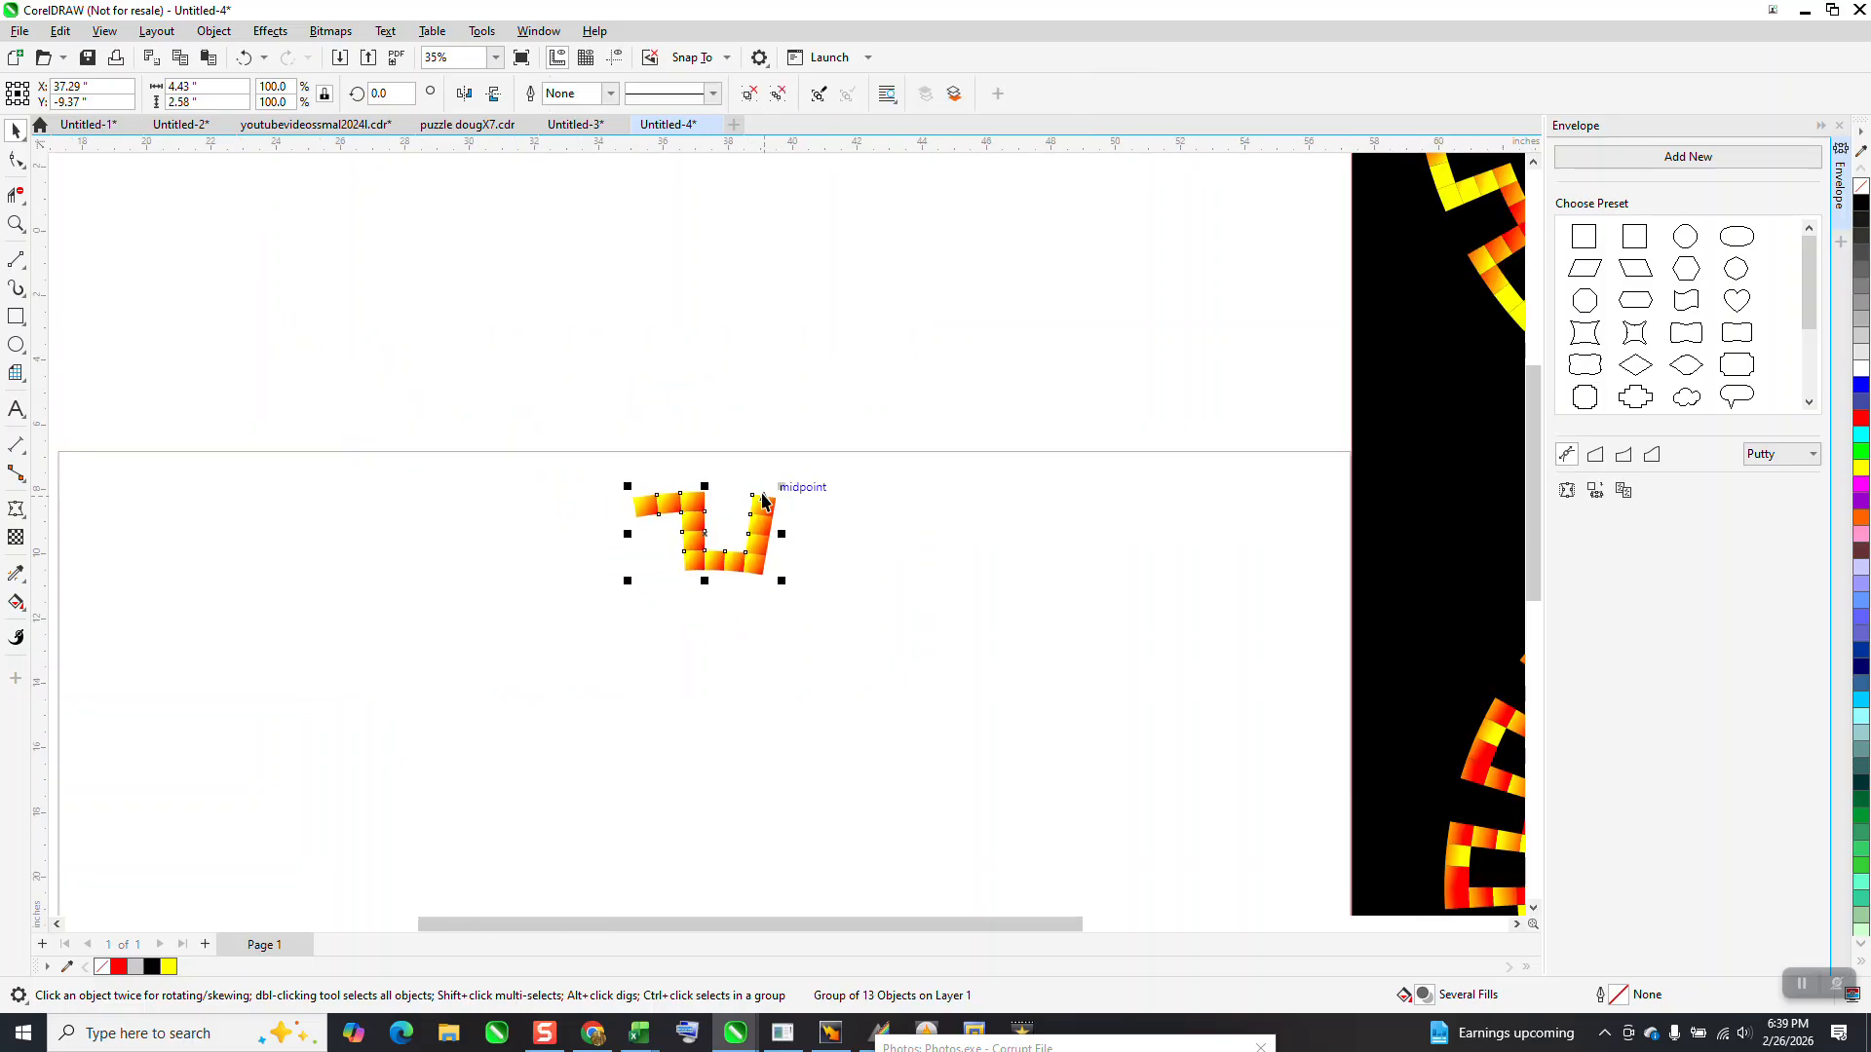
Try rotating the grouped segment itself by 20 degrees about the ring's centre, and undo the rotation
{"action": "left_click", "coordinate": [16, 224]}
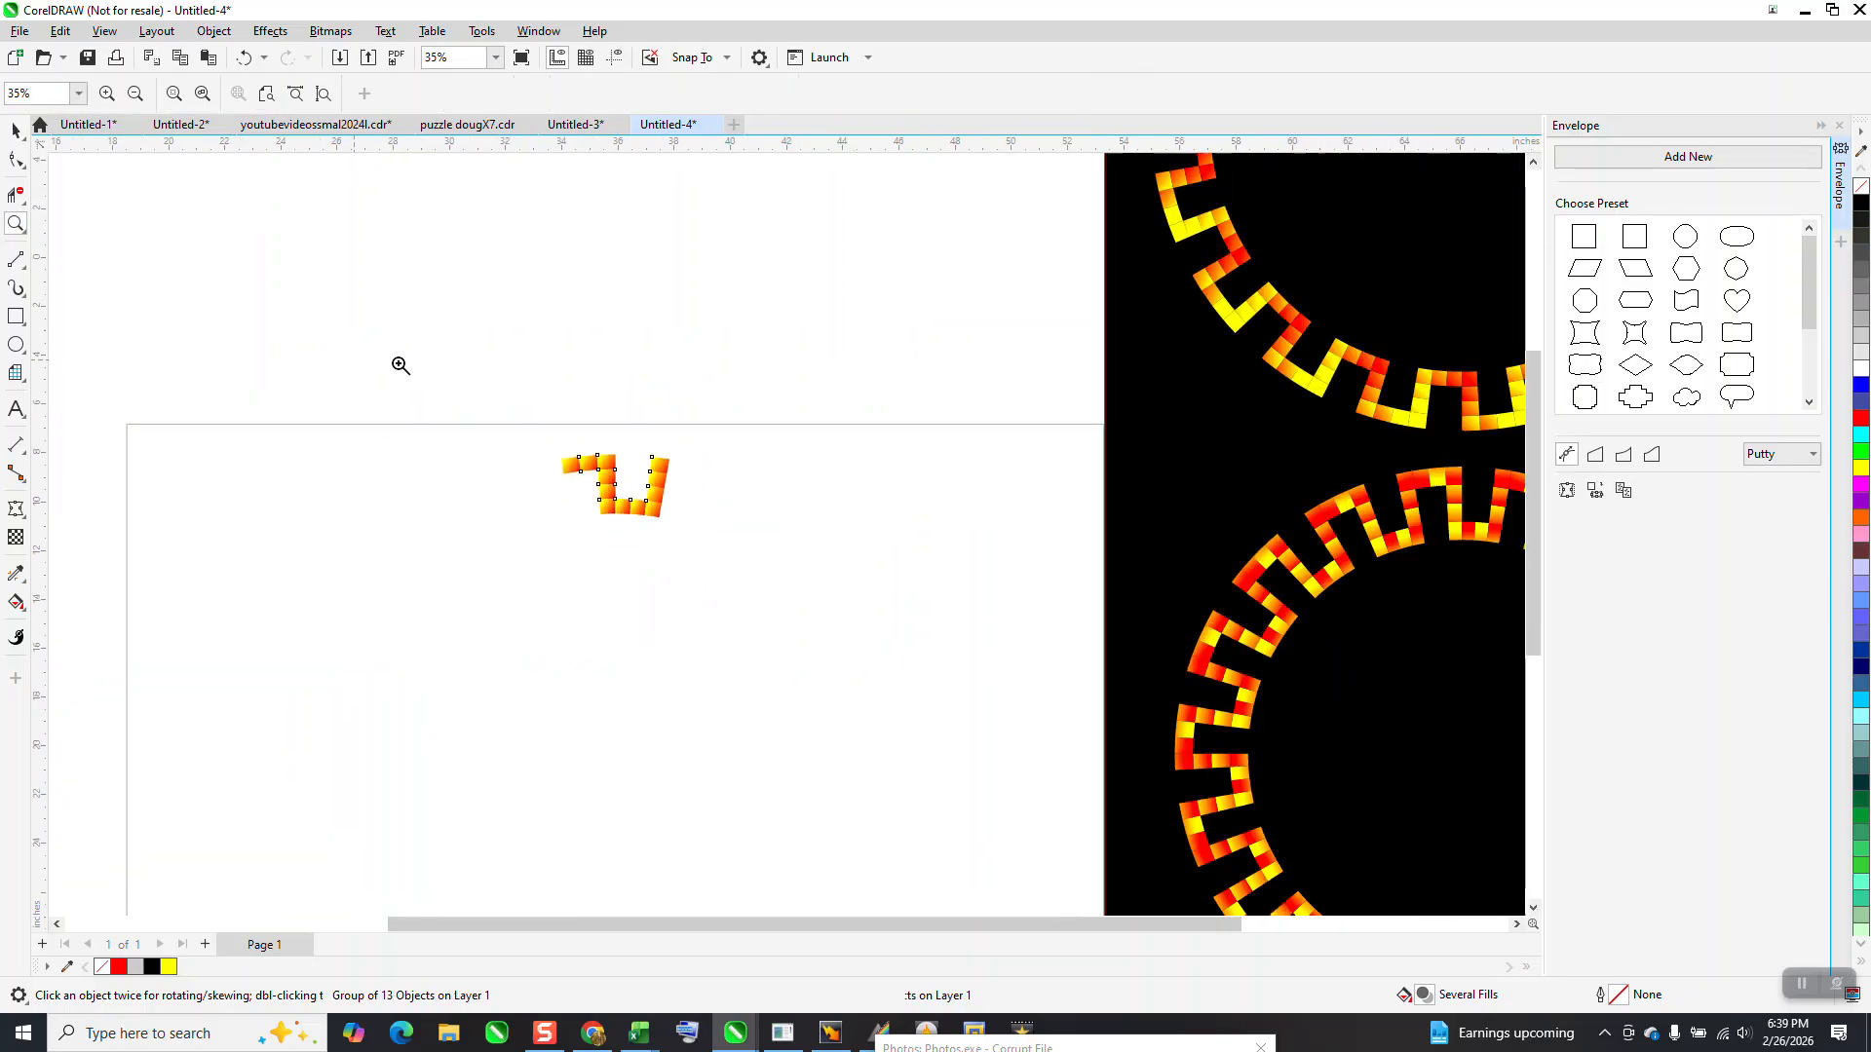
{"action": "left_click_drag", "start_coordinate": [272, 385], "coordinate": [1099, 828]}
{"action": "left_click", "coordinate": [15, 129]}
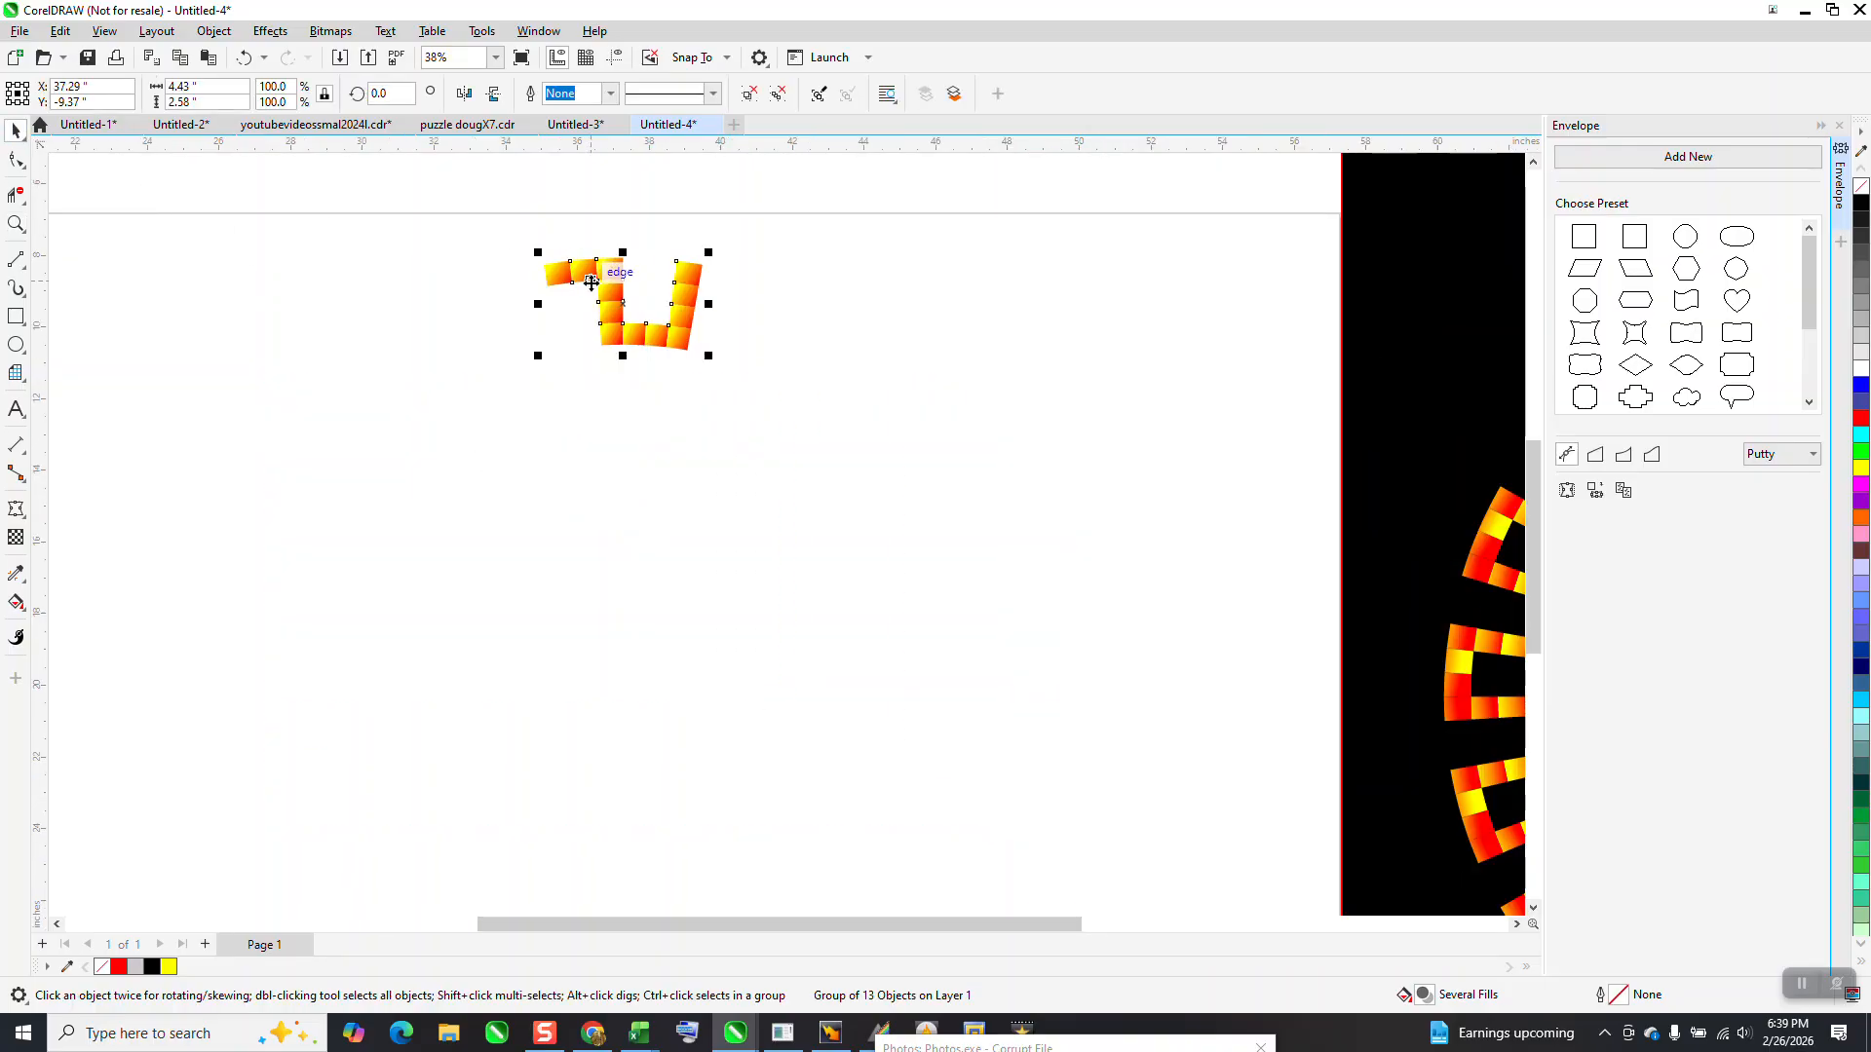
{"action": "left_click", "coordinate": [660, 304]}
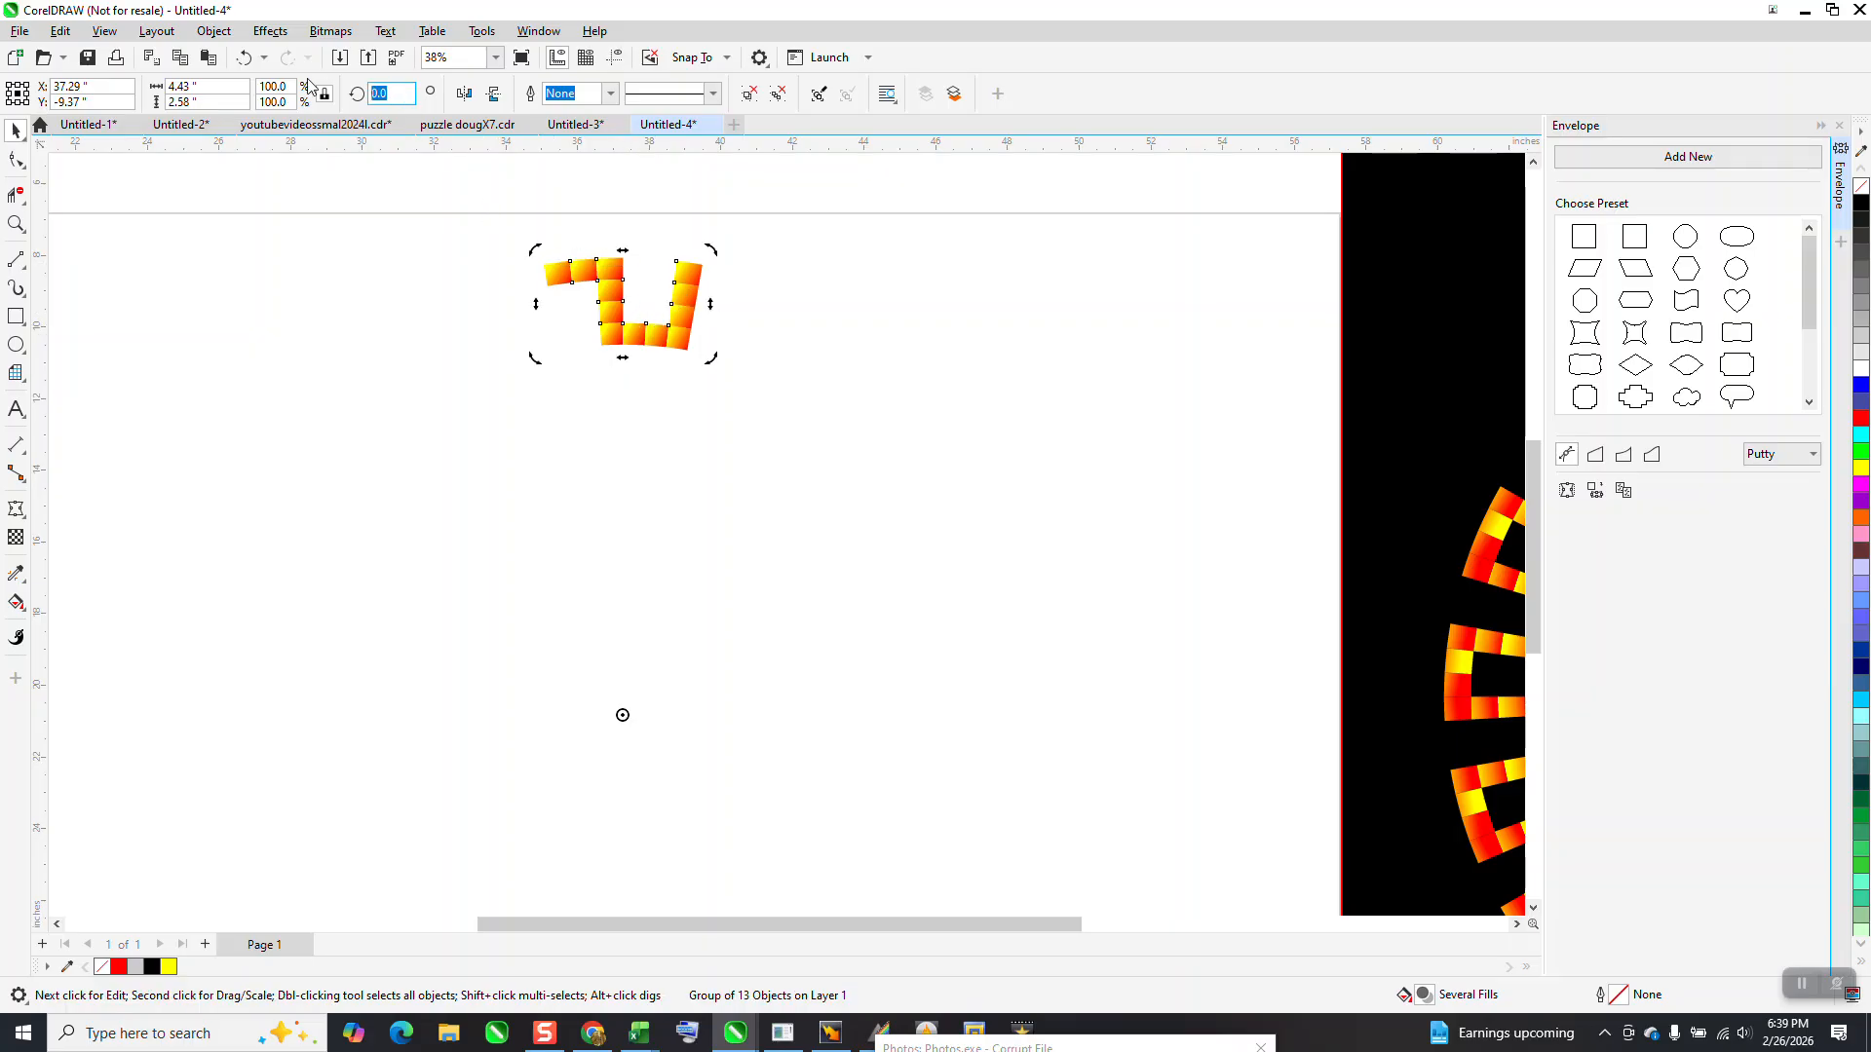
{"action": "type", "text": "20"}
{"action": "key", "text": "Return"}
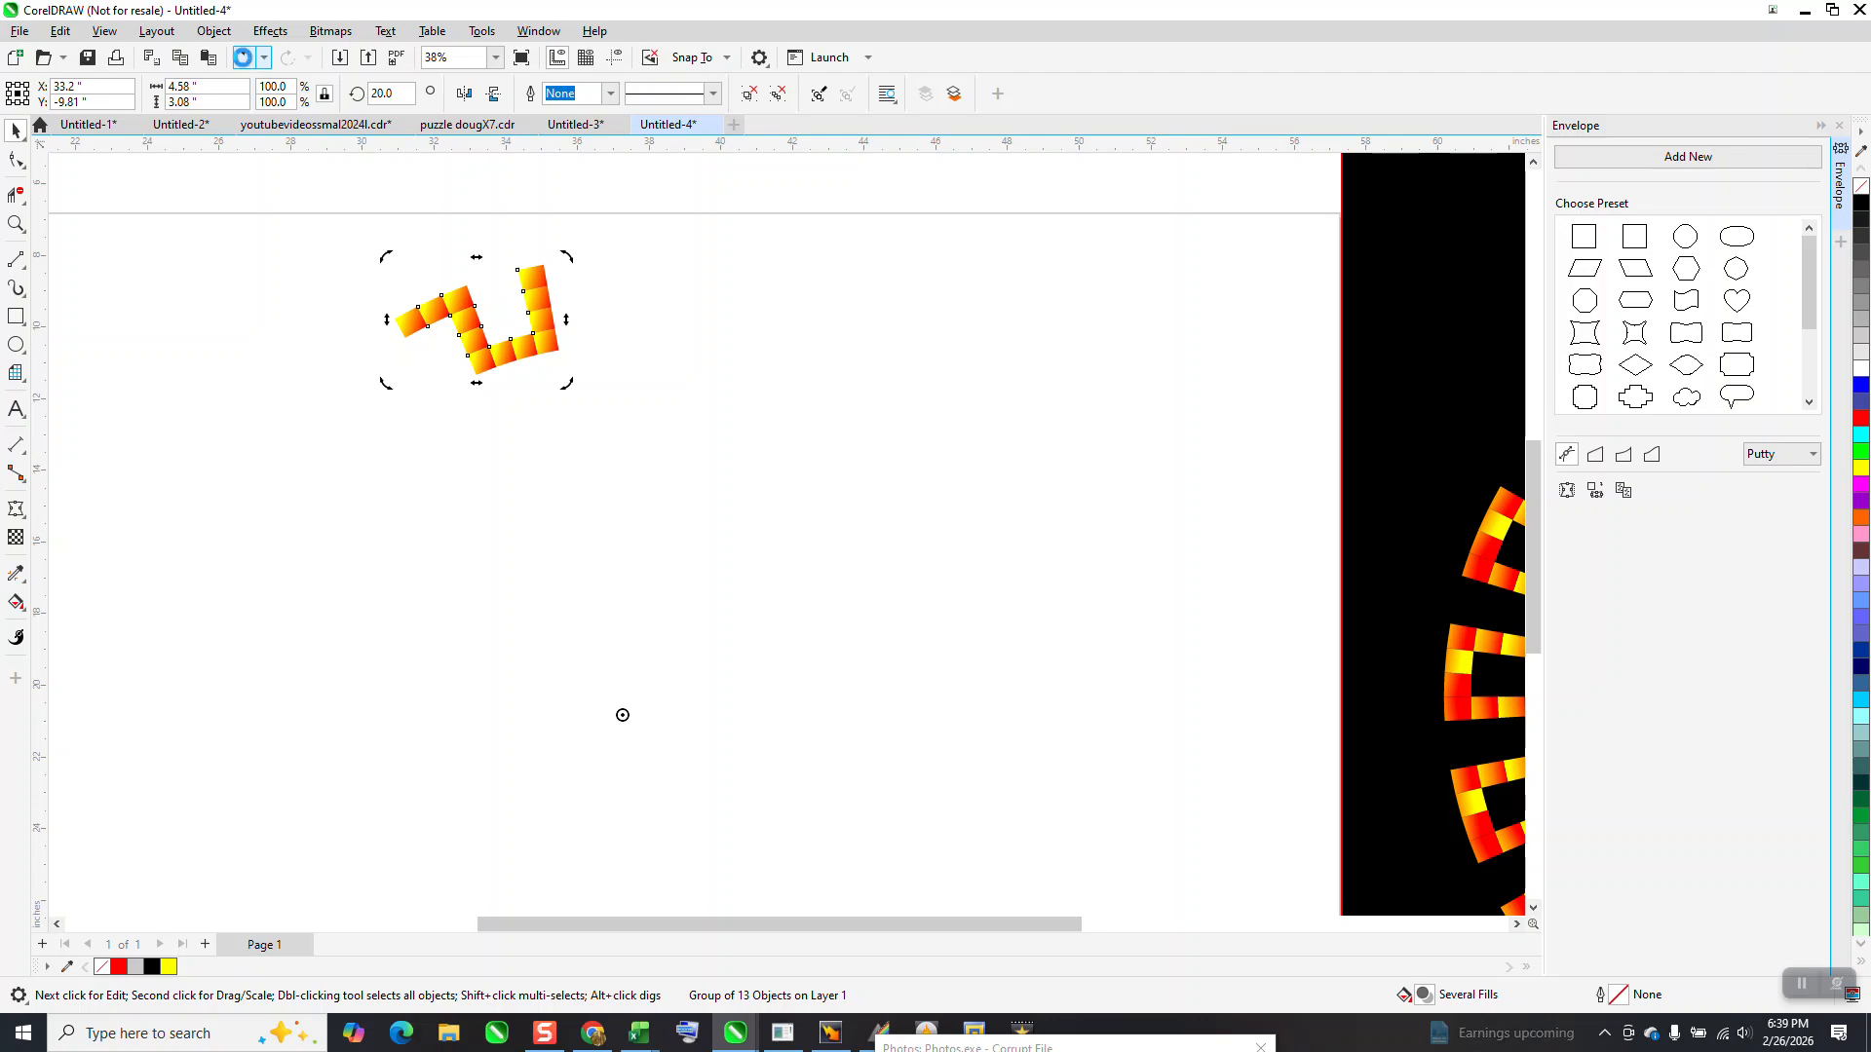
{"action": "left_click", "coordinate": [243, 56]}
Duplicate the grouped segment in place and rotate the copy 20 degrees about the ring's centre
{"action": "key", "text": "KP_Add"}
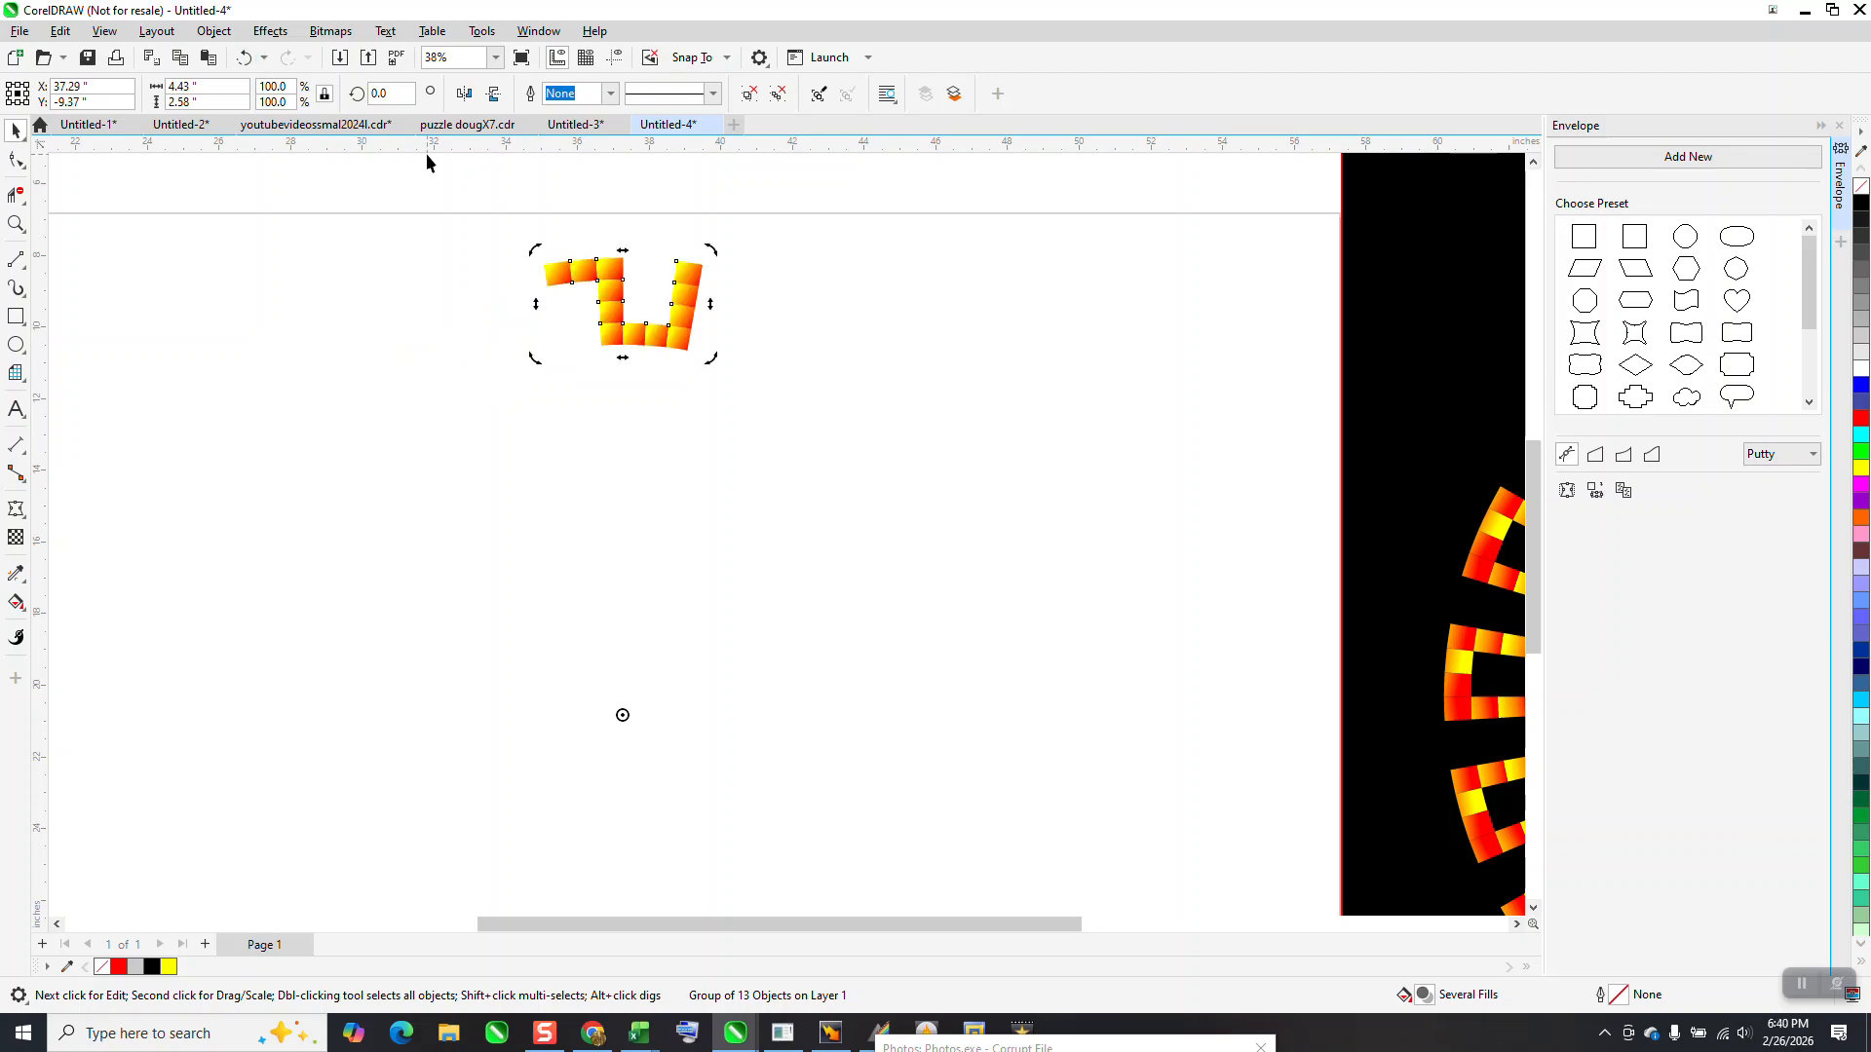
{"action": "left_click", "coordinate": [385, 93]}
{"action": "type", "text": "20"}
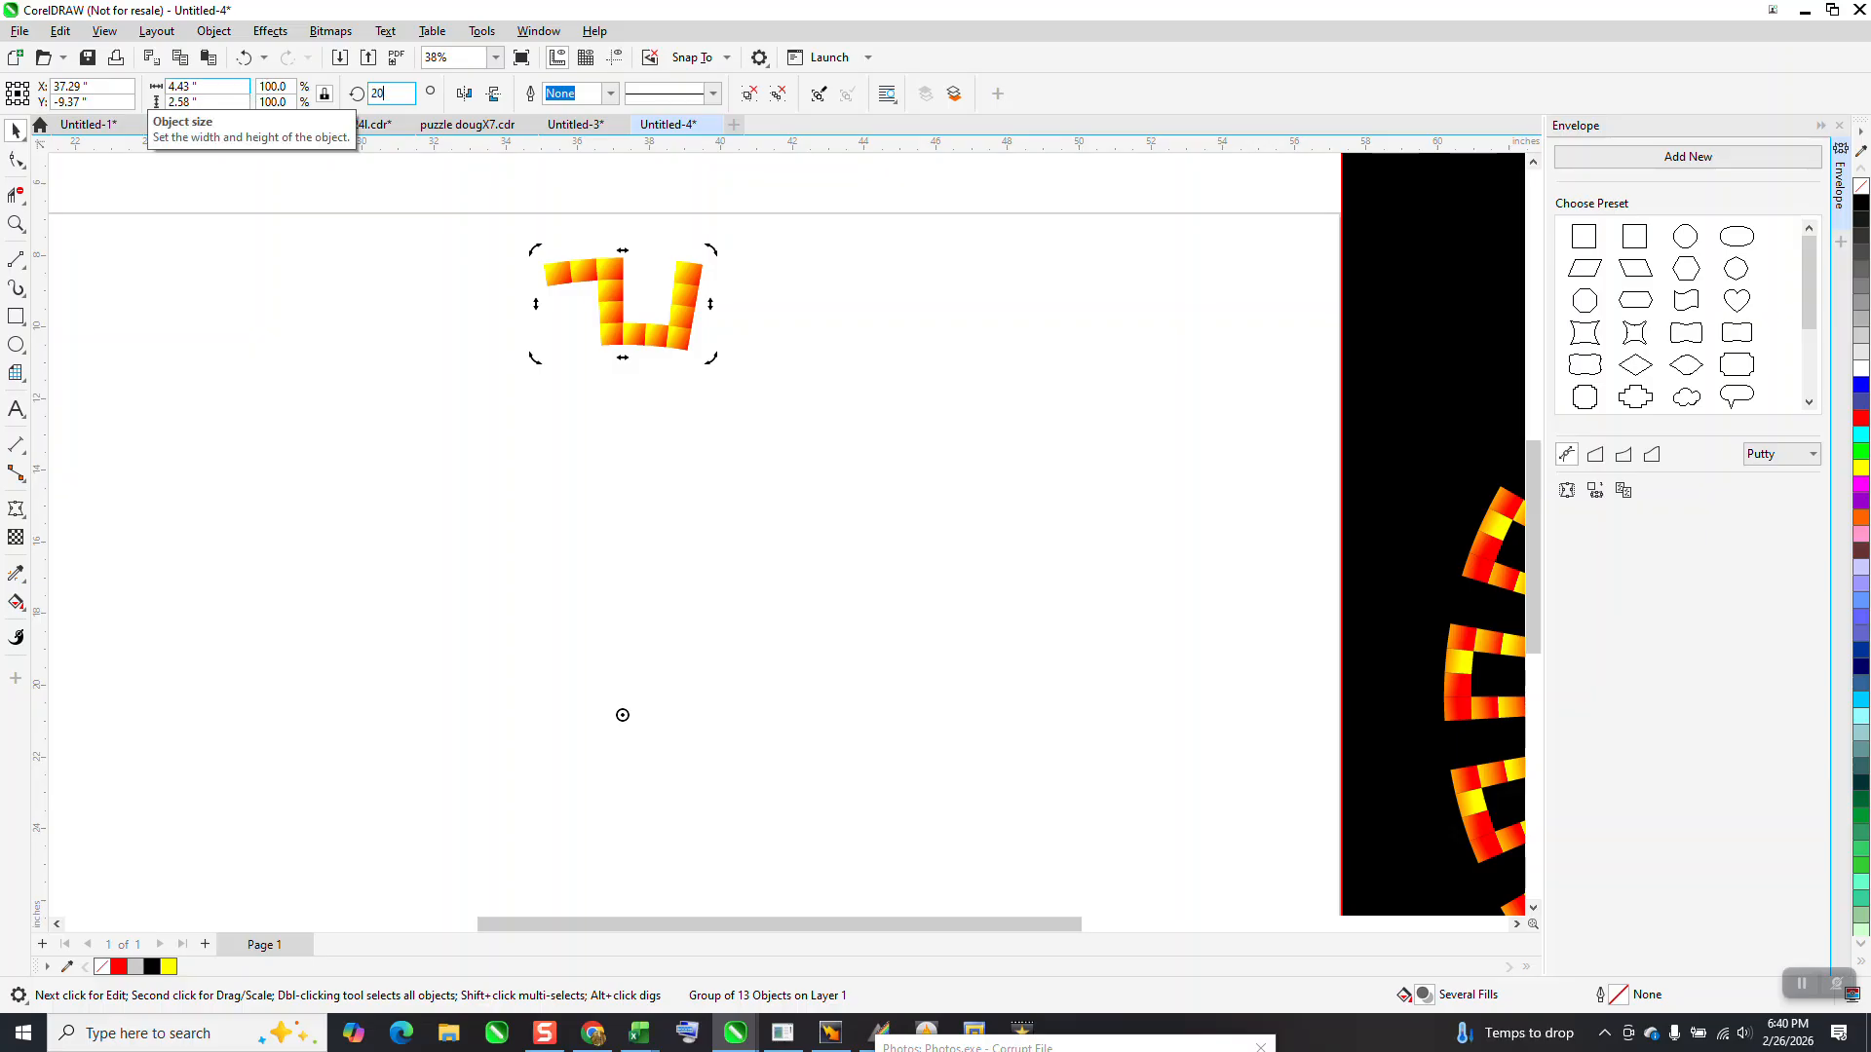
{"action": "key", "text": "Return"}
Repeat the 20-degree duplicate rotation around the centre up to 360 degrees to close the ring, and clear the selection
{"action": "key", "text": "ctrl+r"}
{"action": "key", "text": "ctrl+r"}
{"action": "key", "text": "ctrl+r"}
{"action": "key", "text": "ctrl+r"}
{"action": "key", "text": "ctrl+r"}
{"action": "key", "text": "ctrl+r"}
{"action": "key", "text": "ctrl+r"}
{"action": "key", "text": "ctrl+r"}
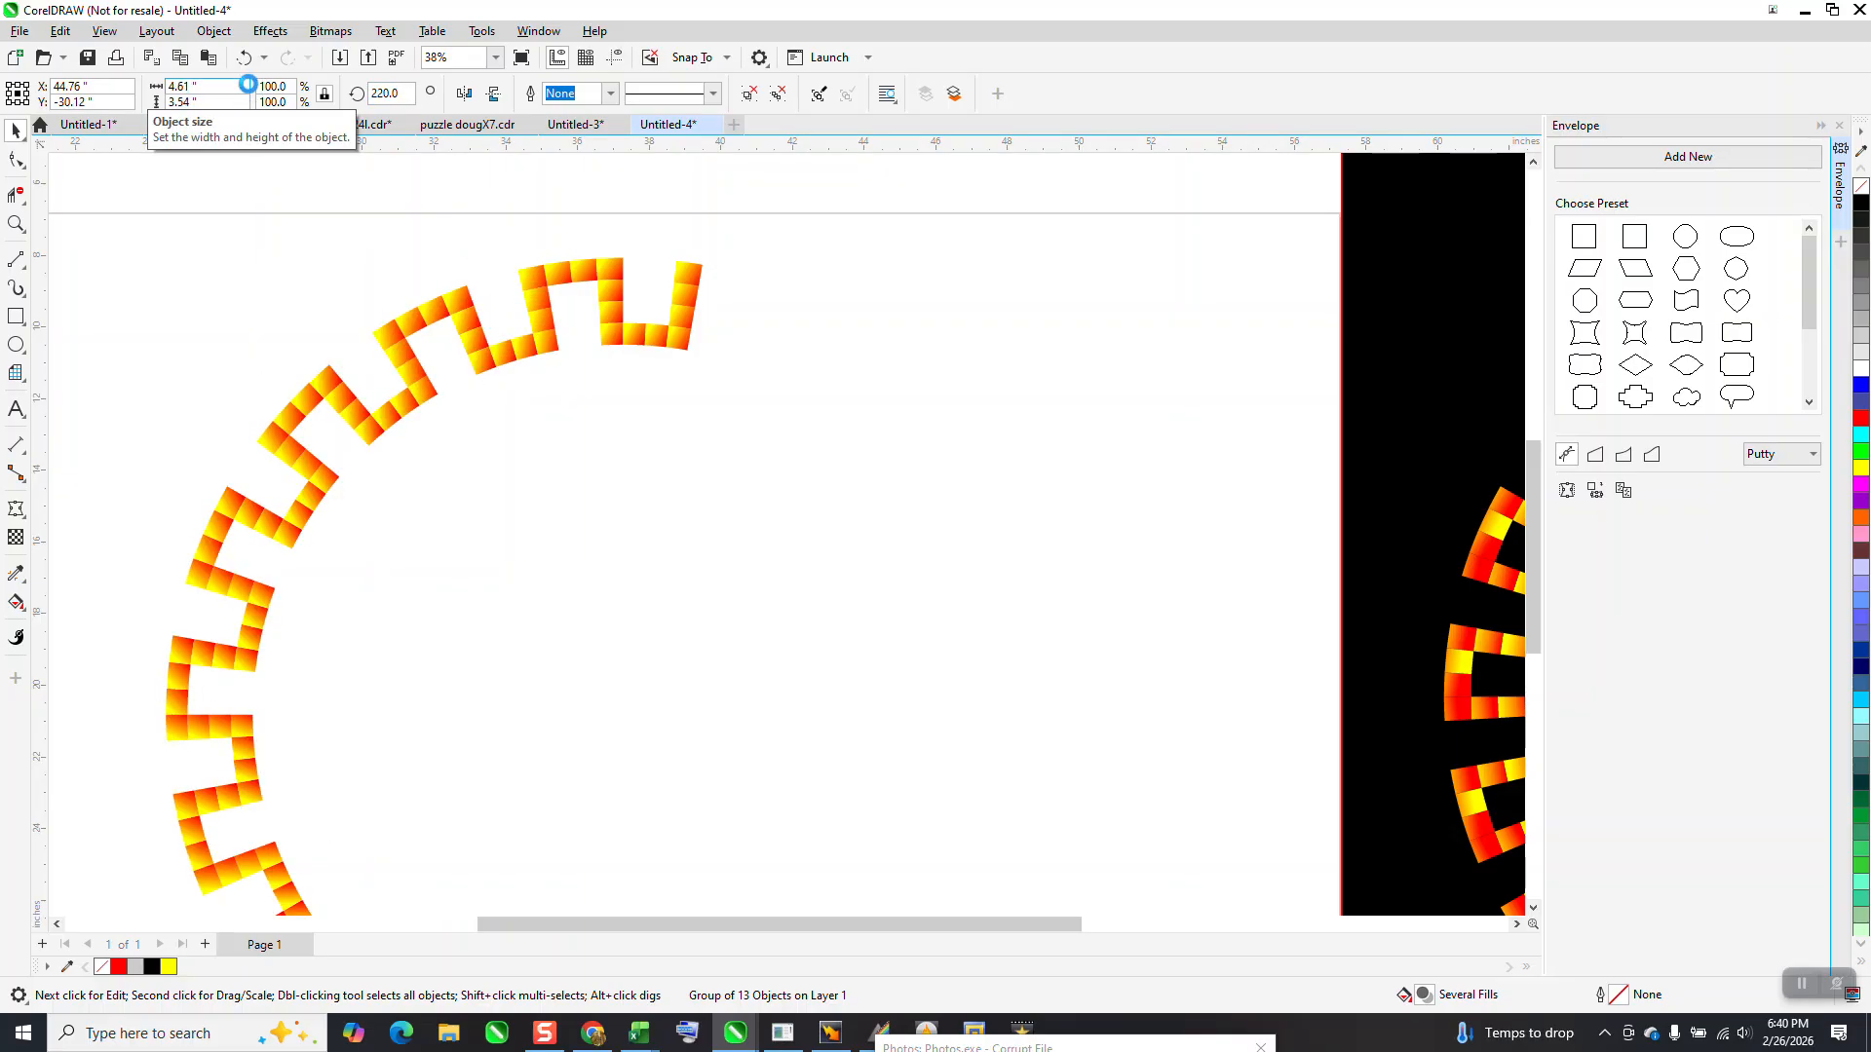
{"action": "key", "text": "ctrl+r"}
{"action": "key", "text": "ctrl+r"}
{"action": "key", "text": "ctrl+r"}
{"action": "key", "text": "ctrl+r"}
{"action": "key", "text": "ctrl+r"}
{"action": "key", "text": "ctrl+r"}
{"action": "key", "text": "ctrl+r"}
{"action": "key", "text": "ctrl+r"}
{"action": "key", "text": "ctrl+r"}
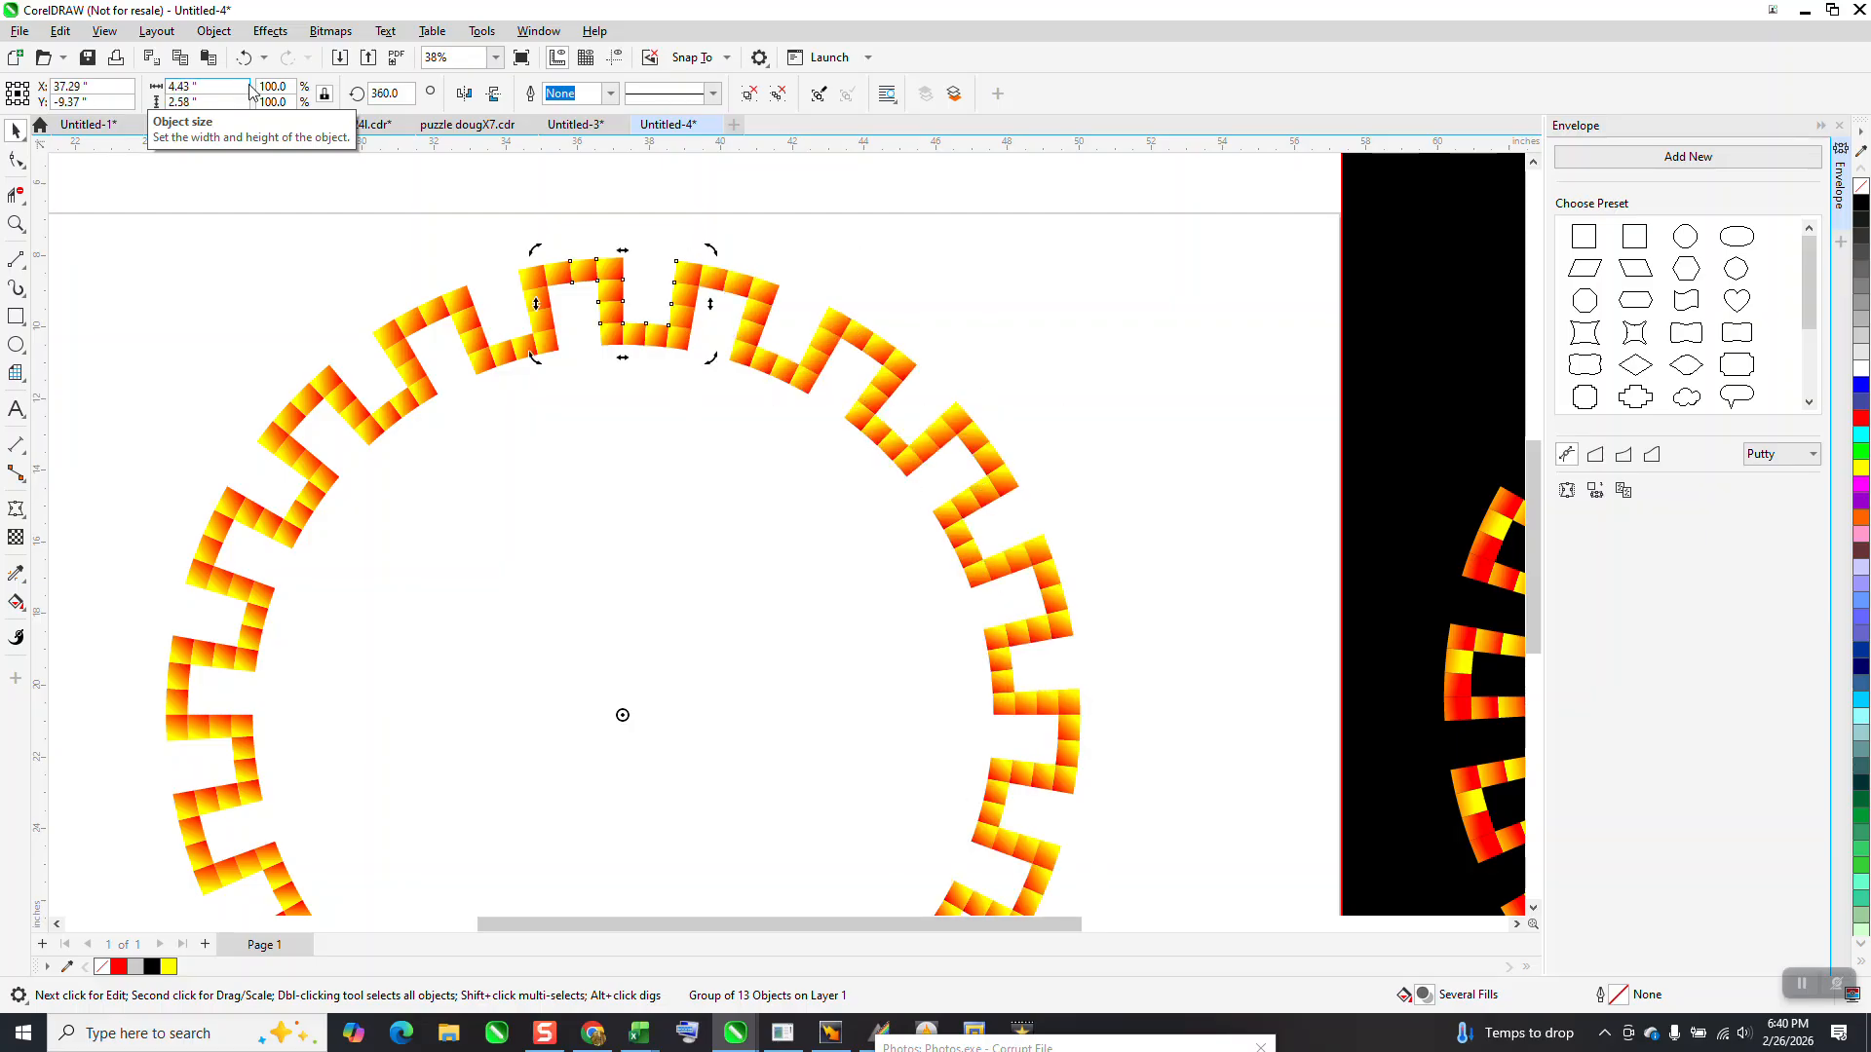
{"action": "left_click", "coordinate": [753, 261]}
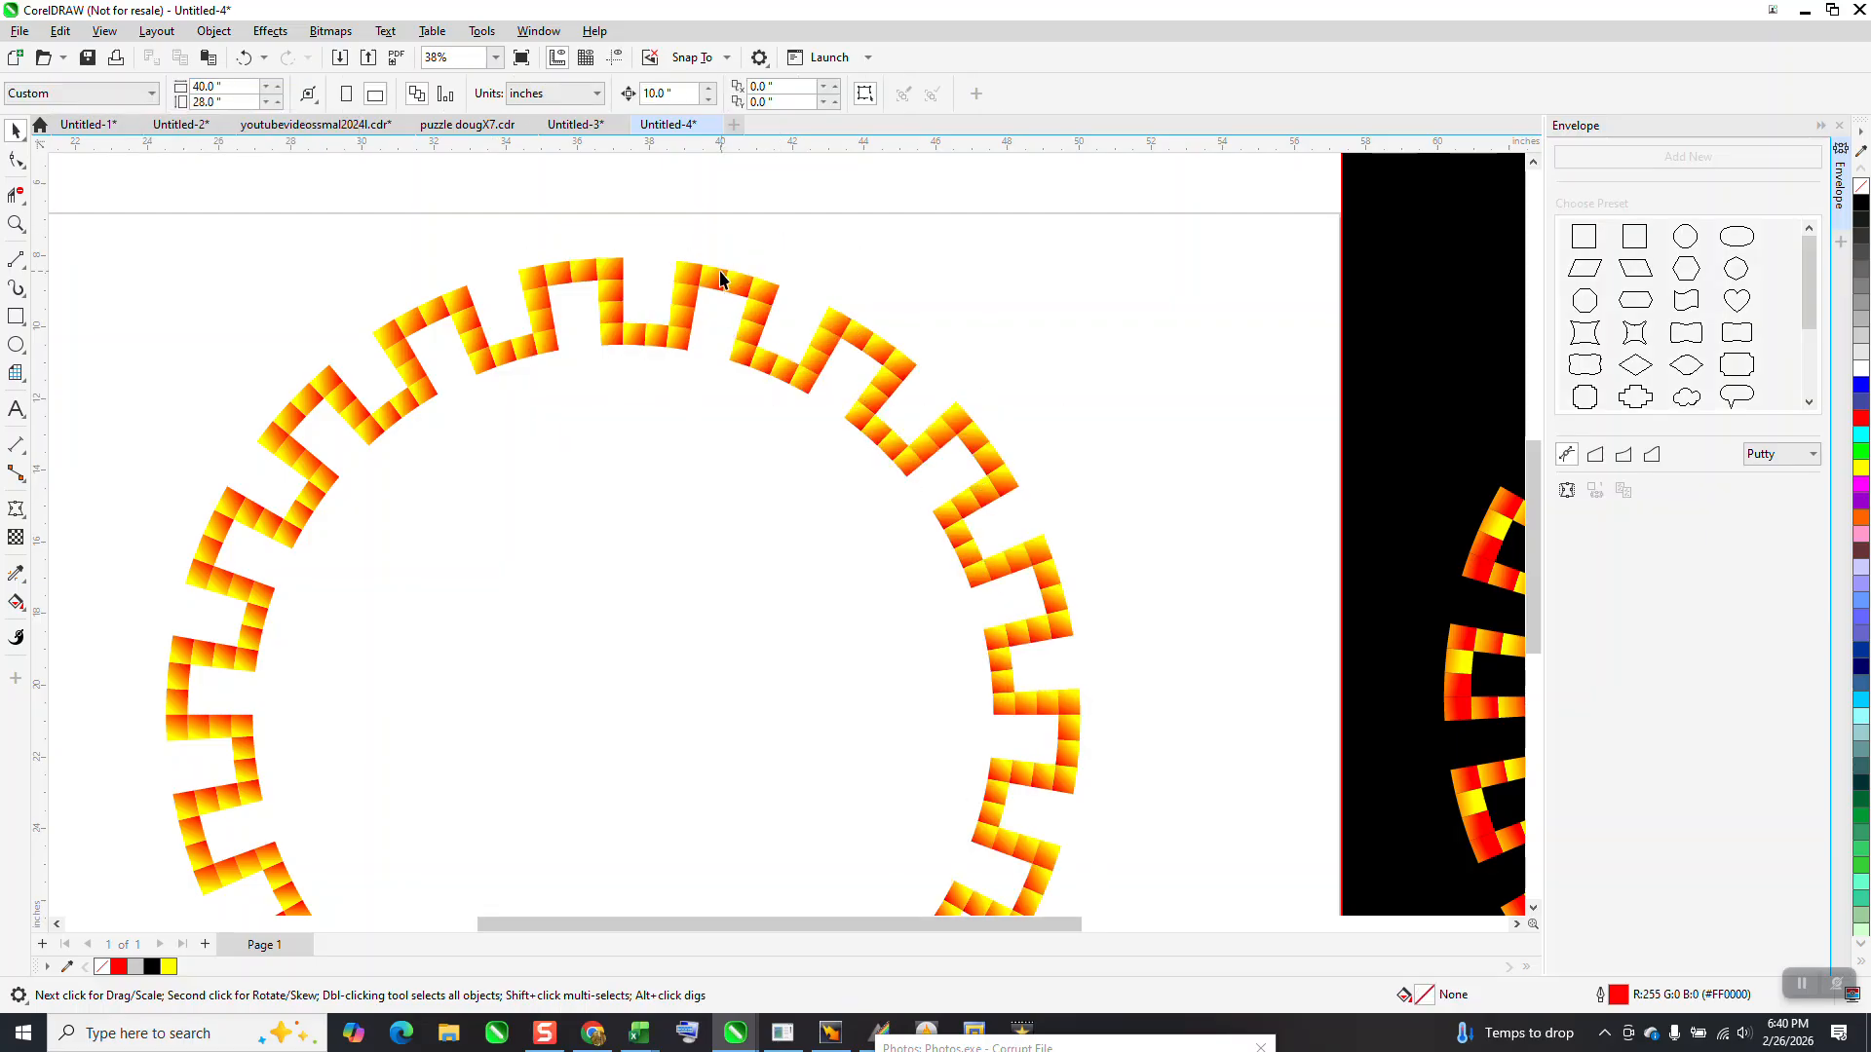
{"action": "left_click", "coordinate": [683, 273]}
{"action": "key", "text": "Escape"}
{"action": "scroll", "coordinate": [789, 275], "scroll_direction": "down", "scroll_amount": 2}
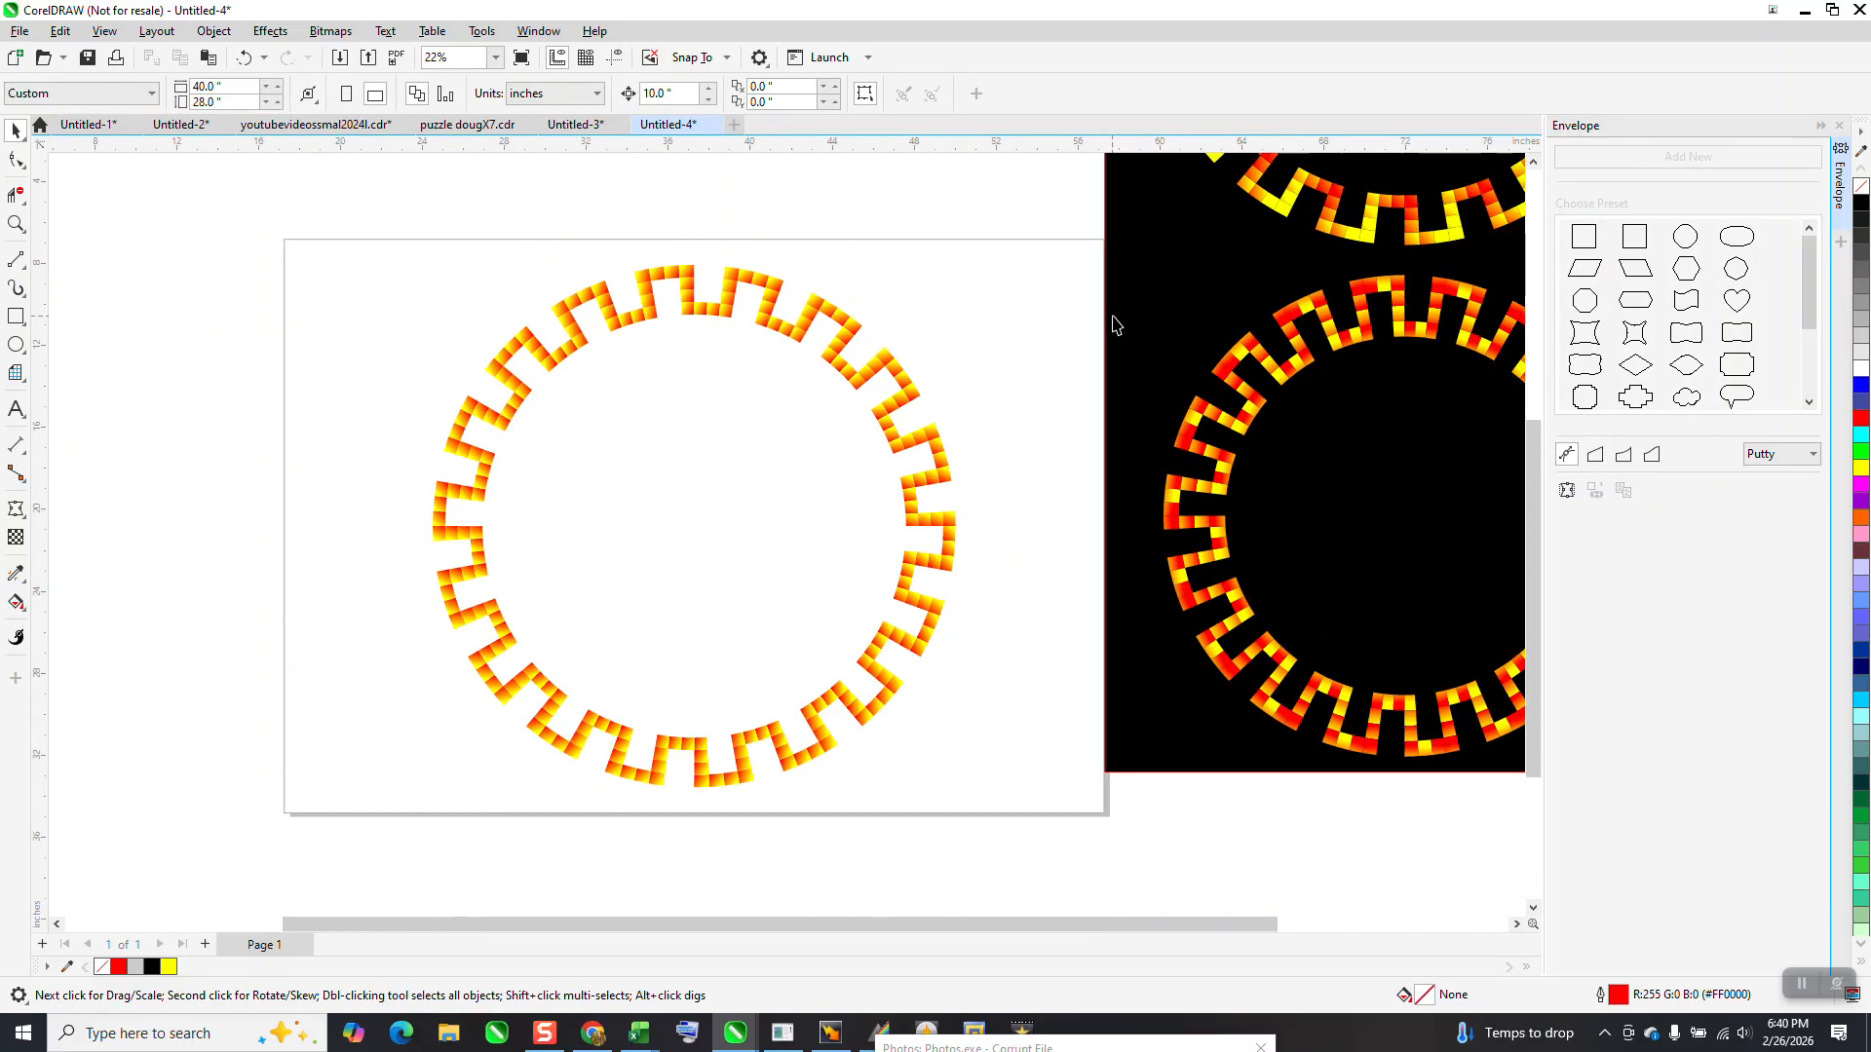
Try moving the black rectangle behind the new ring and the yellow-edged ring onto the rectangle's upper half
{"action": "left_click_drag", "start_coordinate": [1150, 327], "coordinate": [414, 429]}
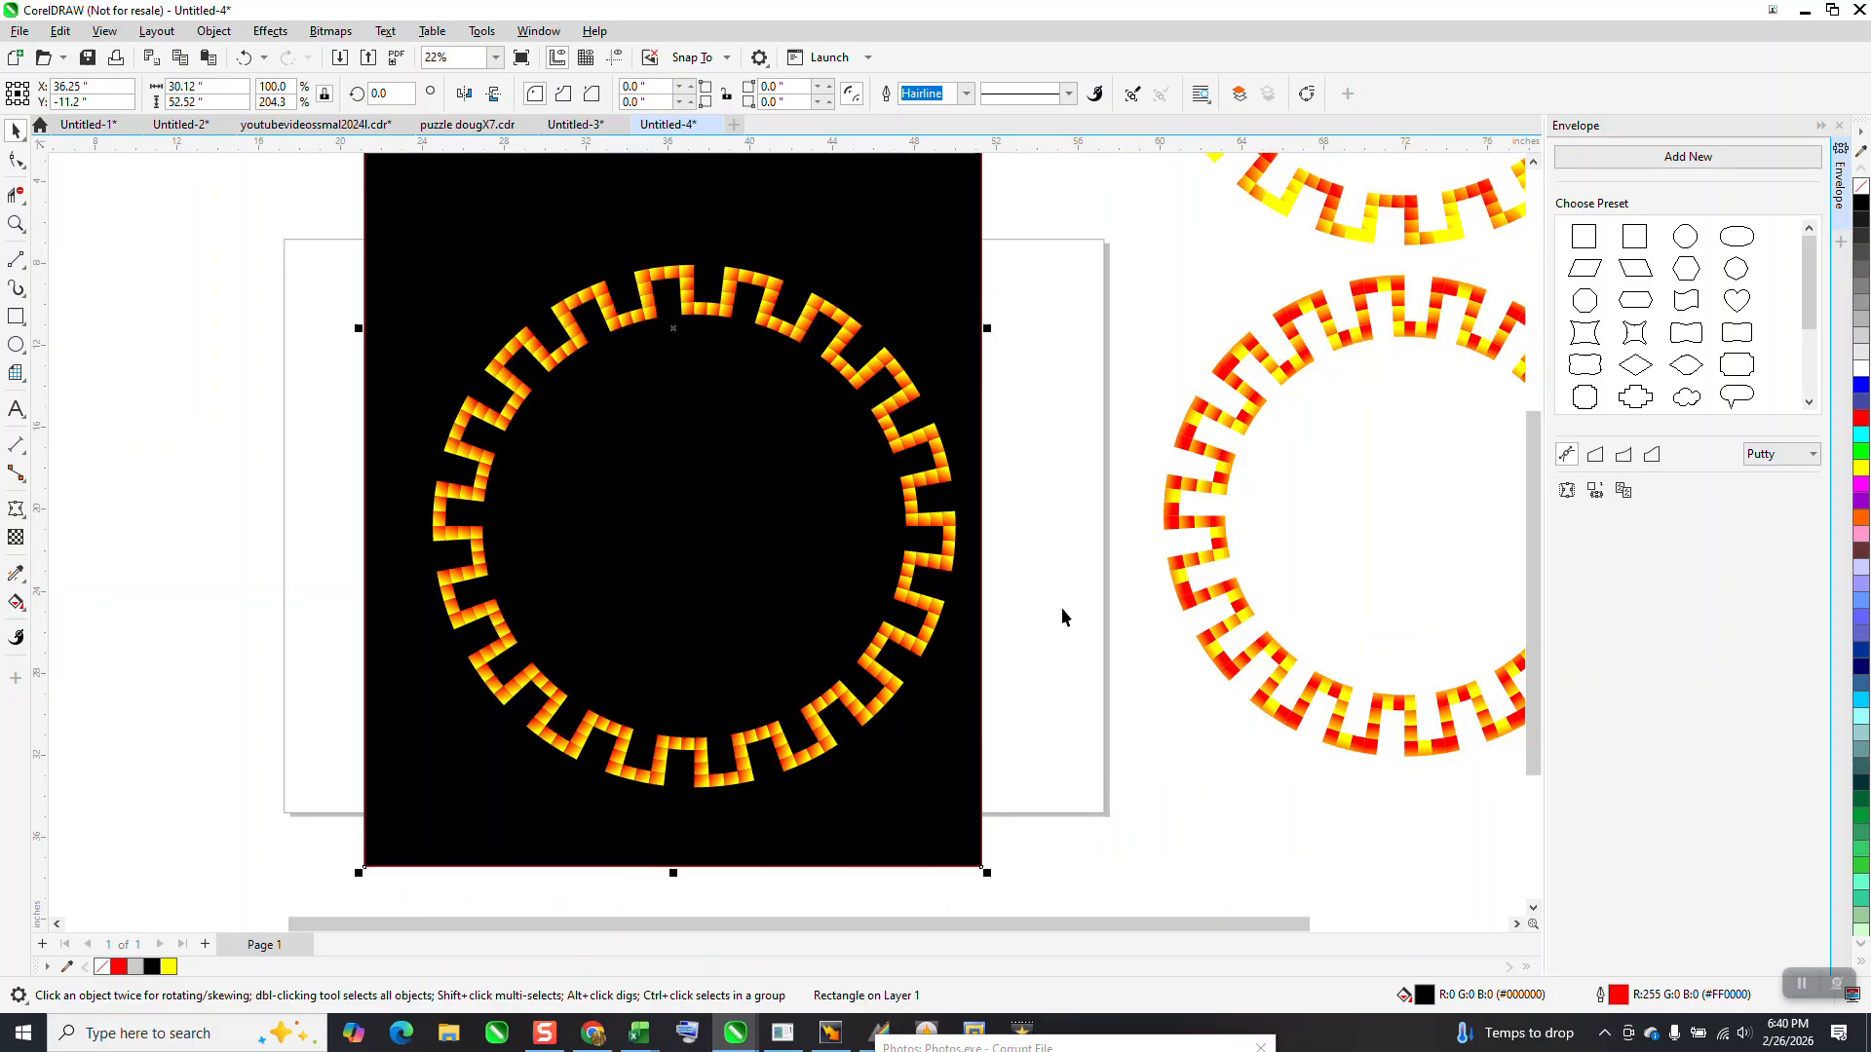
{"action": "scroll", "coordinate": [725, 526], "scroll_direction": "down", "scroll_amount": 2}
{"action": "left_click", "coordinate": [16, 223]}
{"action": "left_click", "coordinate": [15, 130]}
{"action": "scroll", "coordinate": [857, 552], "scroll_direction": "down", "scroll_amount": 2}
{"action": "left_click_drag", "start_coordinate": [921, 218], "coordinate": [1194, 454]}
{"action": "left_click_drag", "start_coordinate": [1036, 342], "coordinate": [772, 361]}
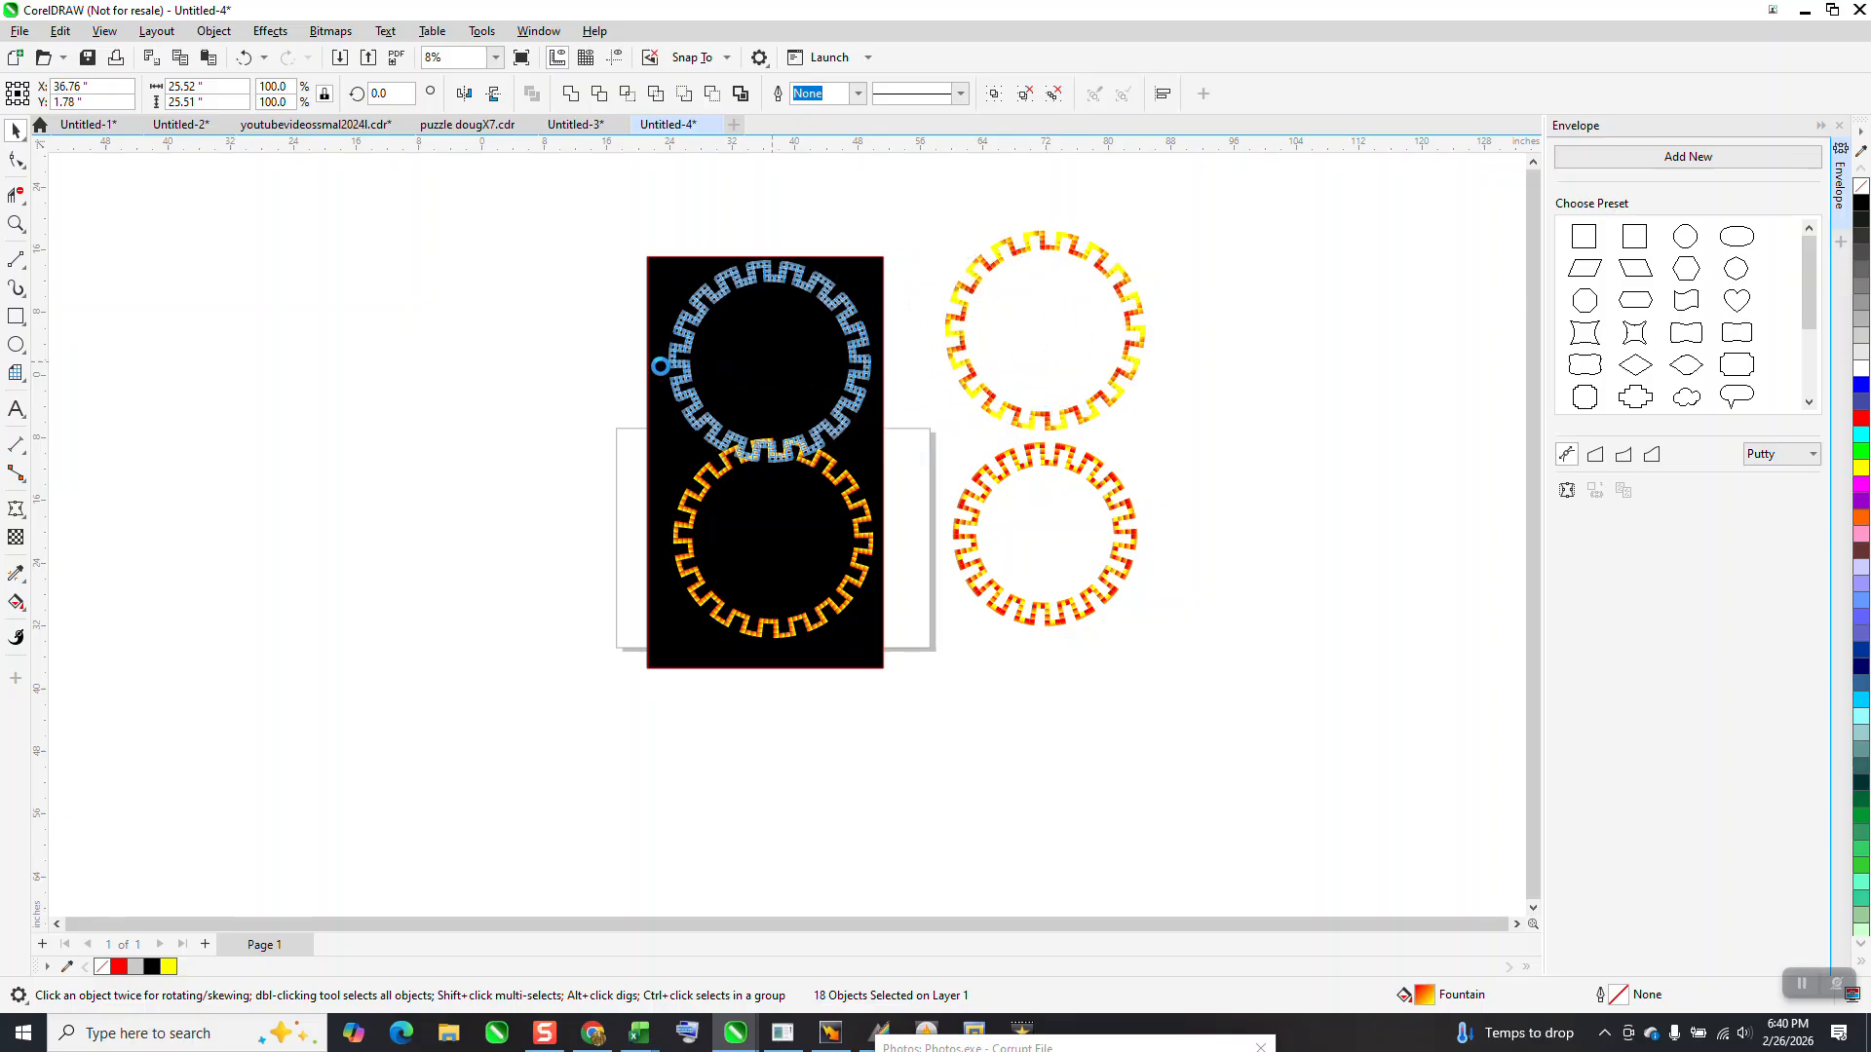
Try shifting part of the yellow-edged ring upward, and undo that move along with the ring and black rectangle moves
{"action": "left_click", "coordinate": [16, 224]}
{"action": "left_click_drag", "start_coordinate": [584, 343], "coordinate": [974, 595]}
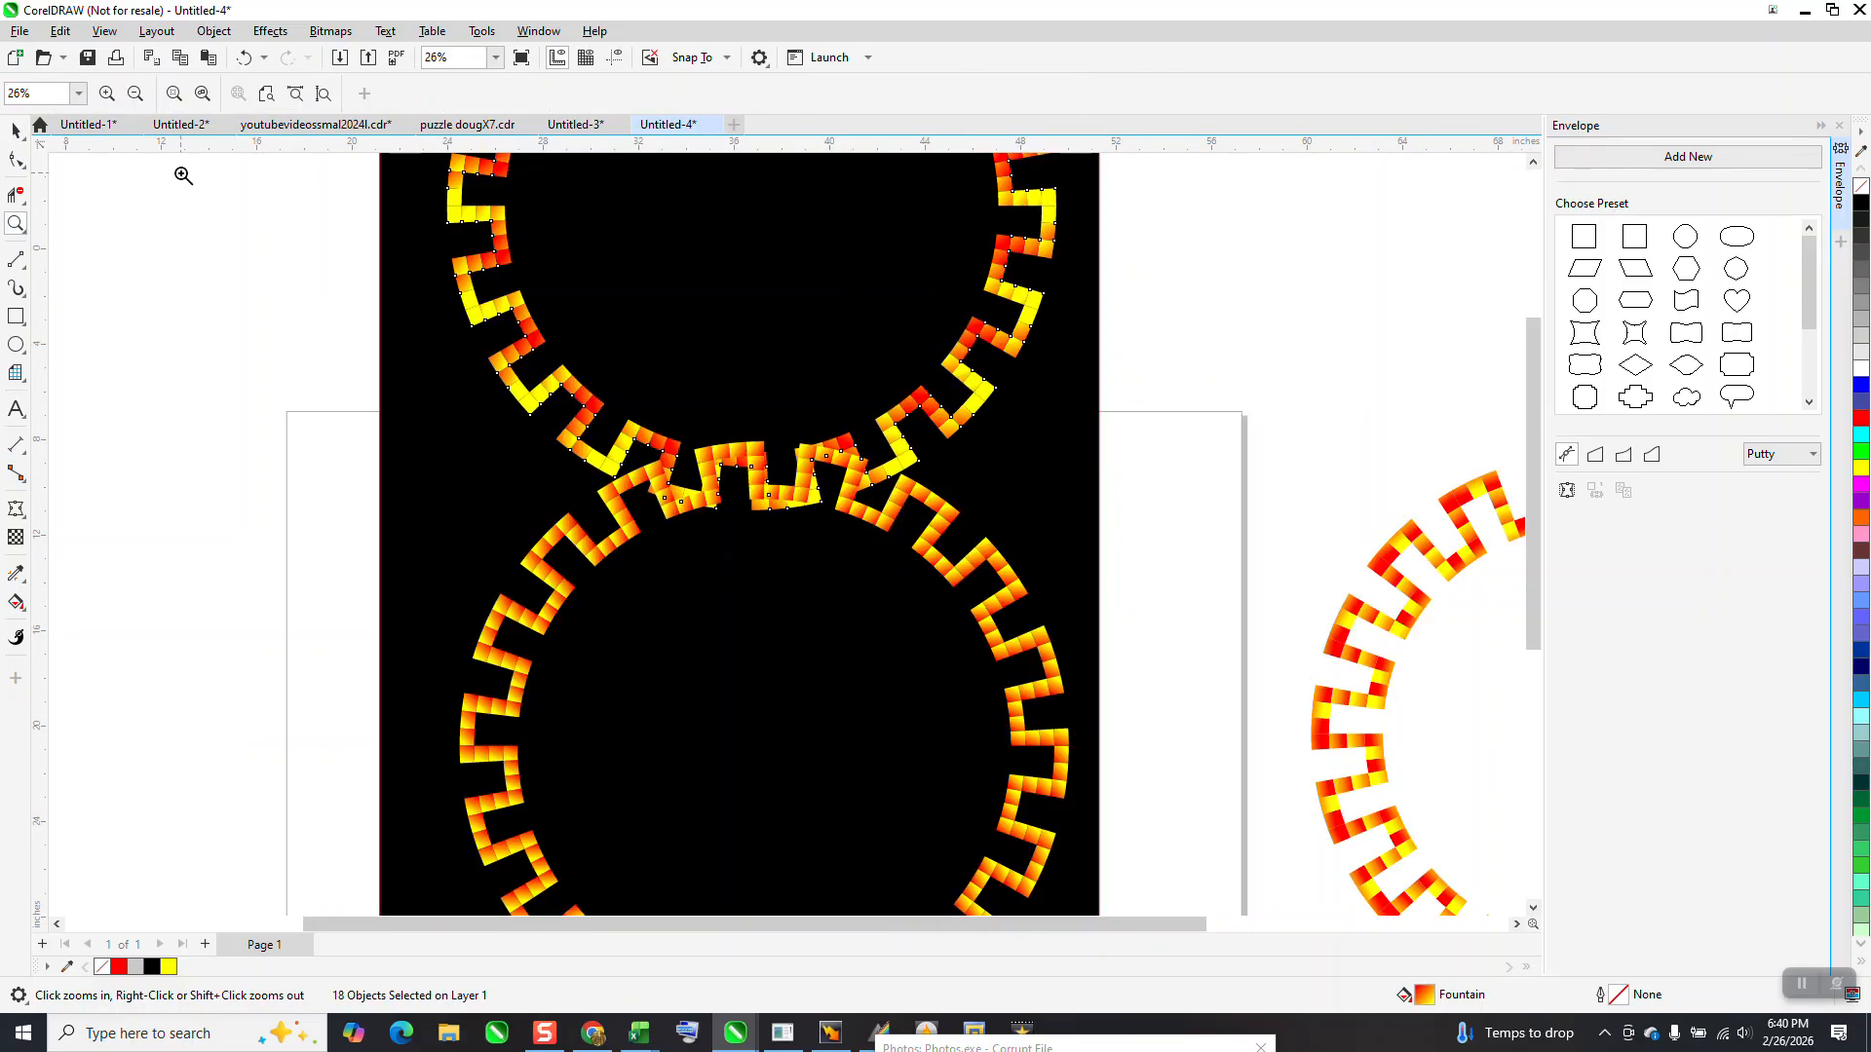
{"action": "left_click", "coordinate": [15, 129]}
{"action": "scroll", "coordinate": [1256, 308], "scroll_direction": "down", "scroll_amount": 1}
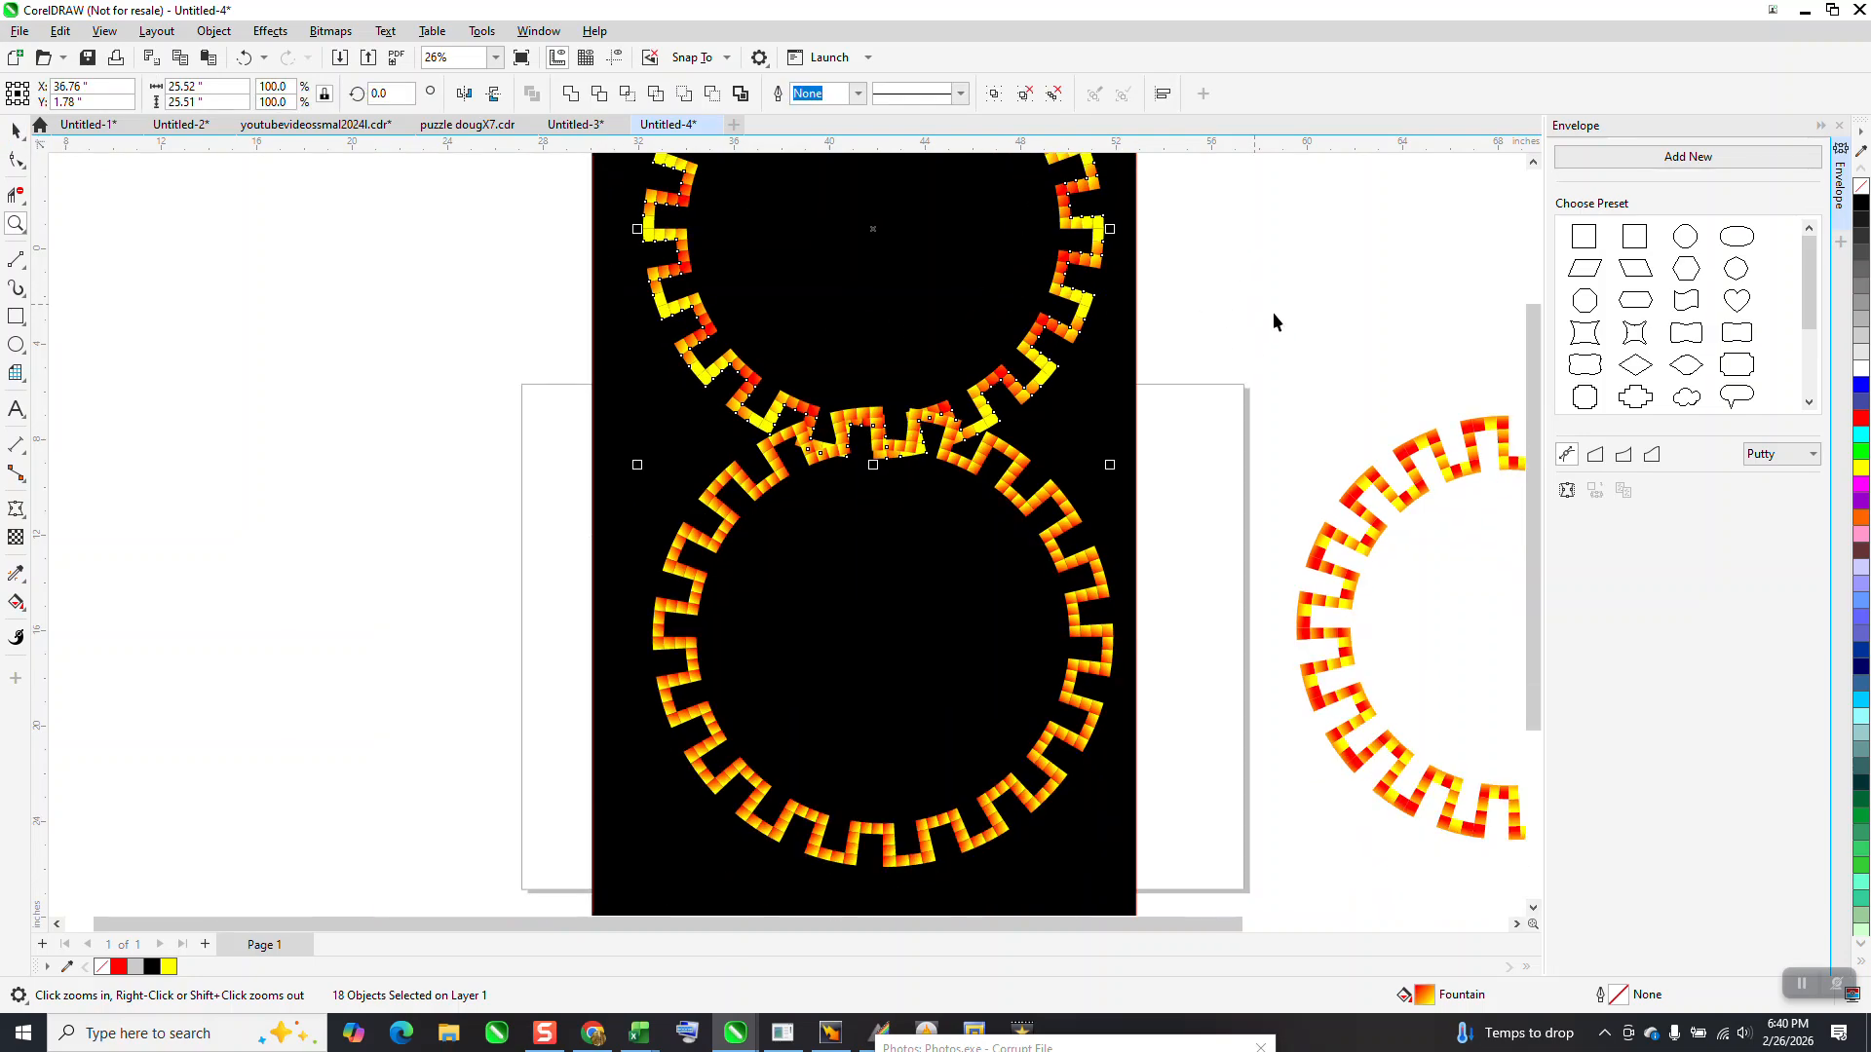
{"action": "left_click", "coordinate": [1075, 525]}
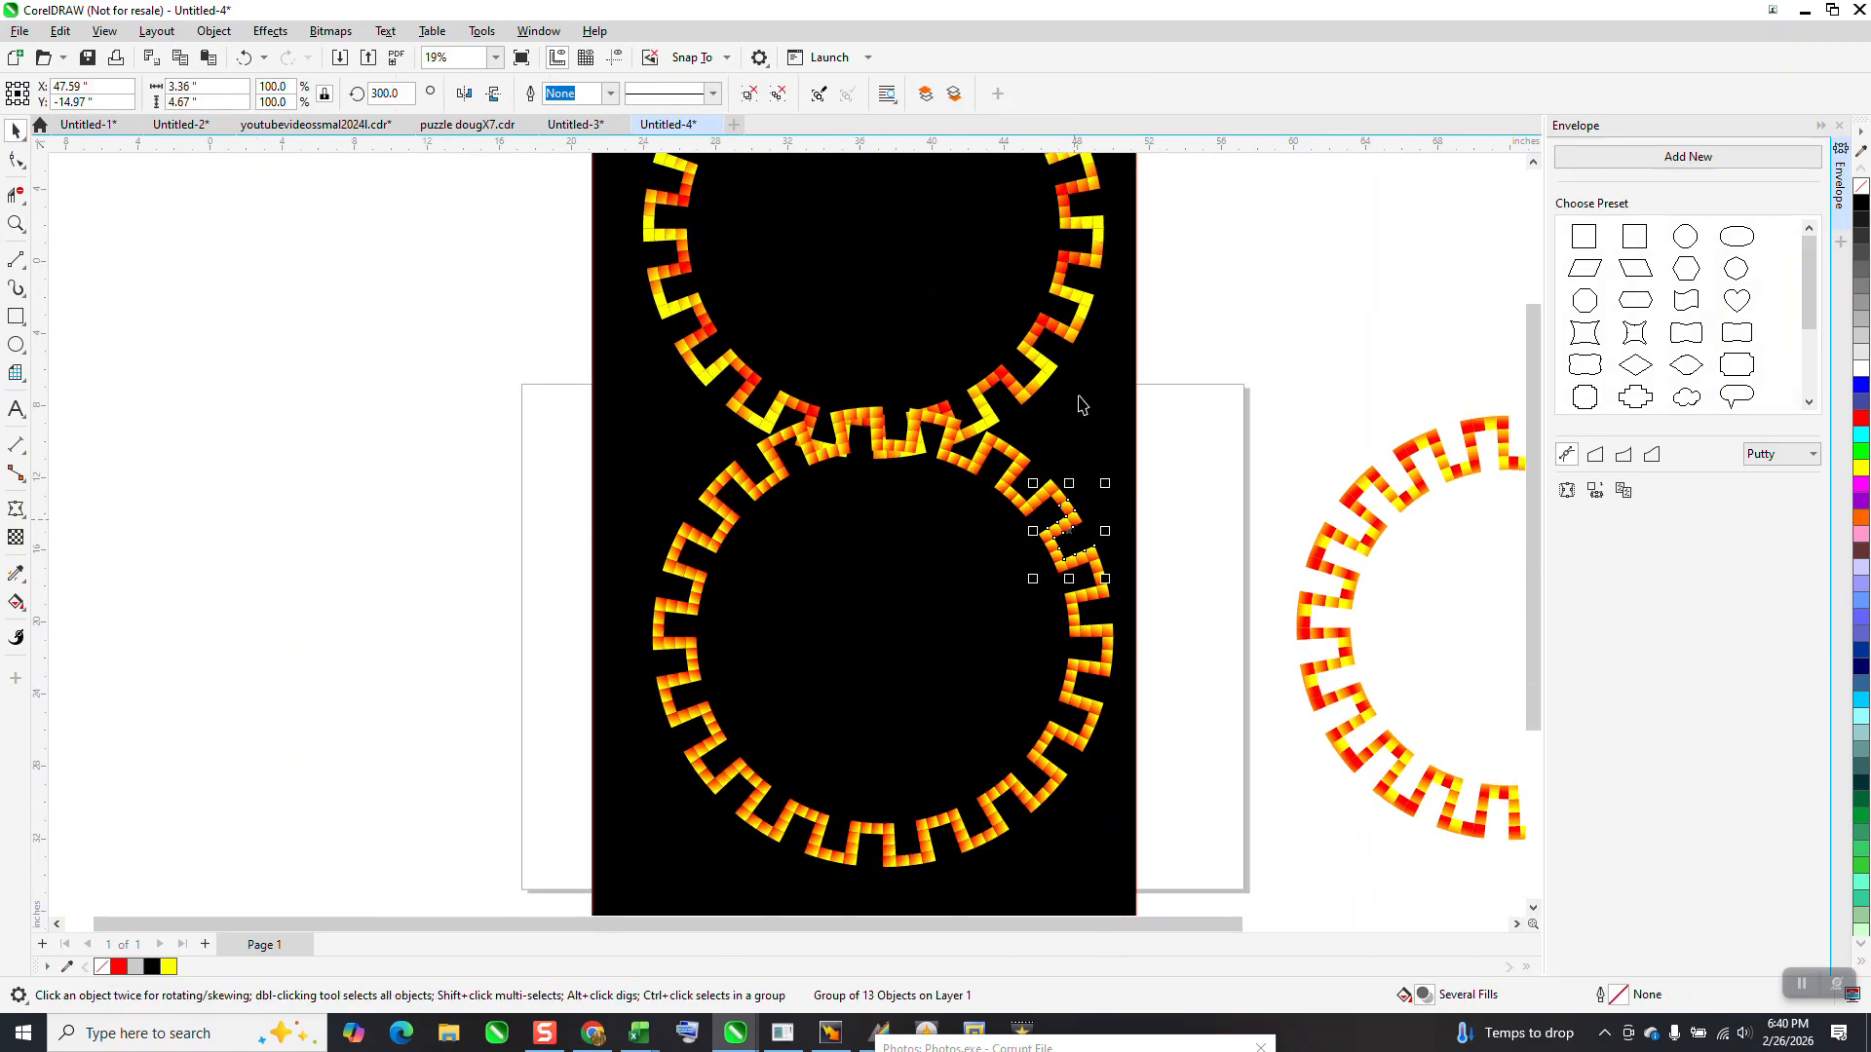
{"action": "left_click_drag", "start_coordinate": [1047, 373], "coordinate": [1042, 285]}
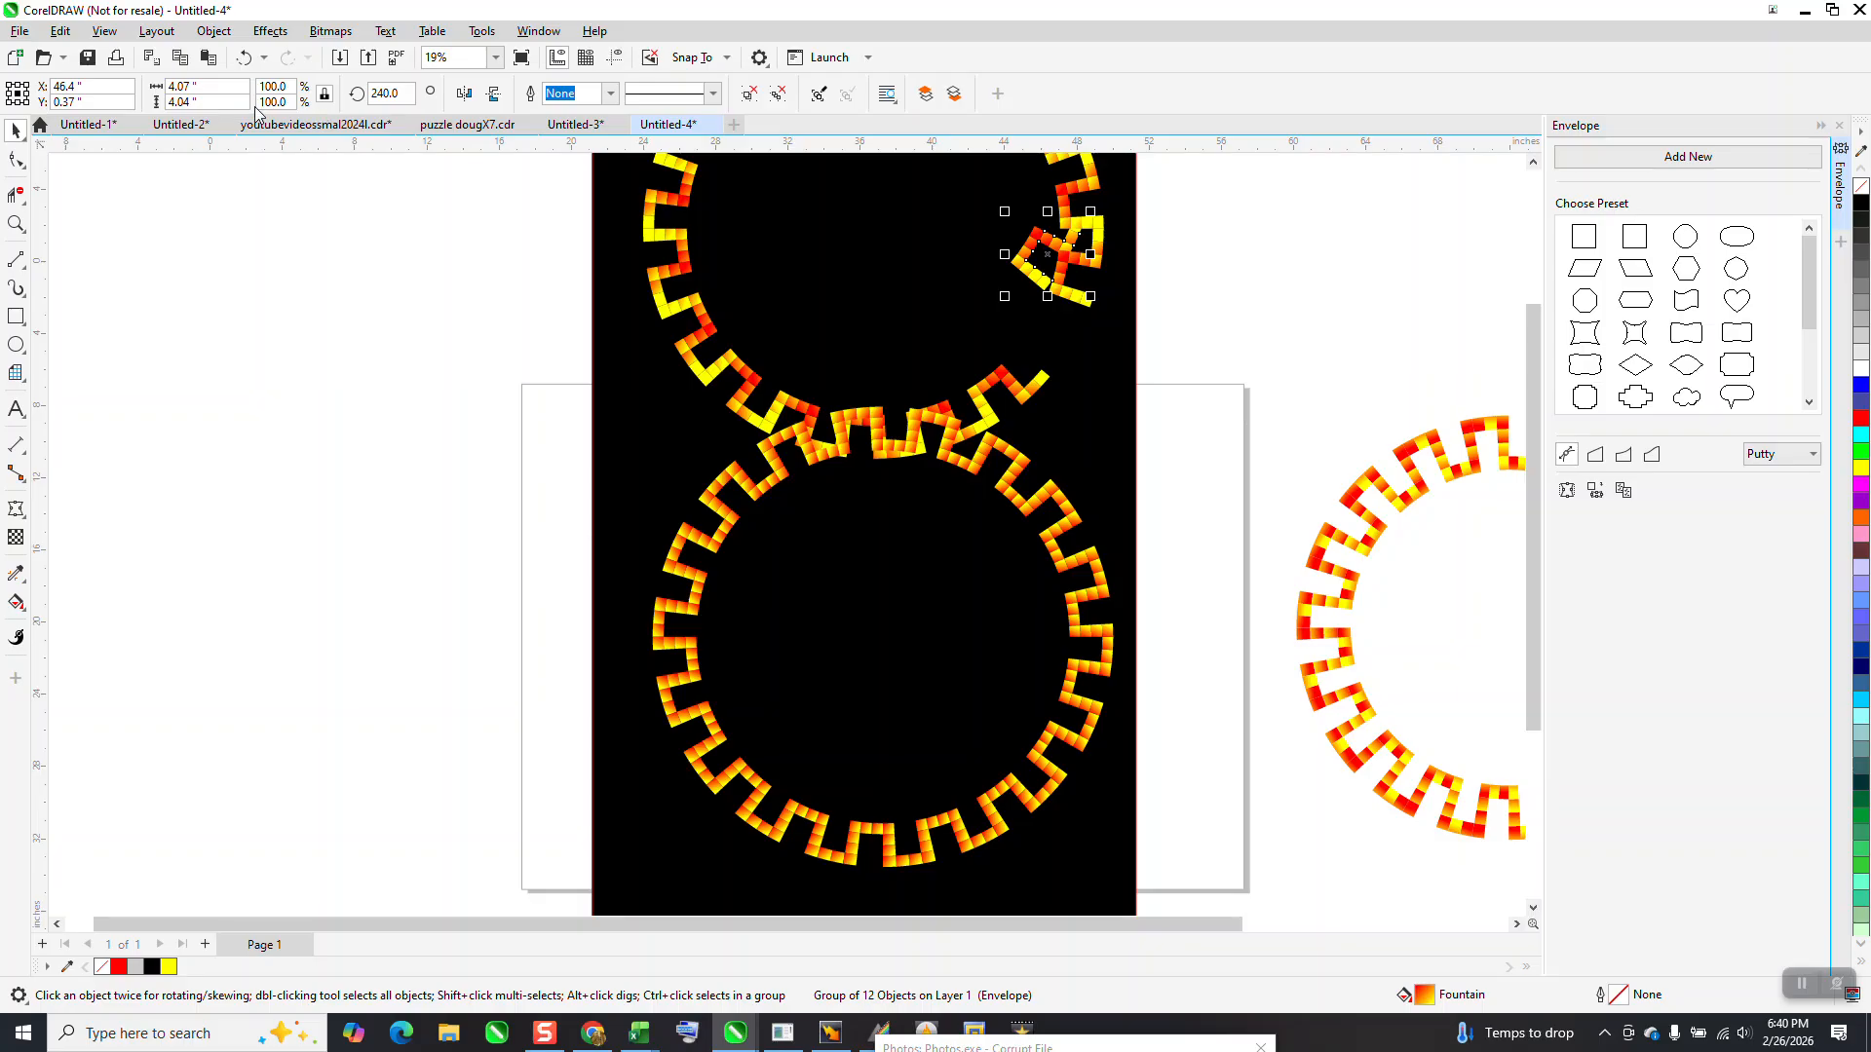
{"action": "left_click", "coordinate": [243, 57]}
{"action": "scroll", "coordinate": [672, 390], "scroll_direction": "down", "scroll_amount": 3}
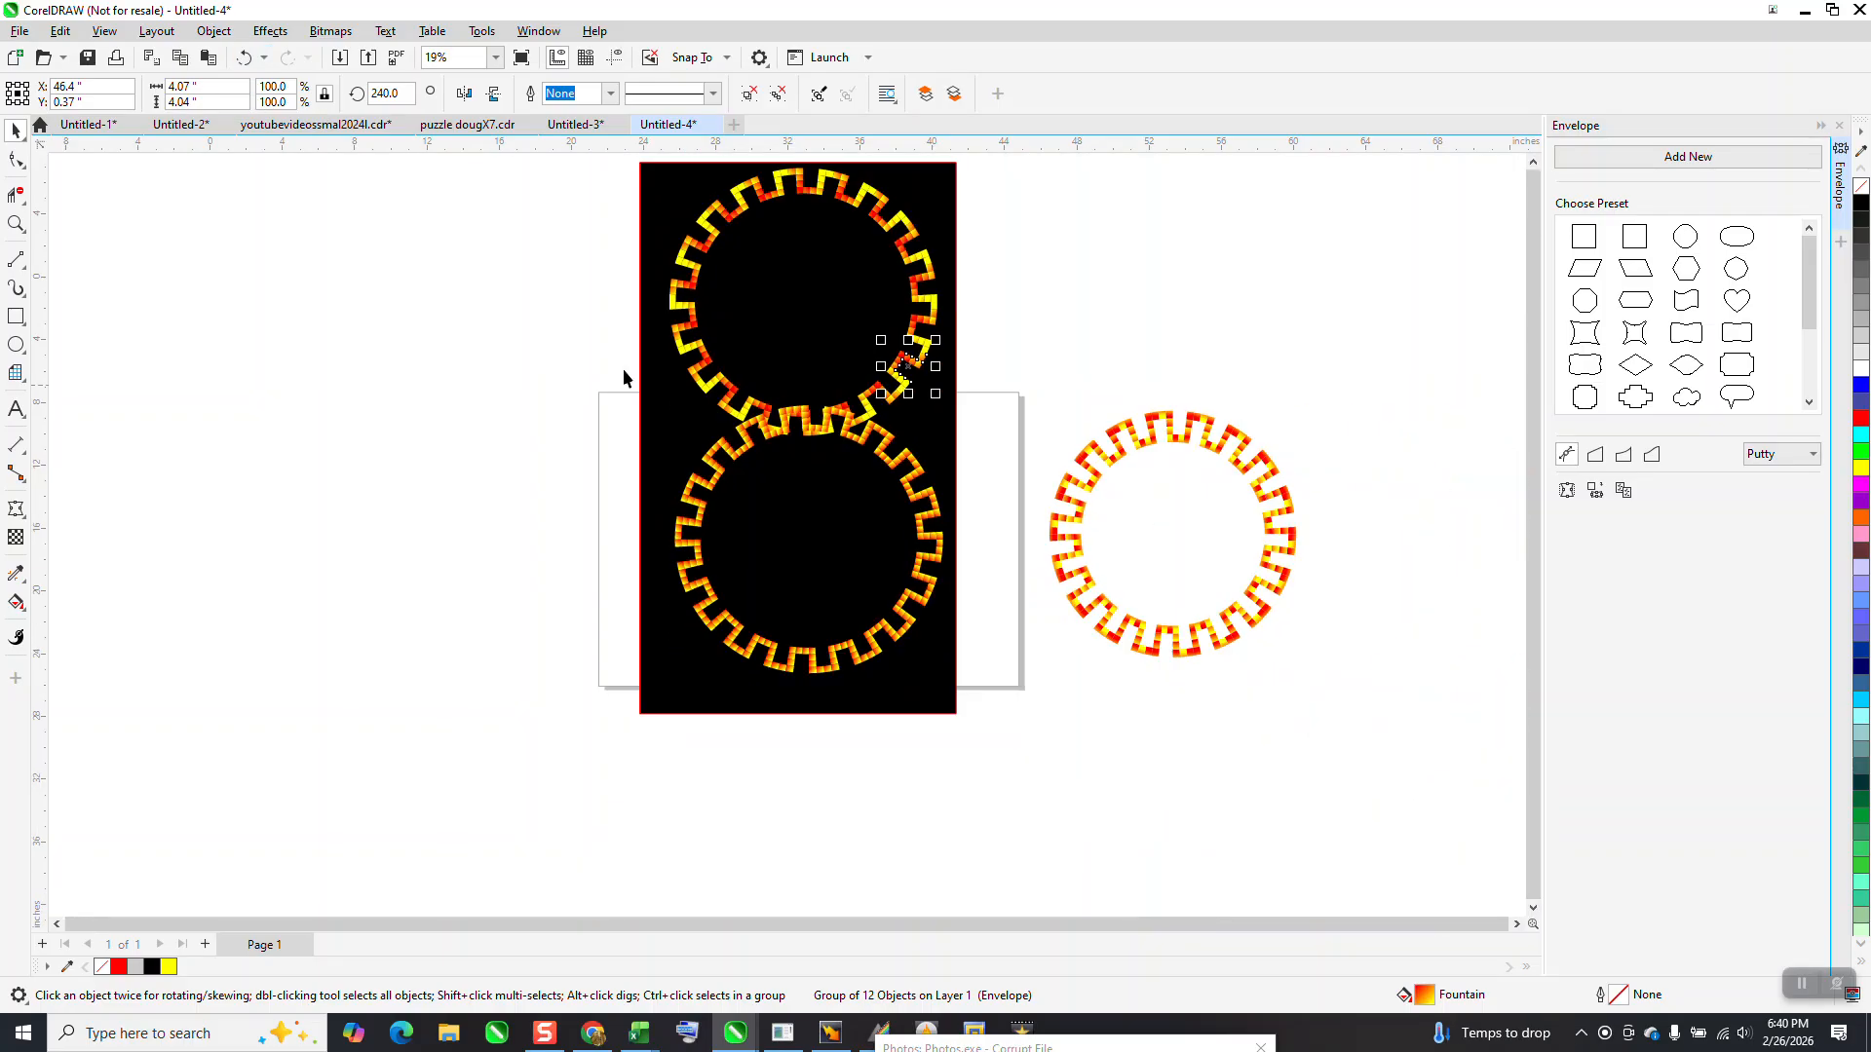
{"action": "left_click", "coordinate": [243, 58]}
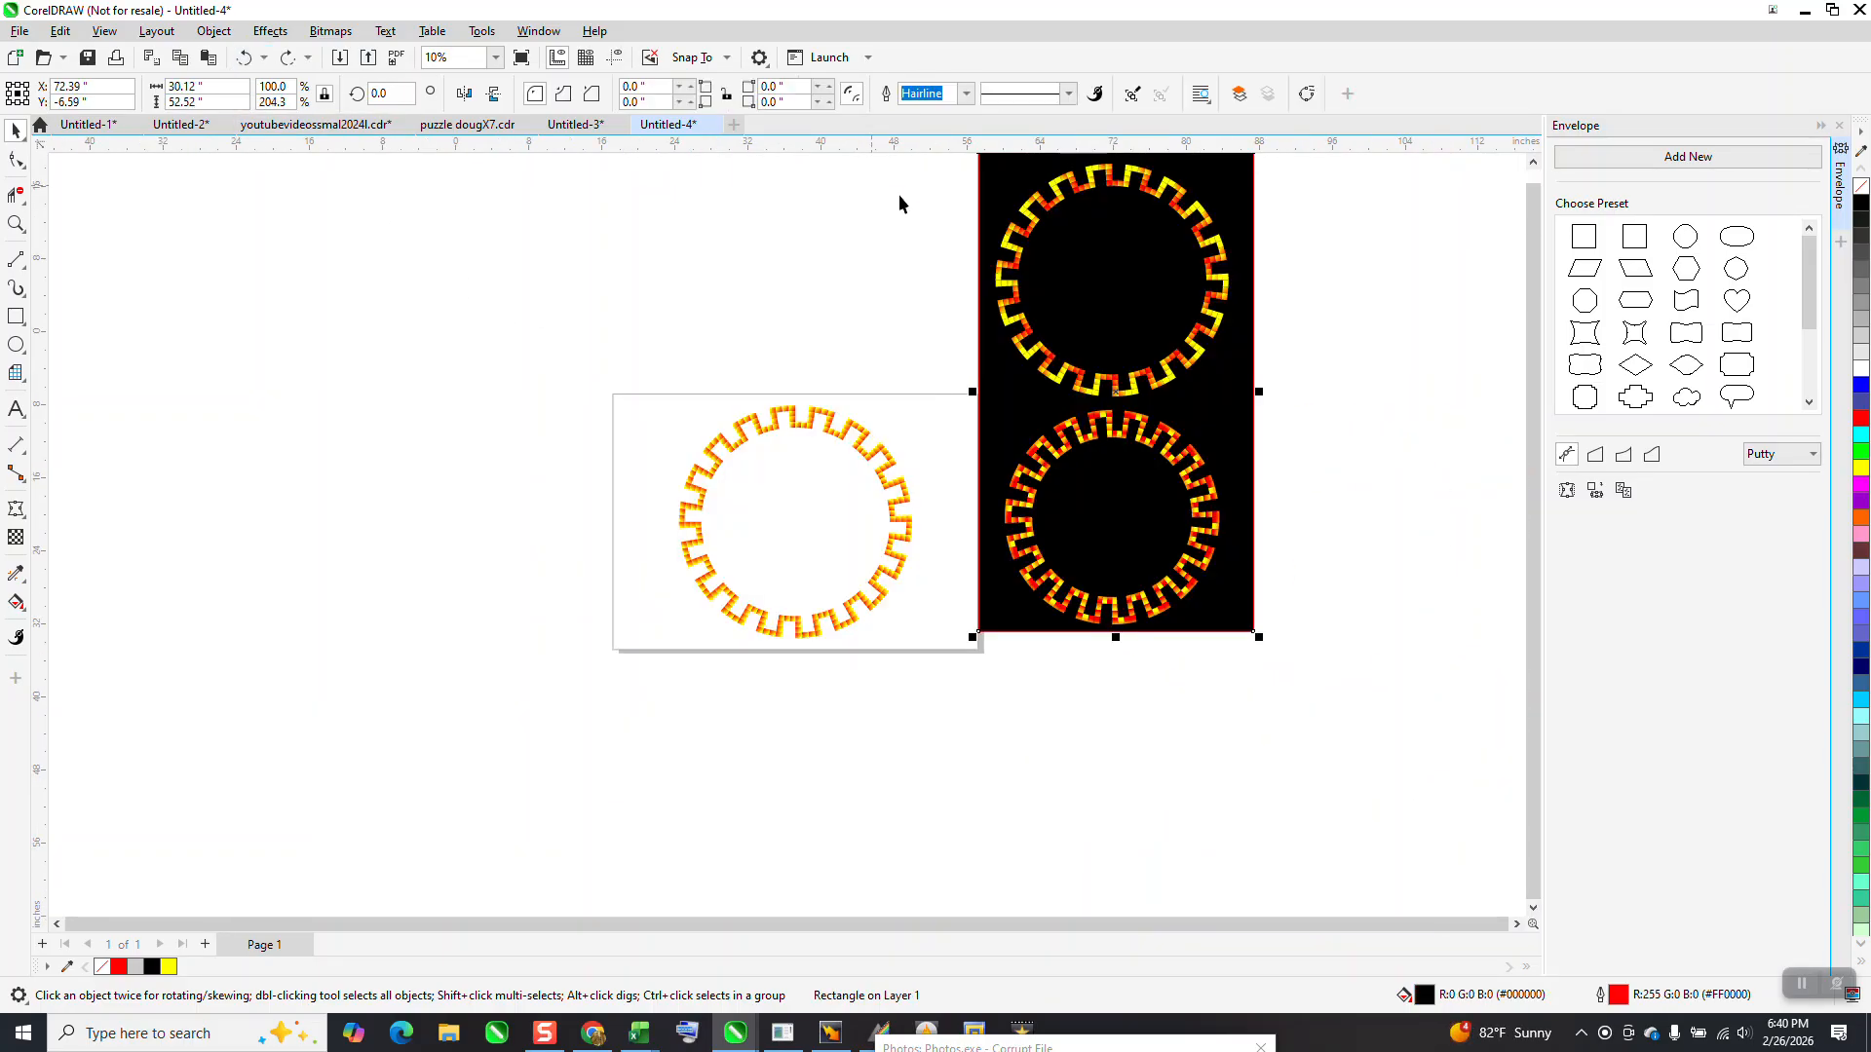
Group all segments of the yellow-edged ring on the black rectangle and move it beside the new ring on its outer left side
{"action": "left_click_drag", "start_coordinate": [614, 328], "coordinate": [959, 681]}
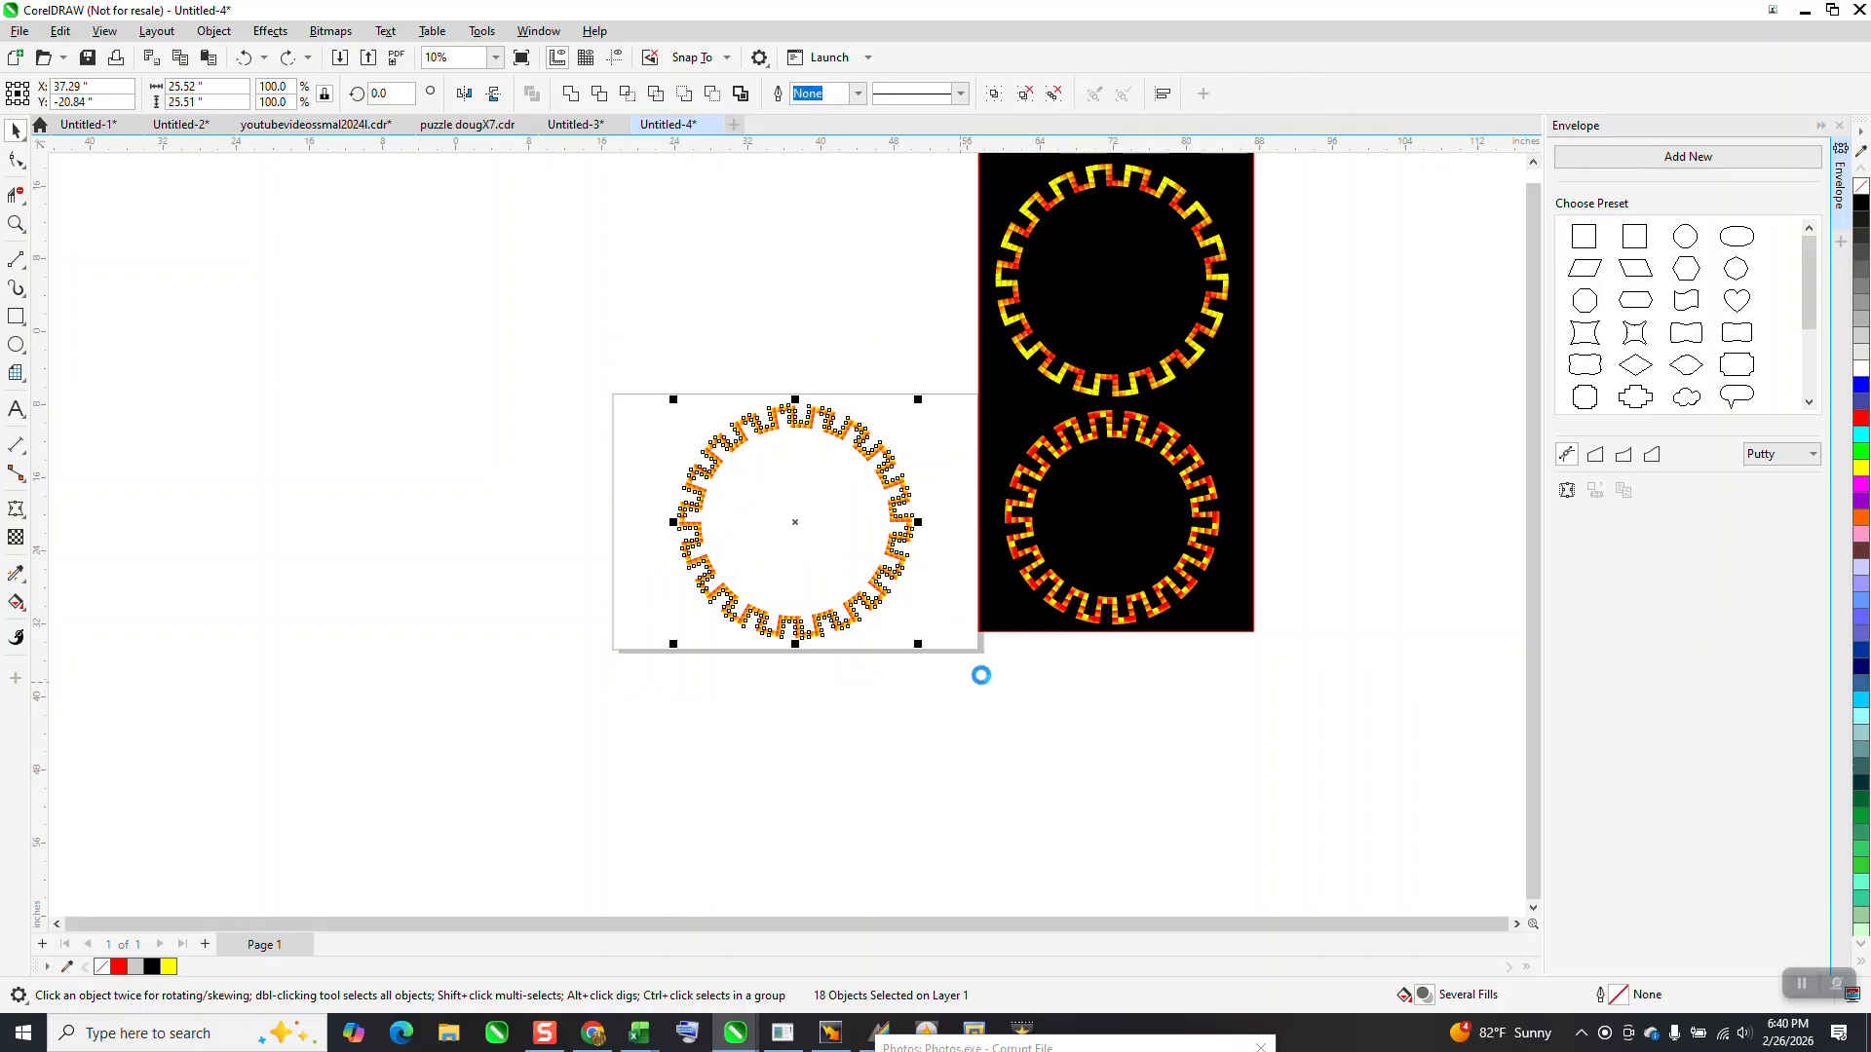
{"action": "left_click", "coordinate": [1112, 385]}
{"action": "scroll", "coordinate": [916, 259], "scroll_direction": "down", "scroll_amount": 1}
{"action": "left_click_drag", "start_coordinate": [924, 183], "coordinate": [1184, 380]}
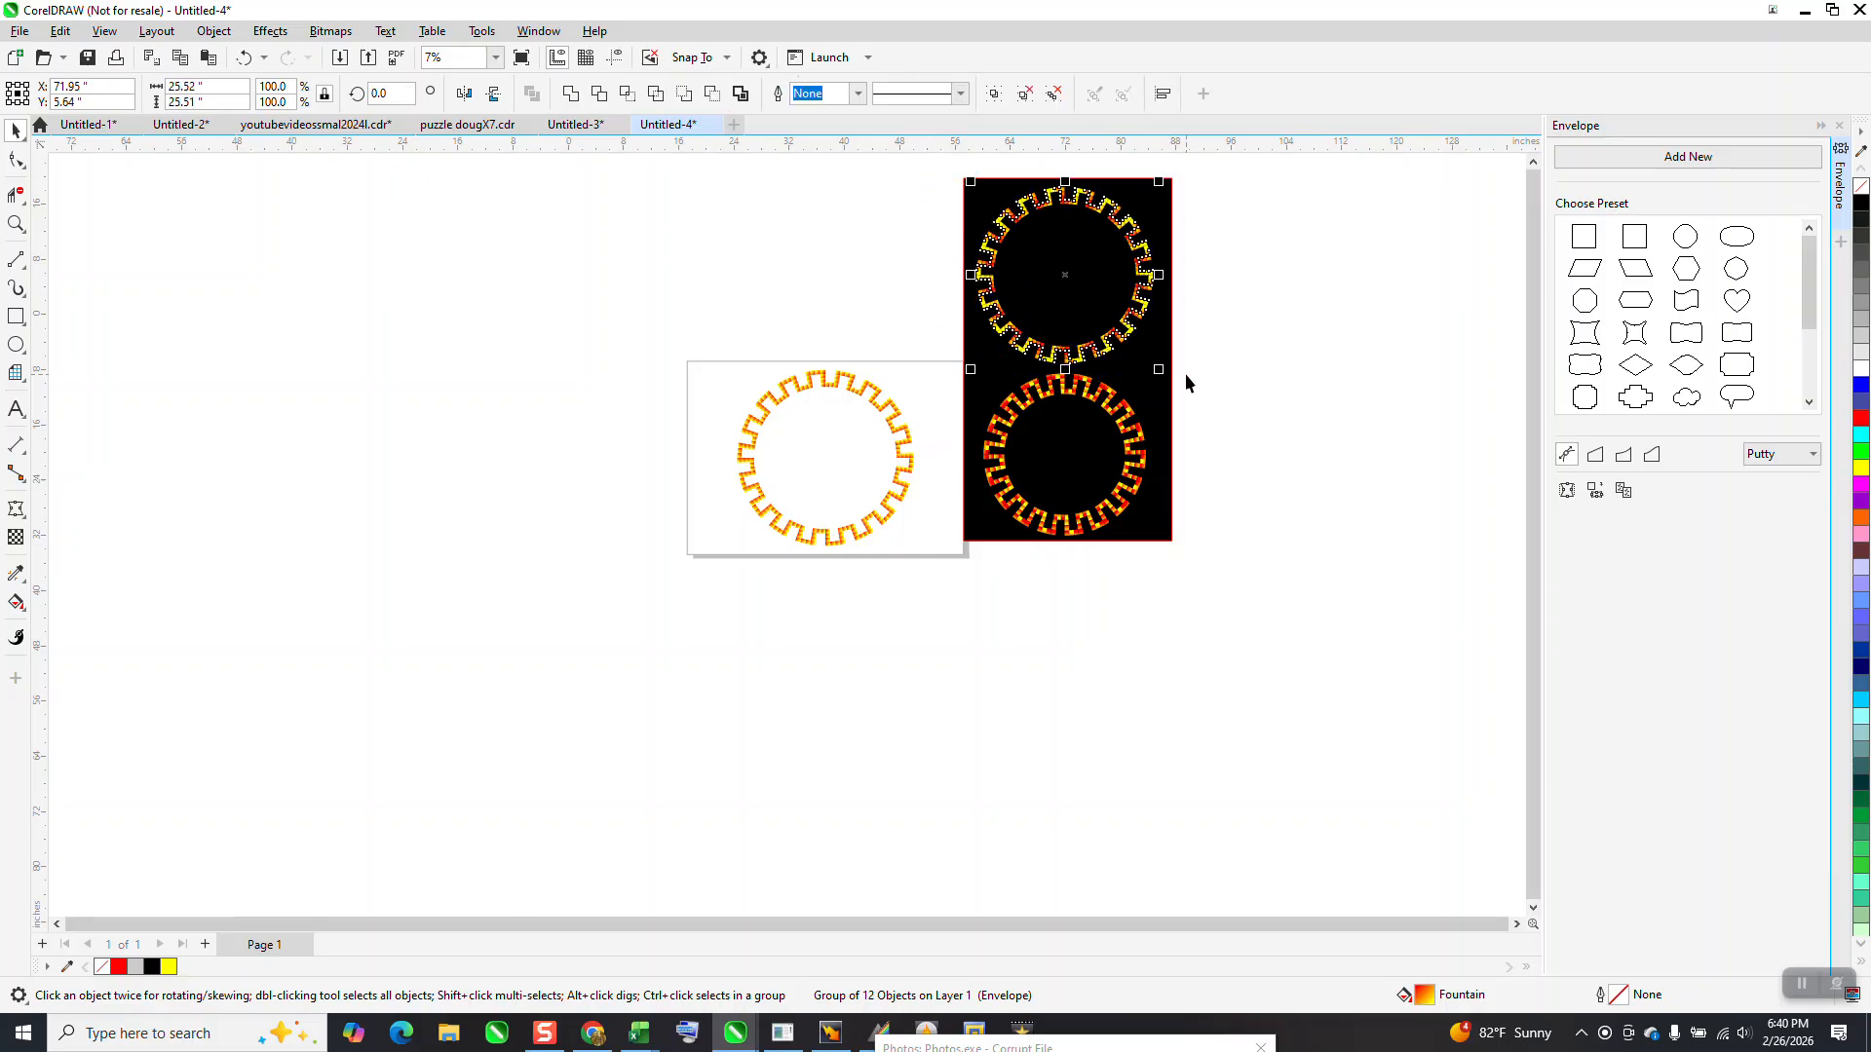
{"action": "key", "text": "ctrl+g"}
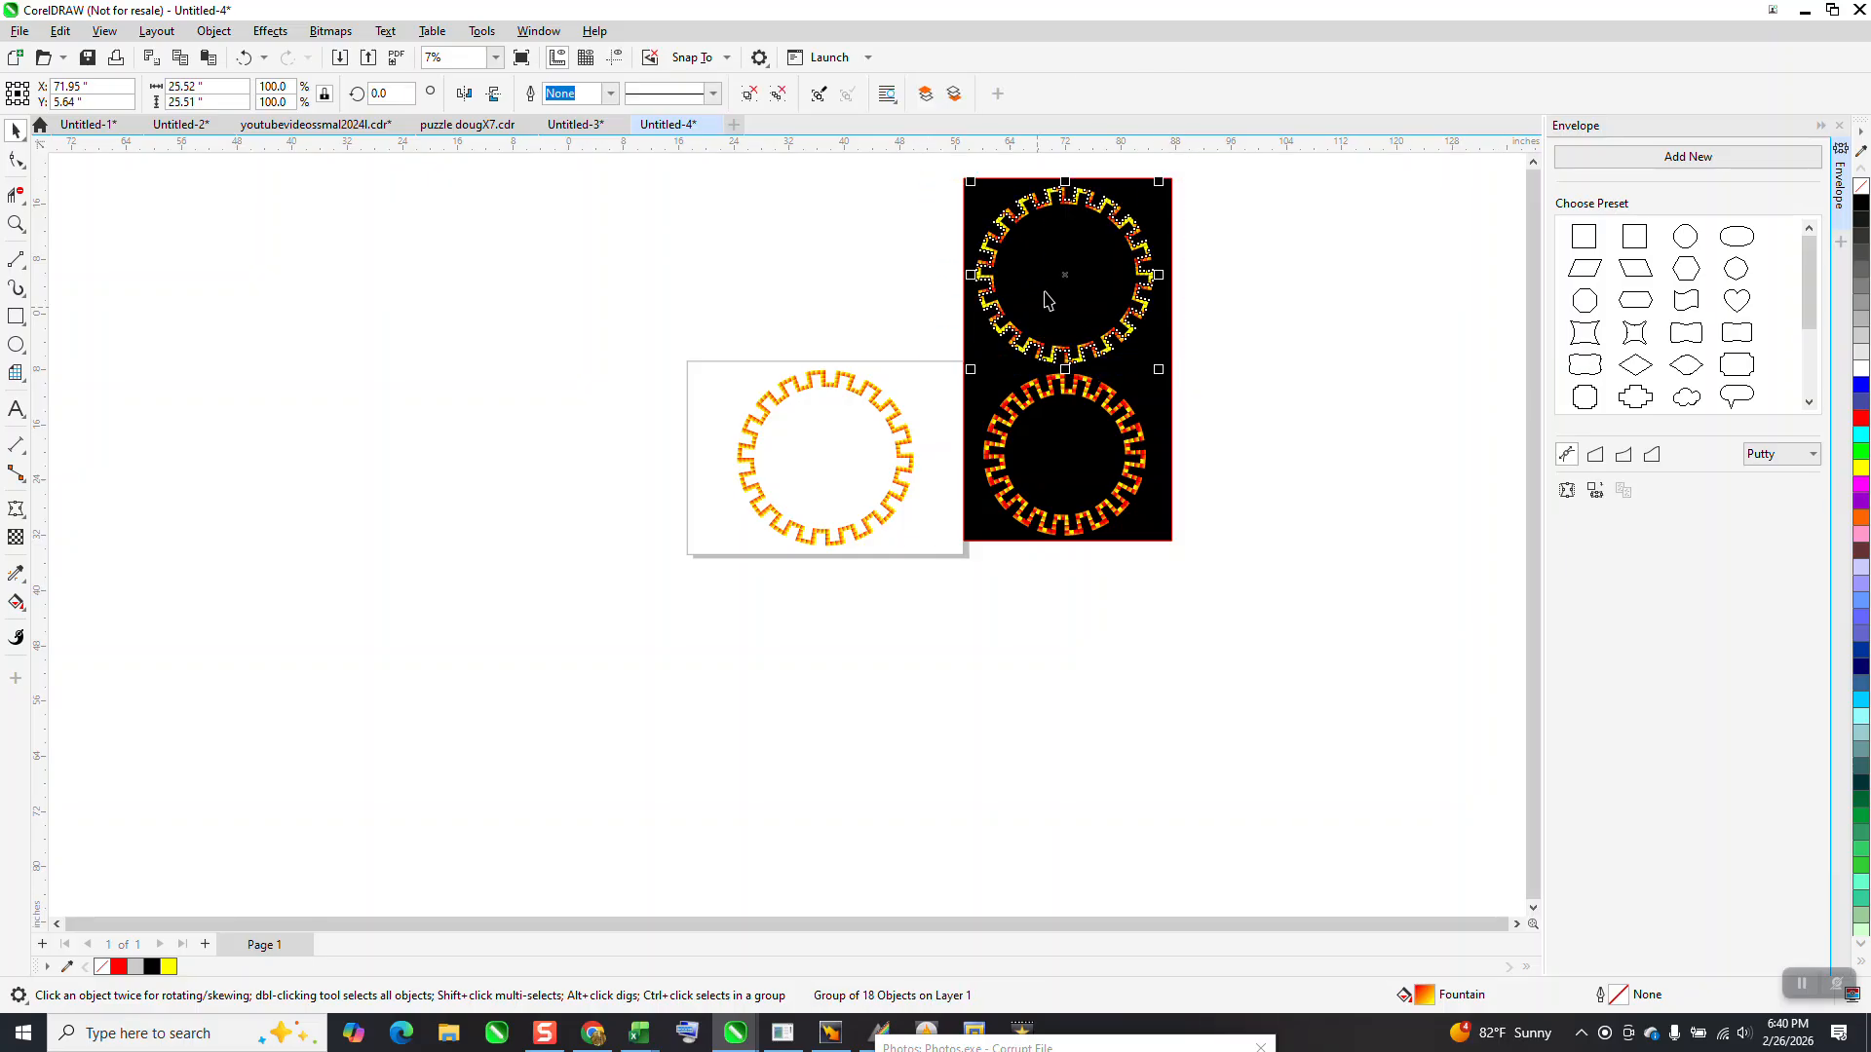
{"action": "left_click_drag", "start_coordinate": [1065, 271], "coordinate": [651, 461]}
Draw a black-filled rectangle about 61.8 by 34.4 inches around both rings and send it behind them
{"action": "left_click", "coordinate": [22, 325]}
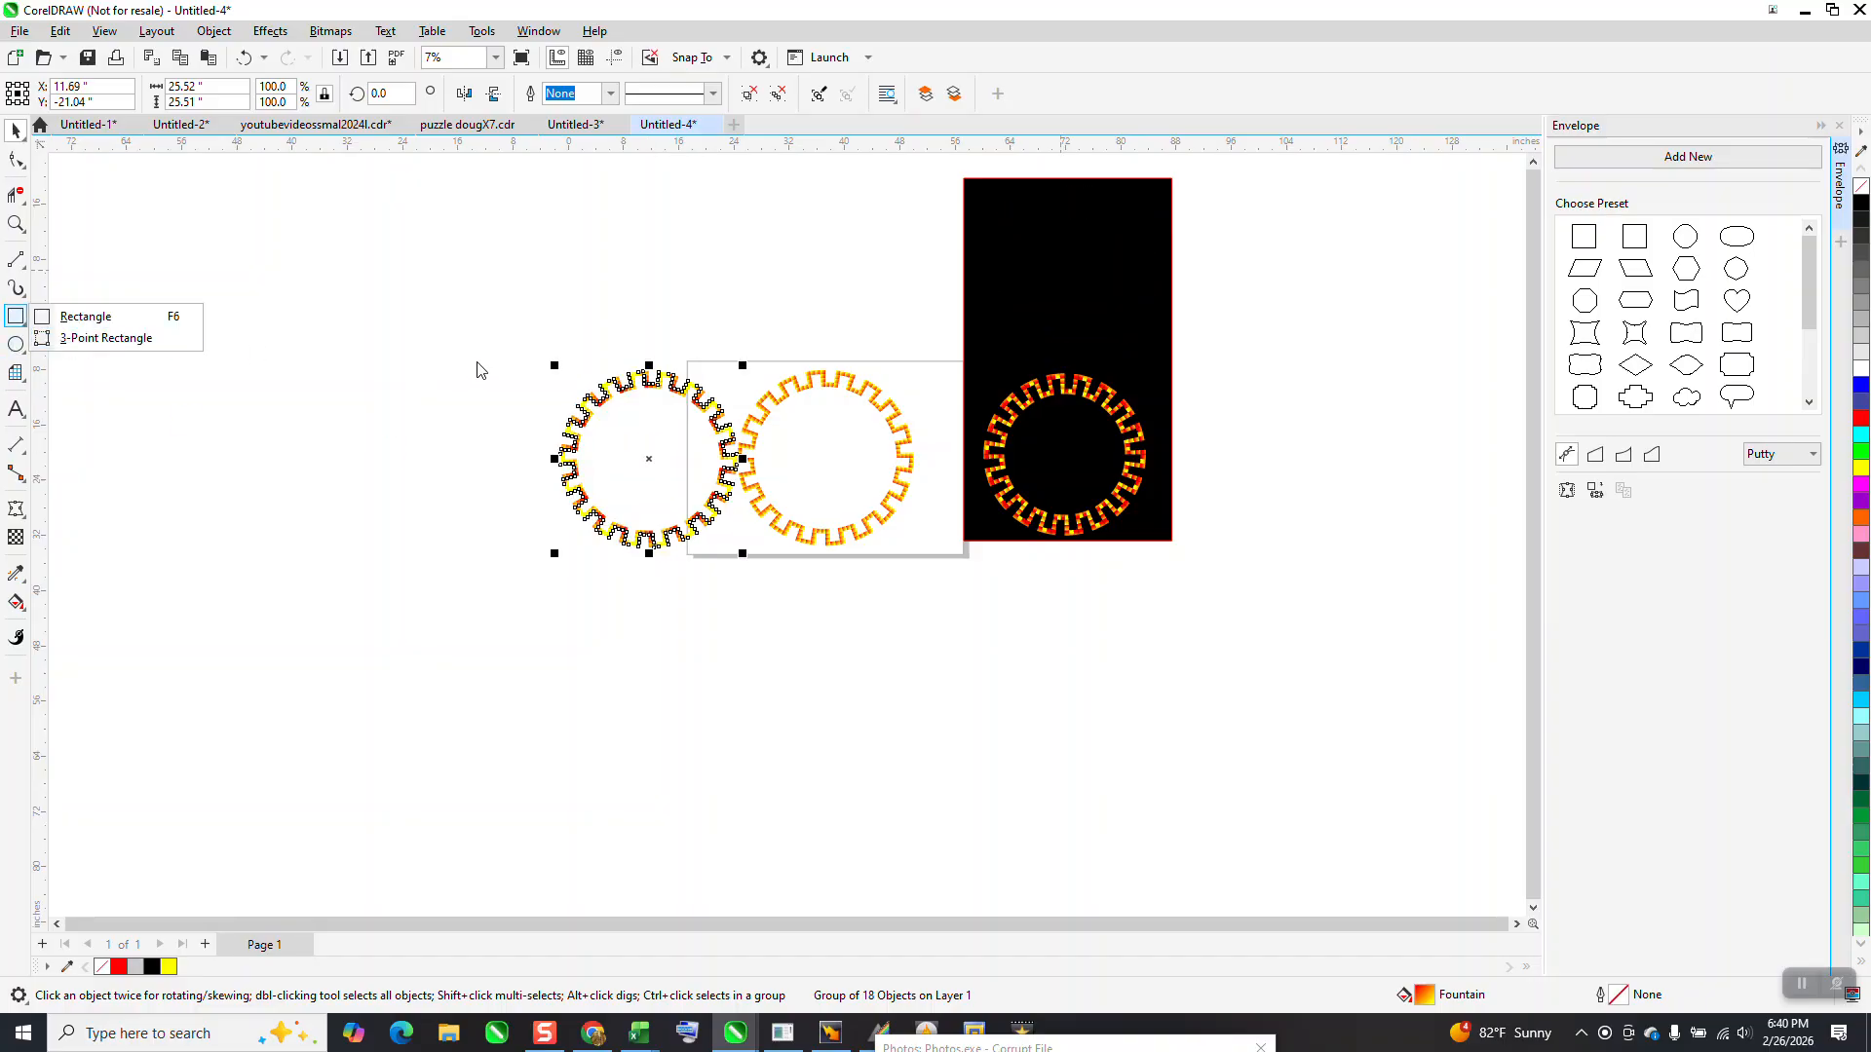
{"action": "left_click", "coordinate": [132, 317]}
{"action": "left_click_drag", "start_coordinate": [511, 340], "coordinate": [941, 579]}
{"action": "left_click", "coordinate": [1861, 202]}
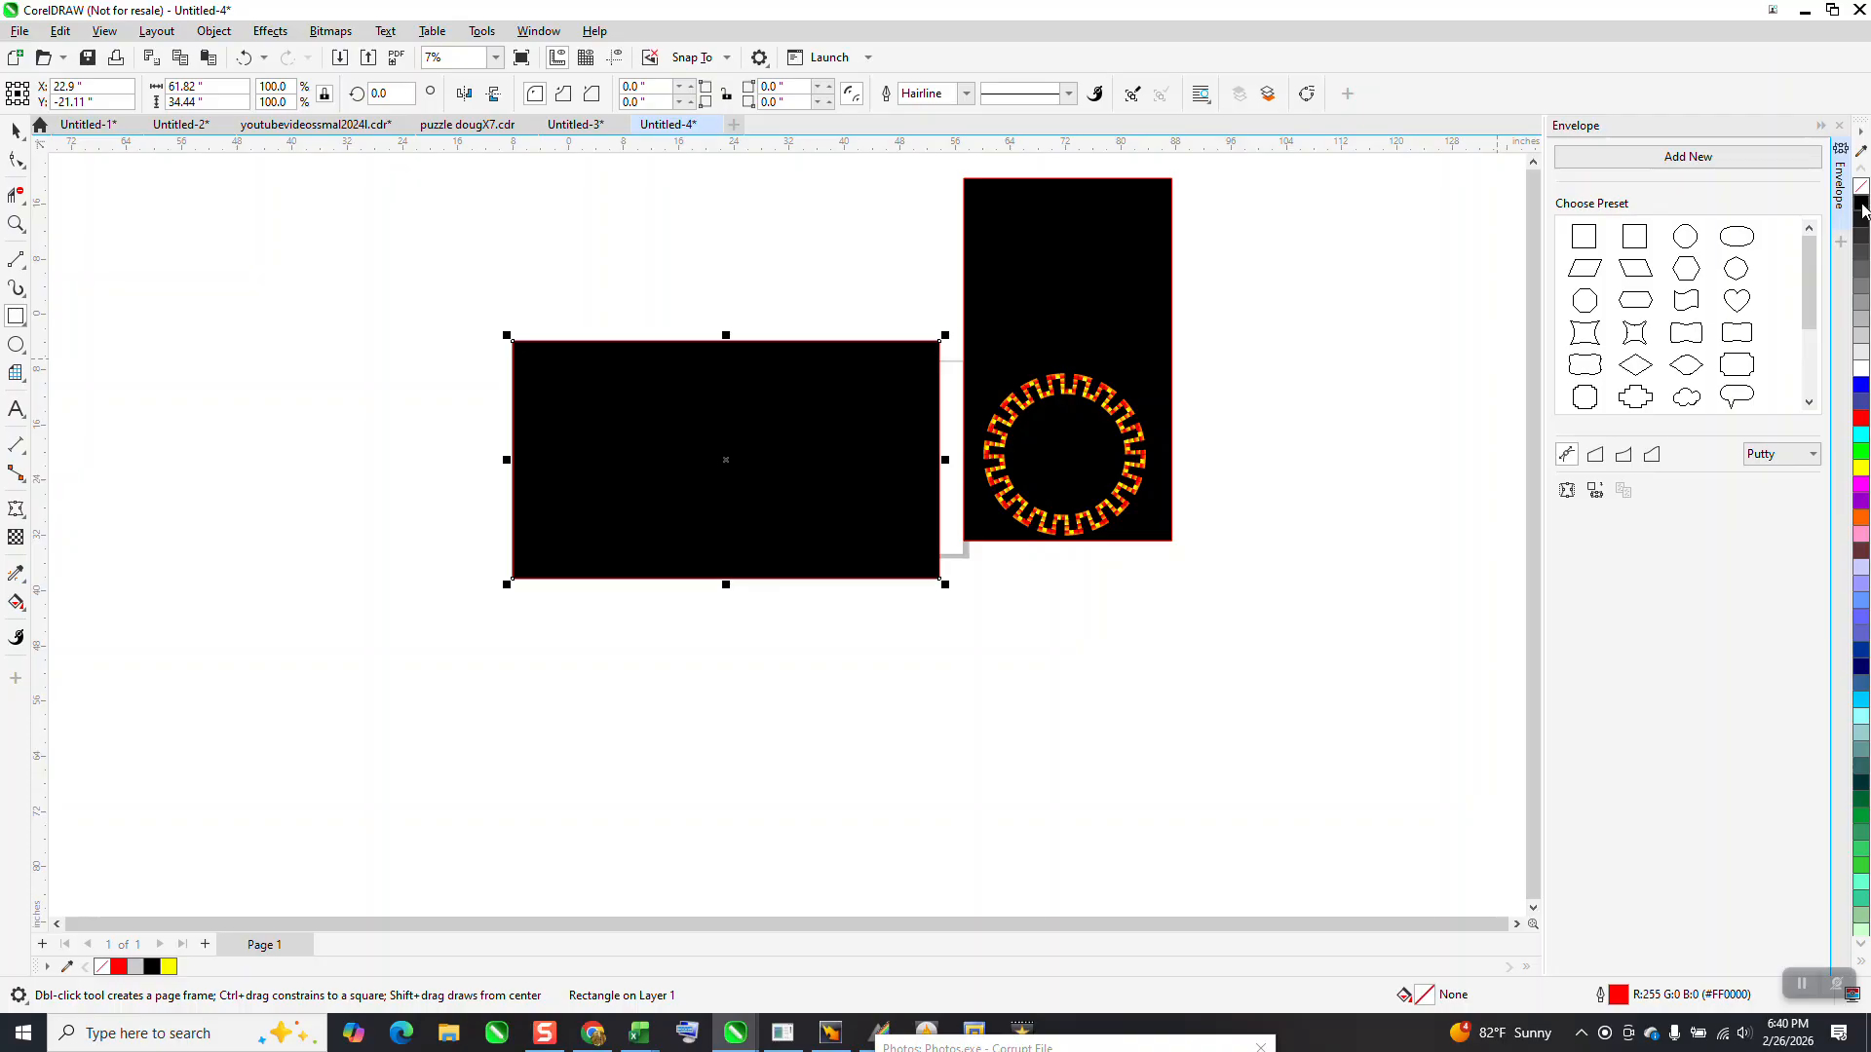
{"action": "left_click", "coordinate": [214, 31]}
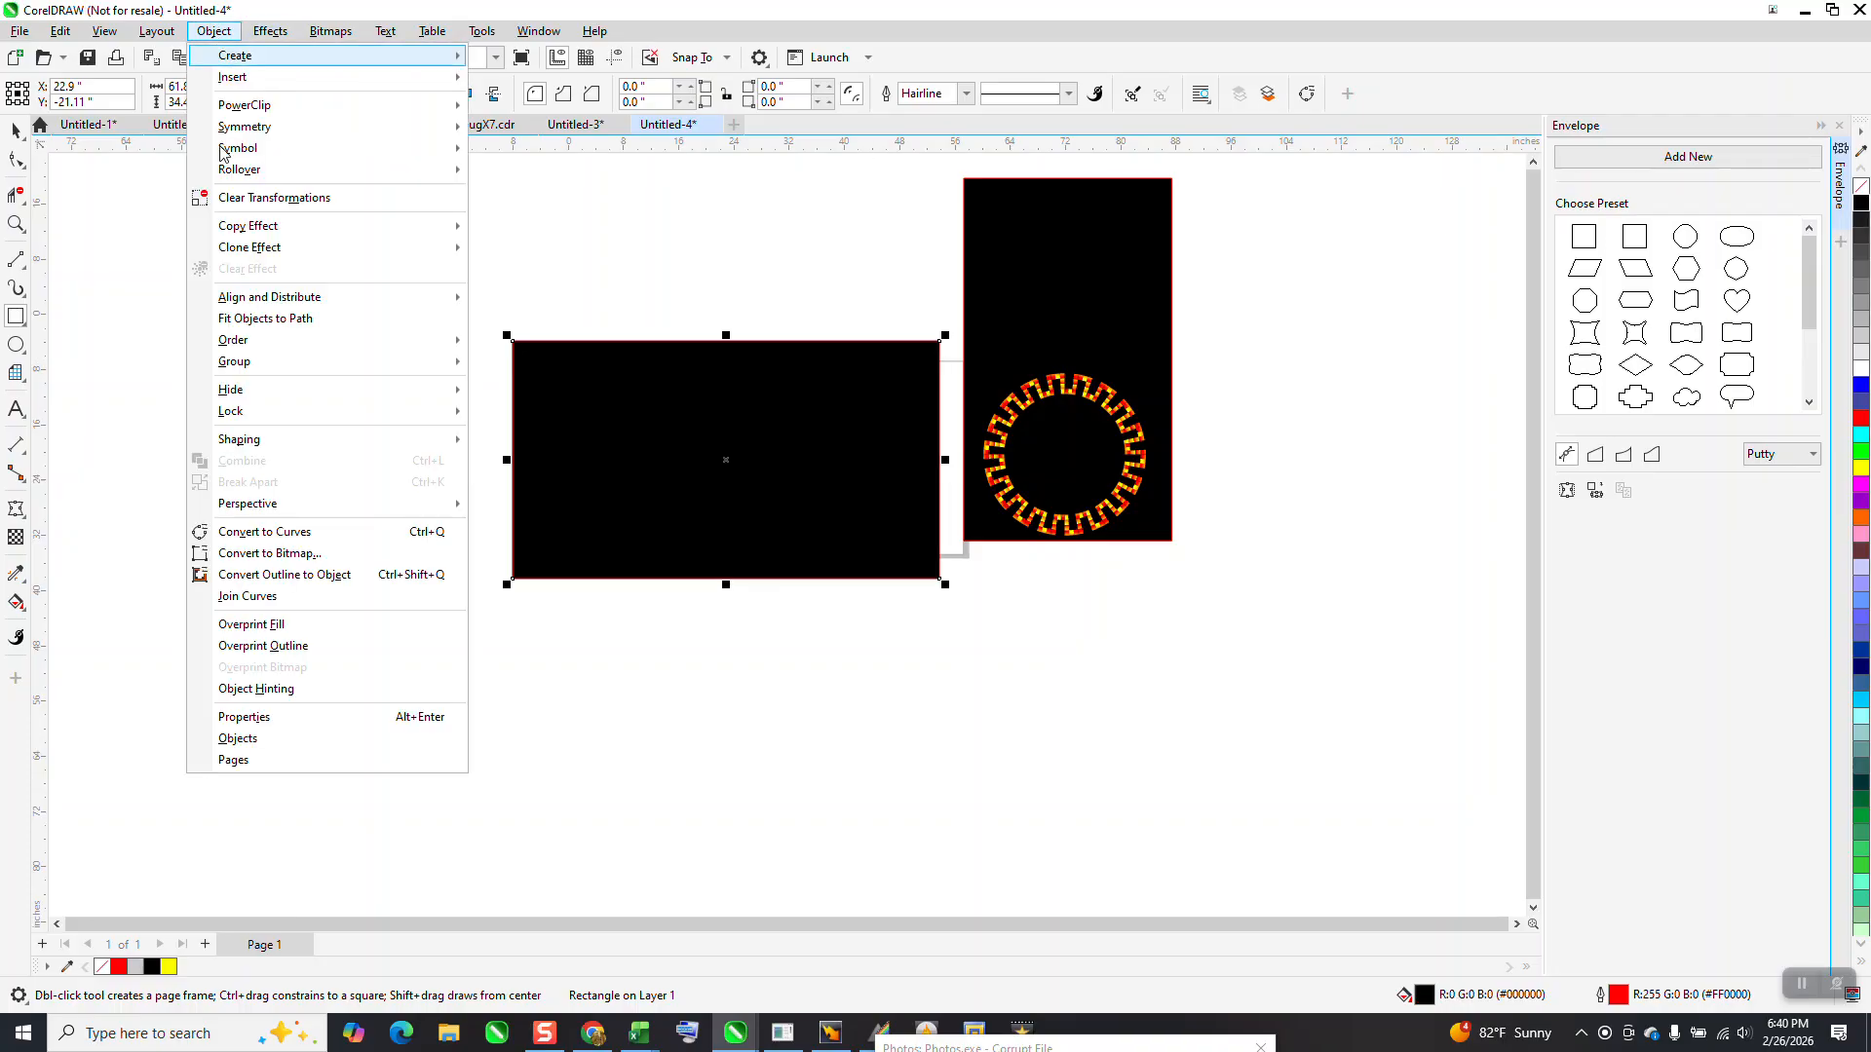
{"action": "mouse_move", "coordinate": [361, 347]}
{"action": "left_click", "coordinate": [539, 364]}
Compare the colouring of the two rings on the black background and examine the new ring's square fills up close
{"action": "left_click", "coordinate": [16, 224]}
{"action": "left_click_drag", "start_coordinate": [522, 356], "coordinate": [941, 567]}
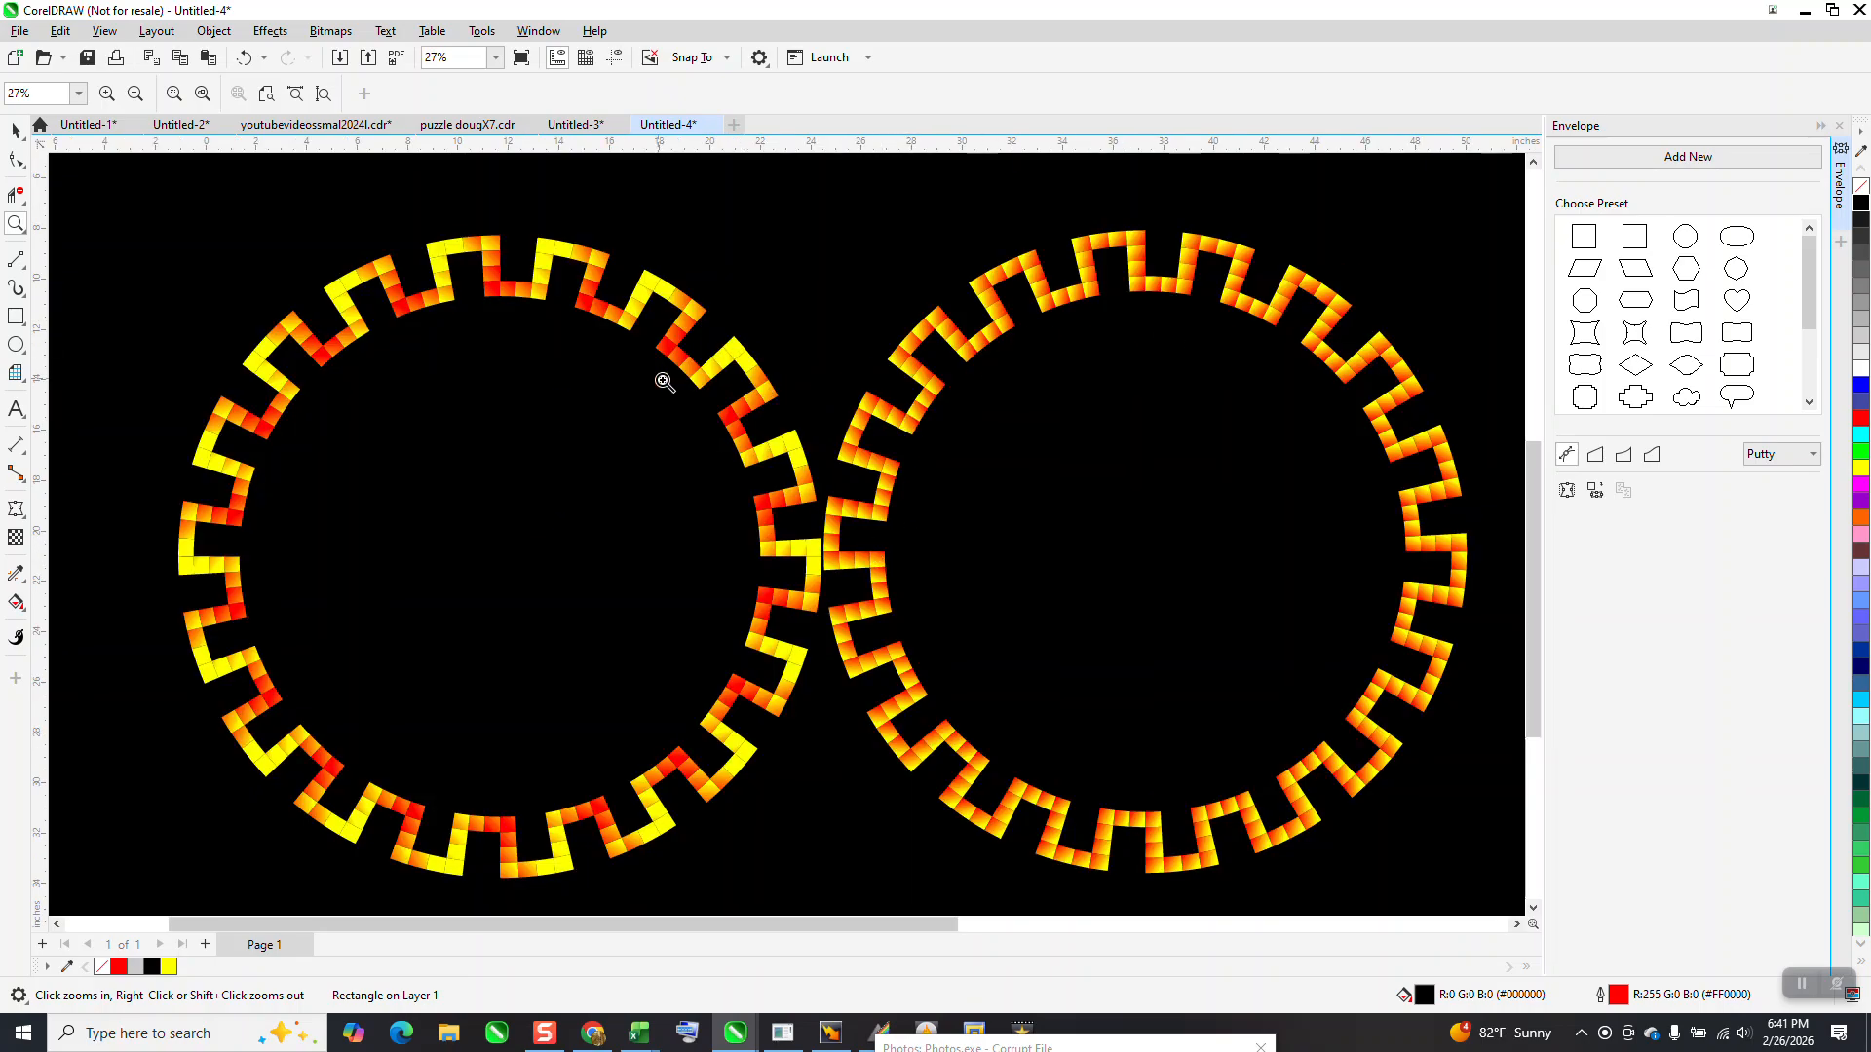
{"action": "scroll", "coordinate": [701, 371], "scroll_direction": "down", "scroll_amount": 1}
{"action": "scroll", "coordinate": [931, 478], "scroll_direction": "up", "scroll_amount": 1}
{"action": "left_click_drag", "start_coordinate": [921, 290], "coordinate": [1082, 376]}
{"action": "scroll", "coordinate": [1049, 372], "scroll_direction": "down", "scroll_amount": 8}
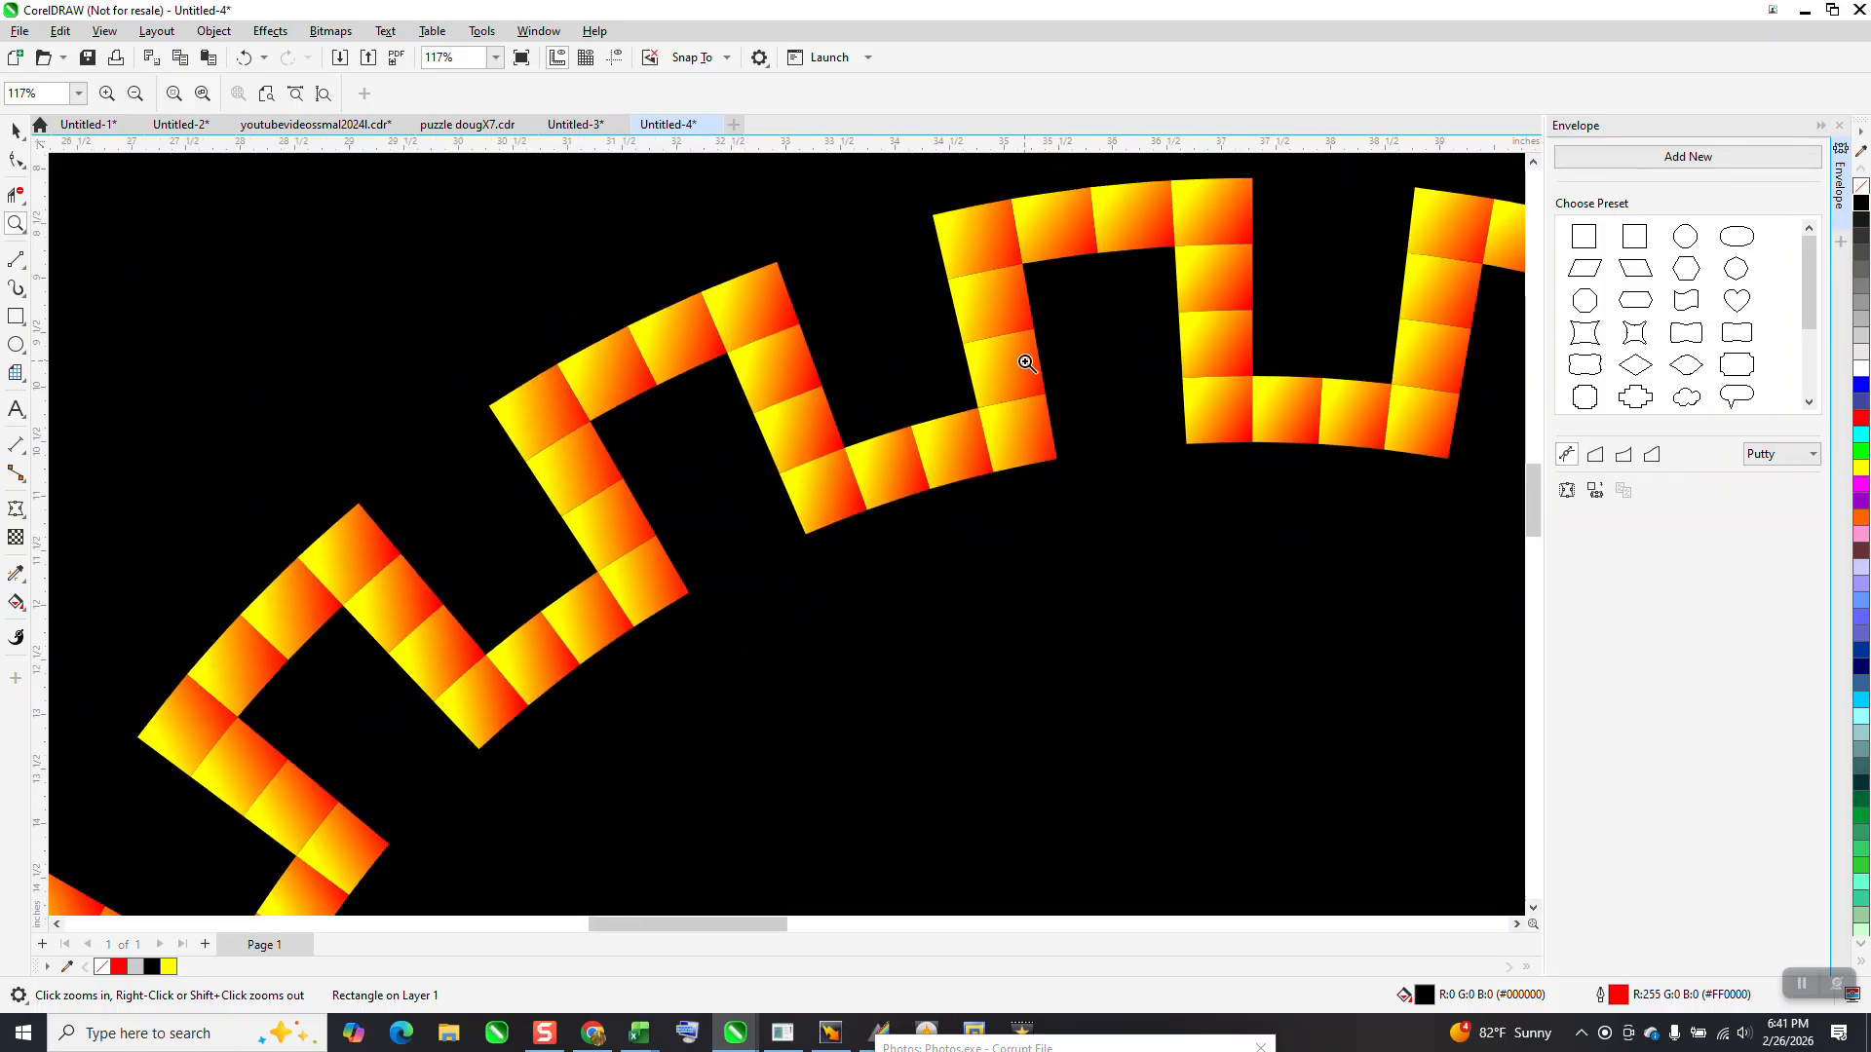
{"action": "scroll", "coordinate": [945, 373], "scroll_direction": "down", "scroll_amount": 2}
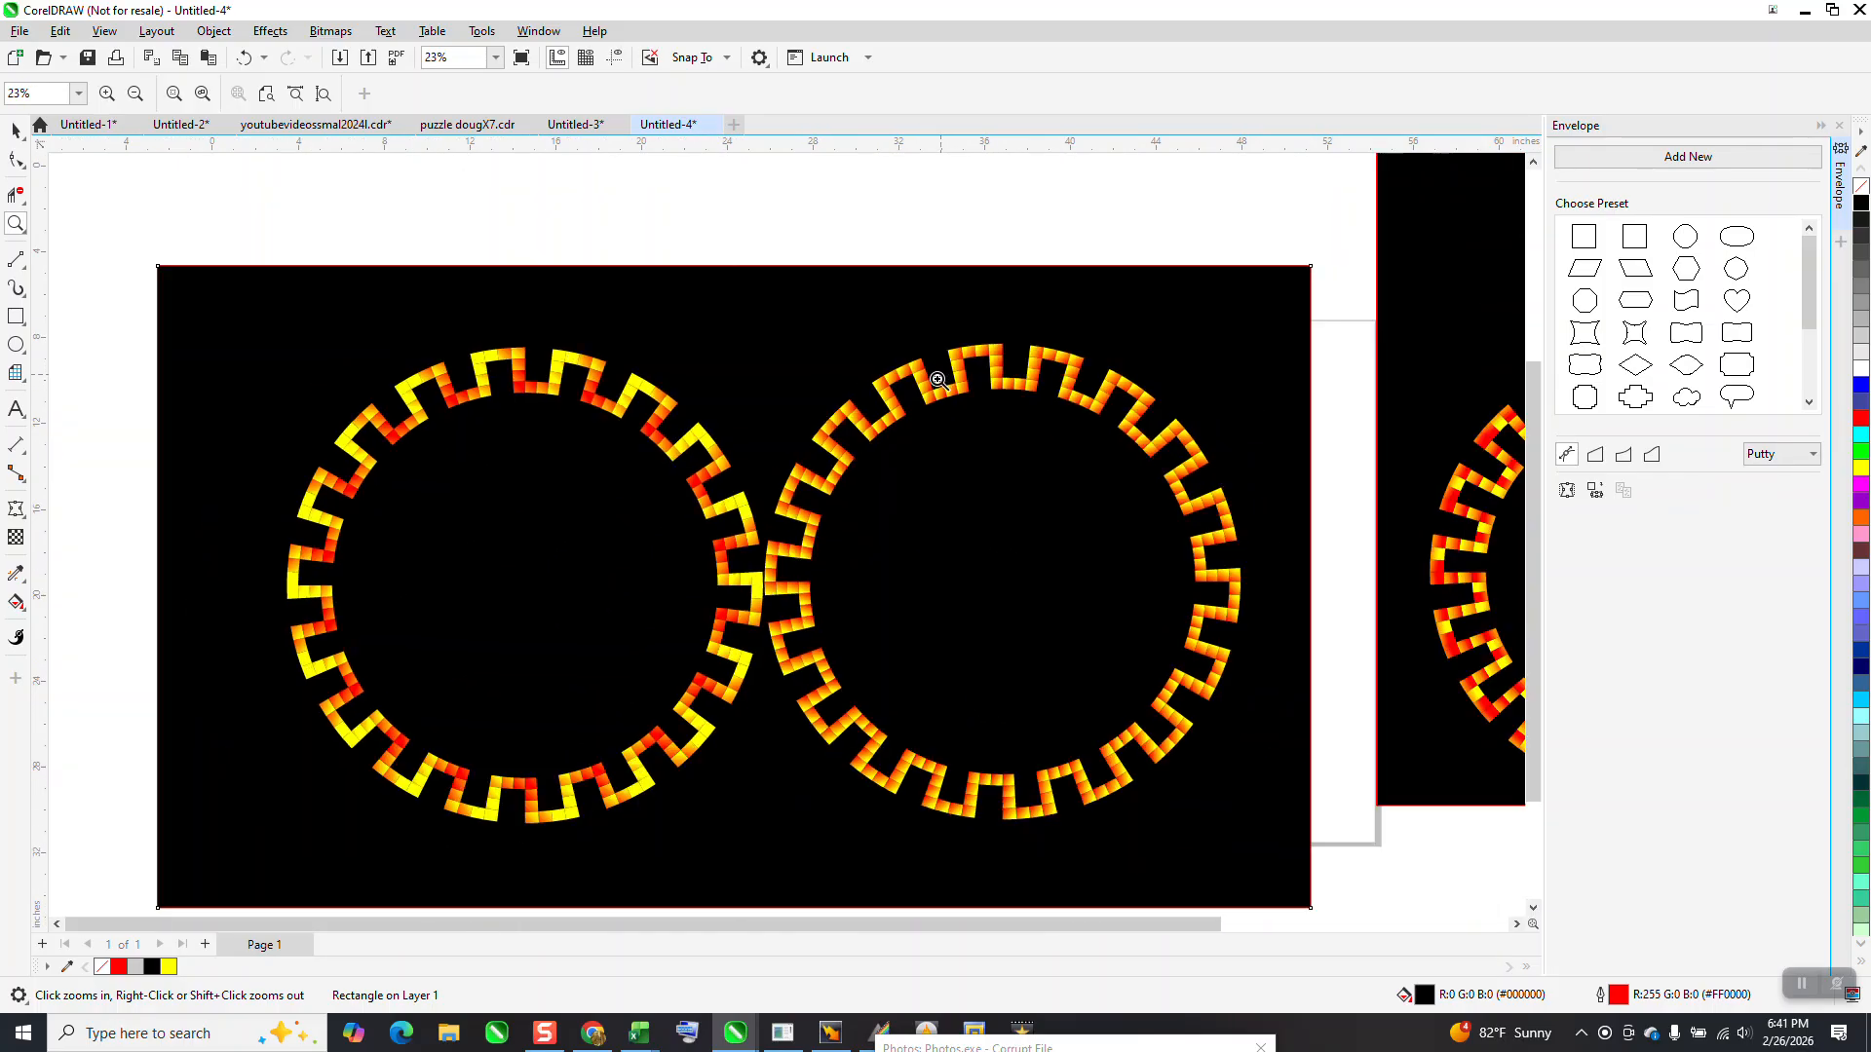